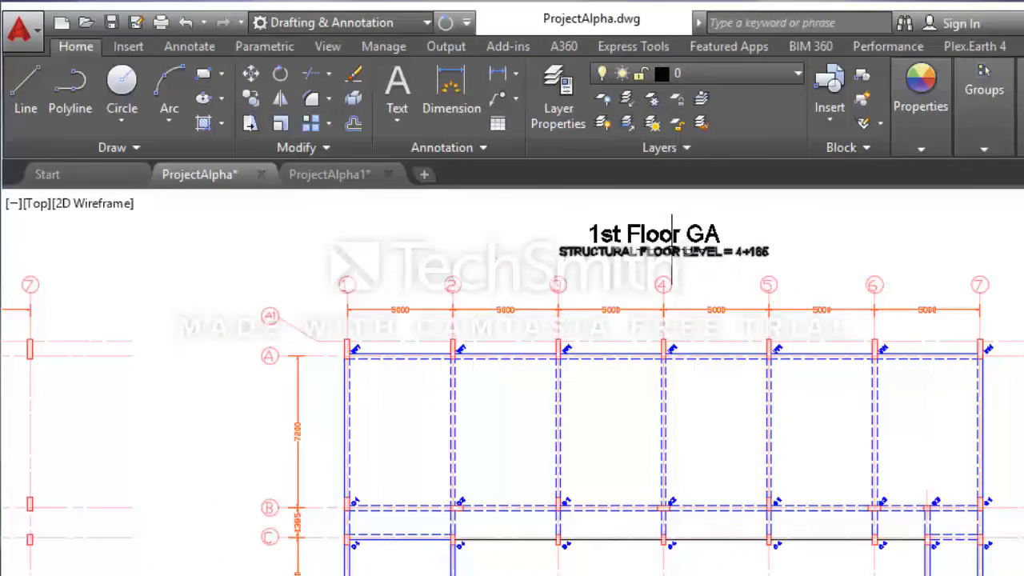
Step: Copy the STRUCTURAL FLOOR LEVEL text under the 1st Floor GA title to the empty space left of the title
left_click(672, 253)
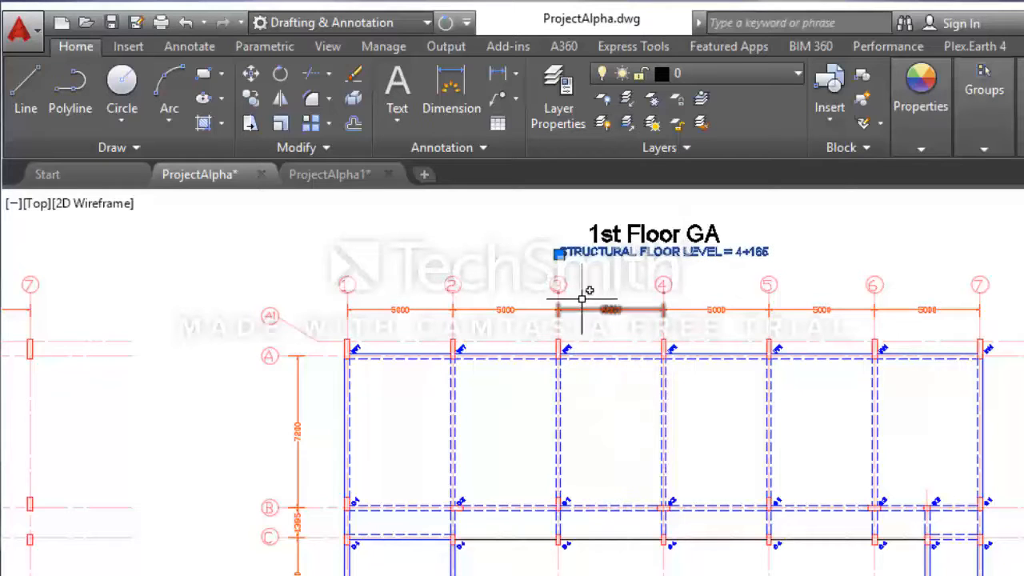
left_click(250, 98)
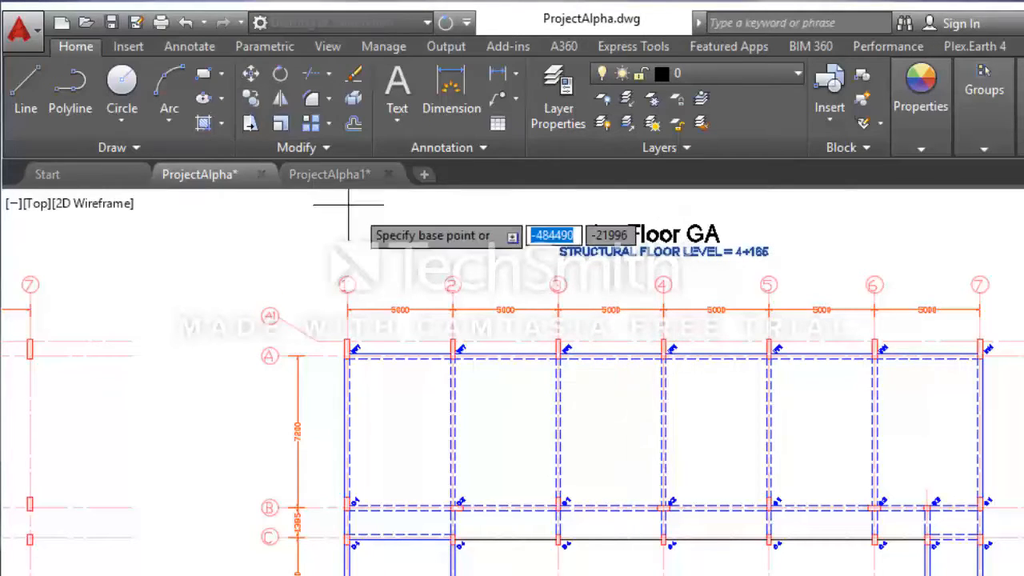
left_click(505, 259)
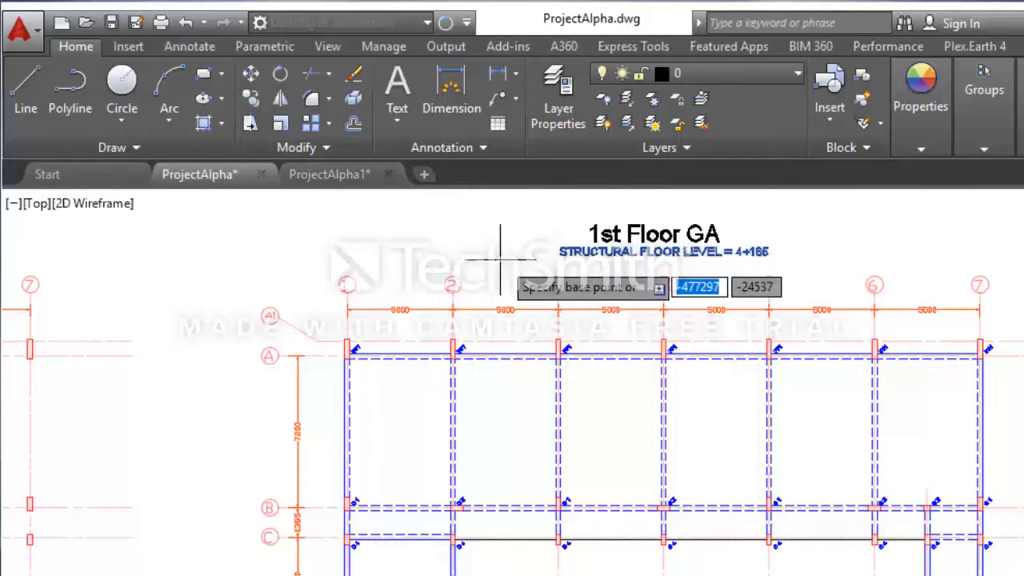
left_click(170, 259)
key("Return")
Step: Replace the copied text's content with the beam label "BM 230w x 600dp"
double_click(380, 251)
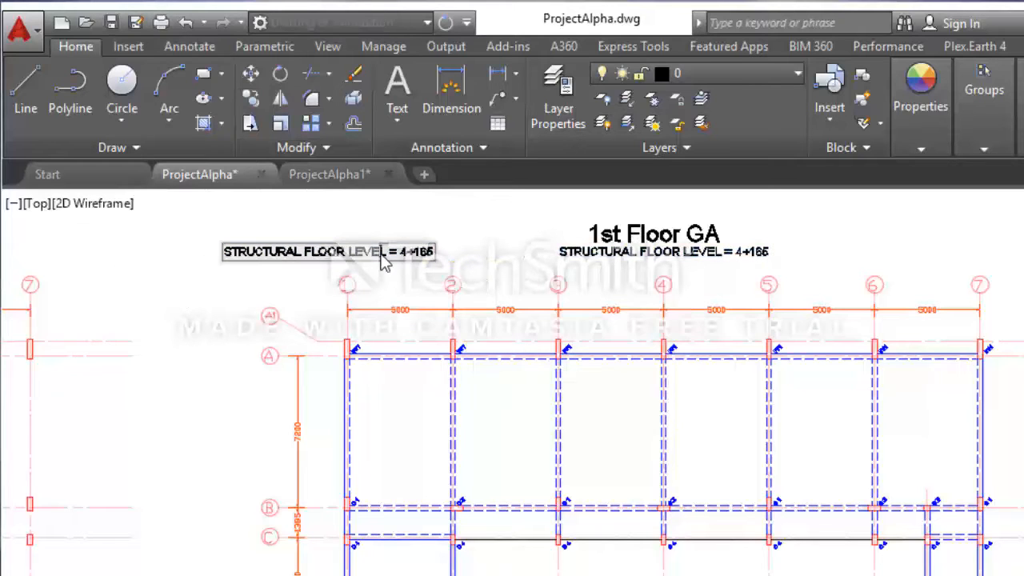
left_click_drag(432, 251, 226, 261)
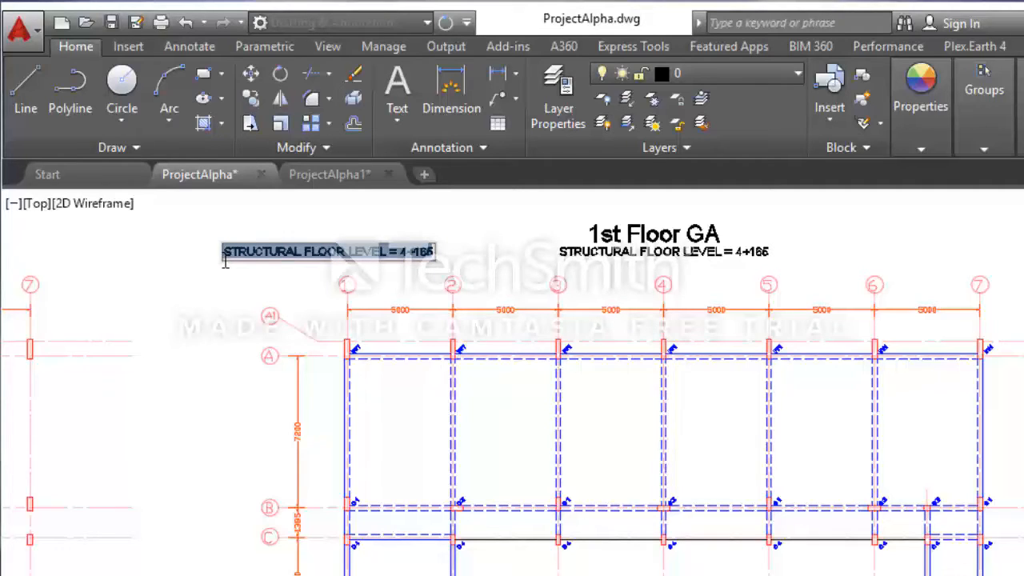
type("BM")
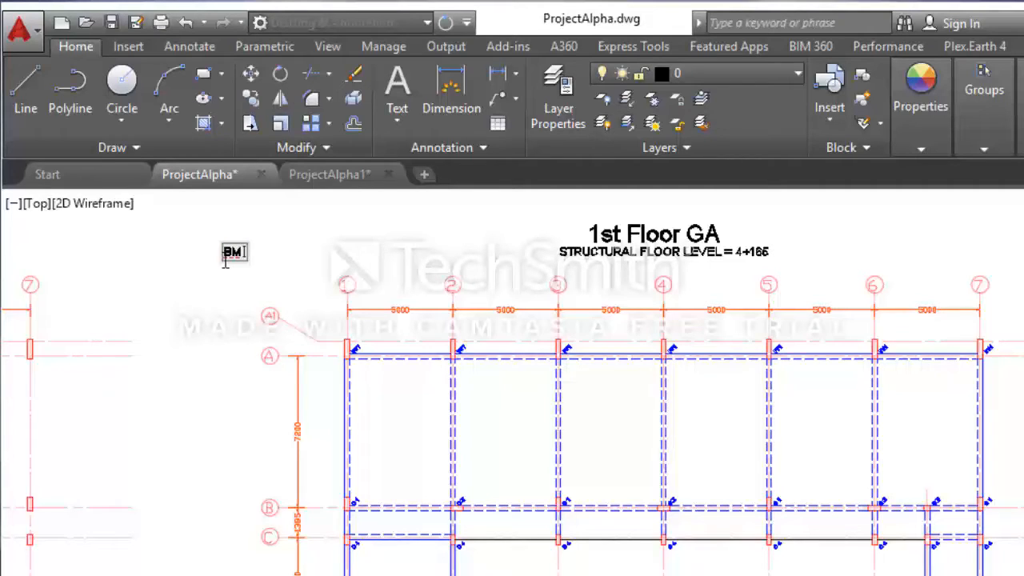
type(" 230")
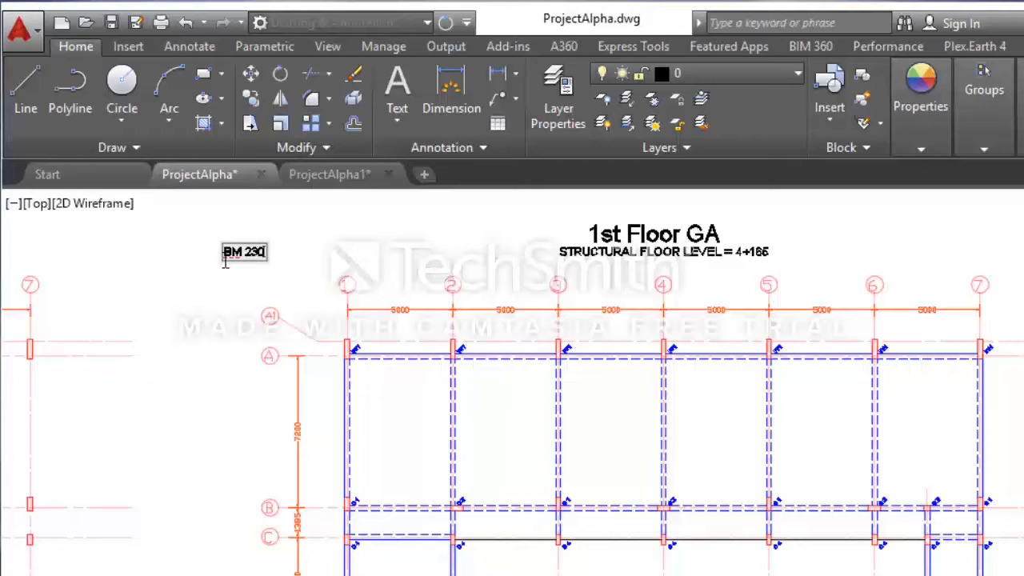
type("w x")
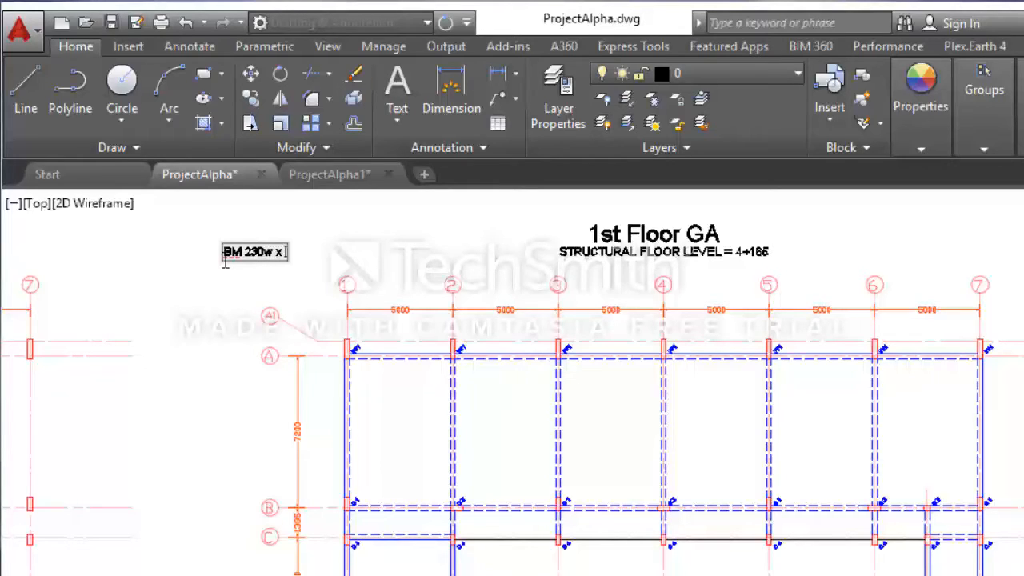
type(" 600dp")
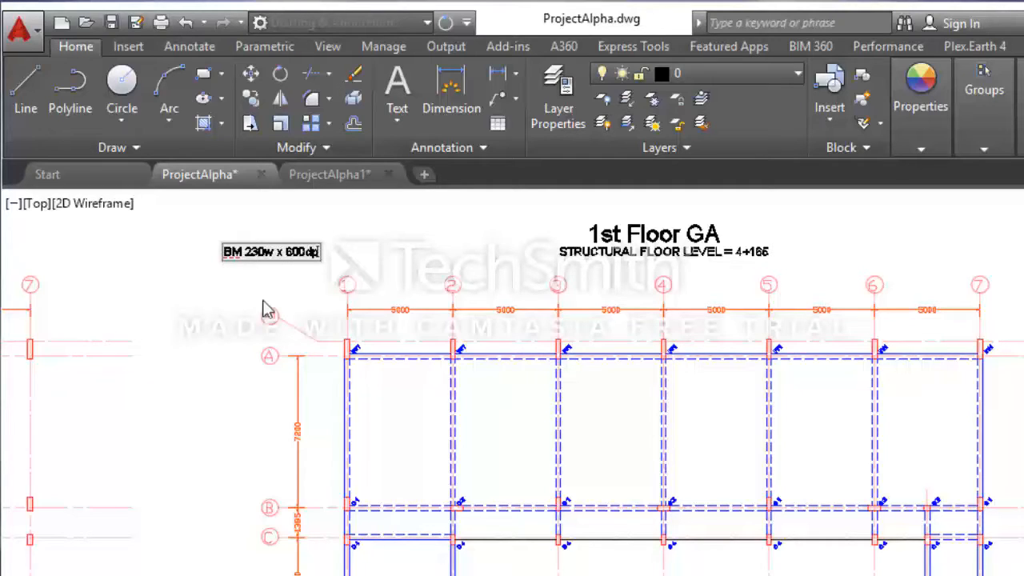
left_click(381, 239)
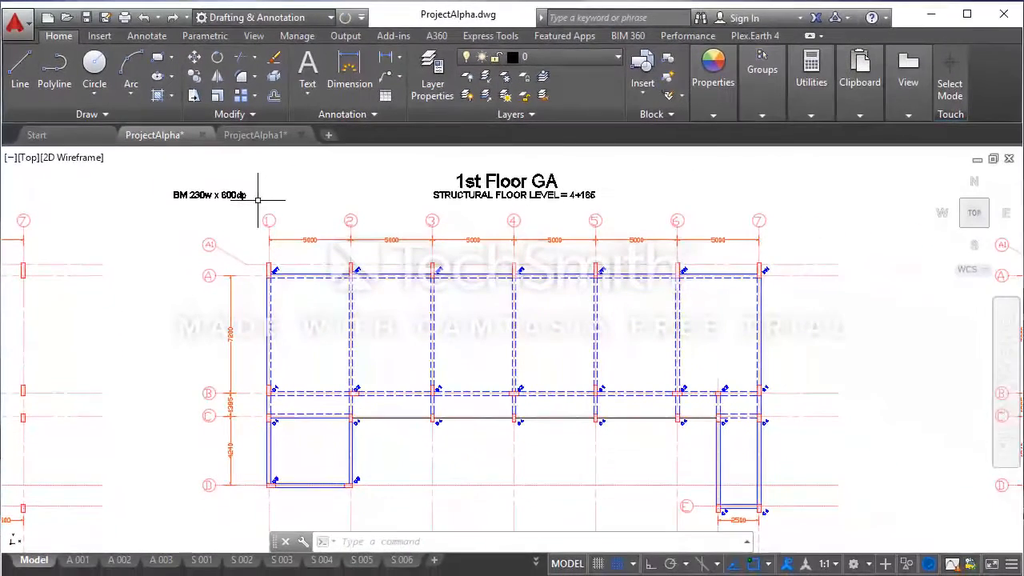
Step: Change the colour of the BM 230w x 600dp label to Blue in its properties
left_click(320, 249)
left_click(223, 195)
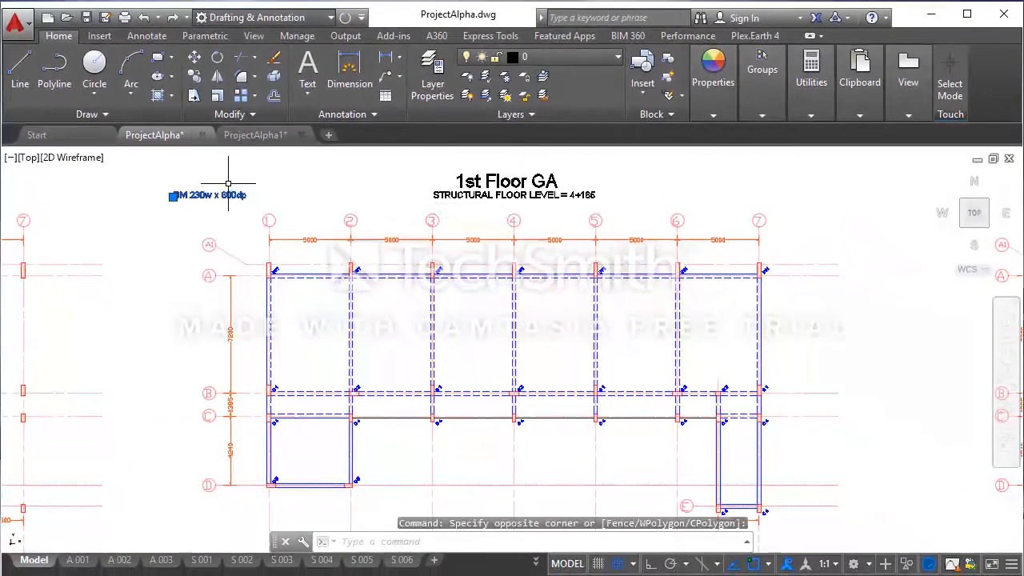
right_click(276, 160)
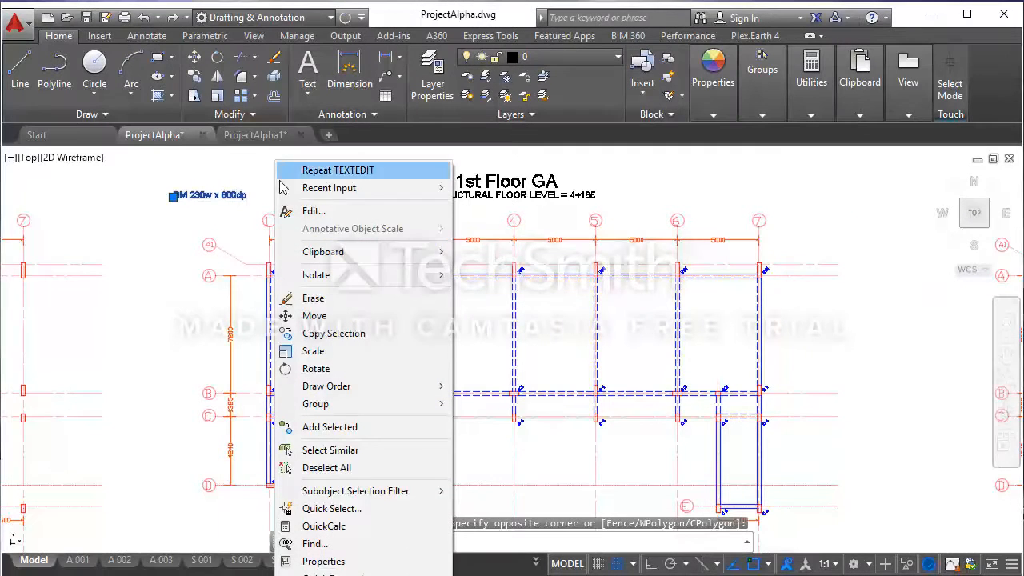
left_click(323, 561)
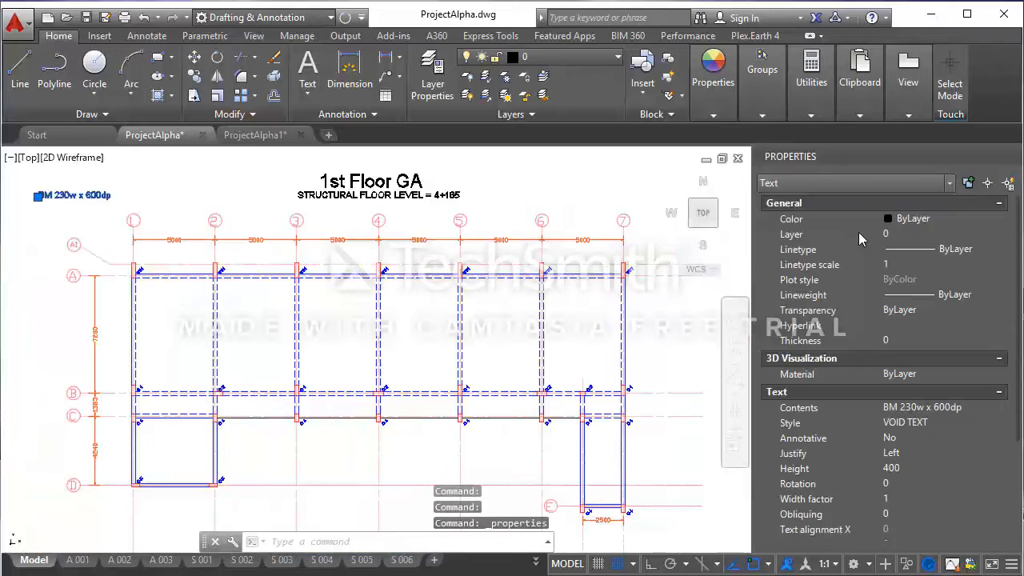
left_click(934, 225)
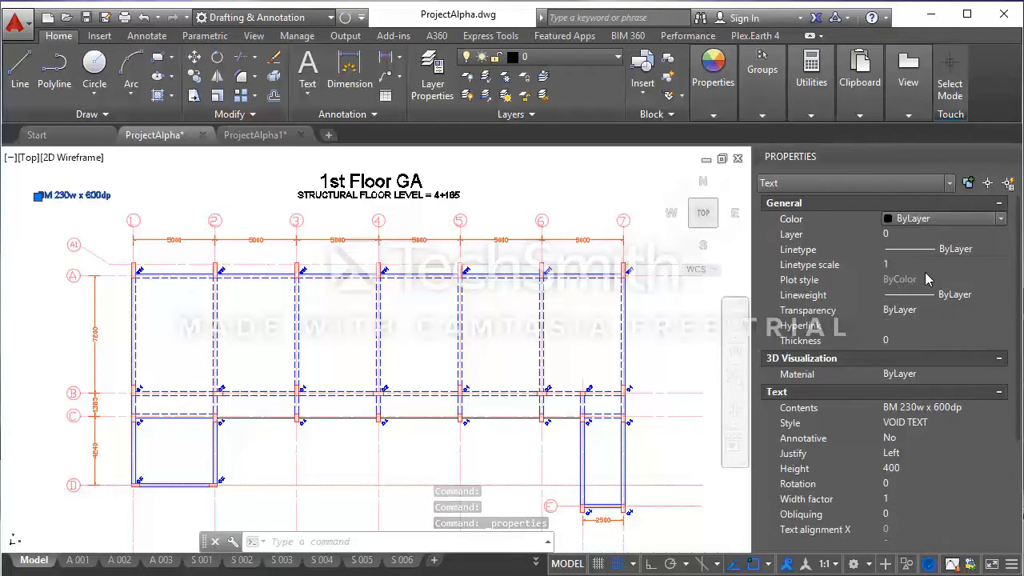
left_click(936, 219)
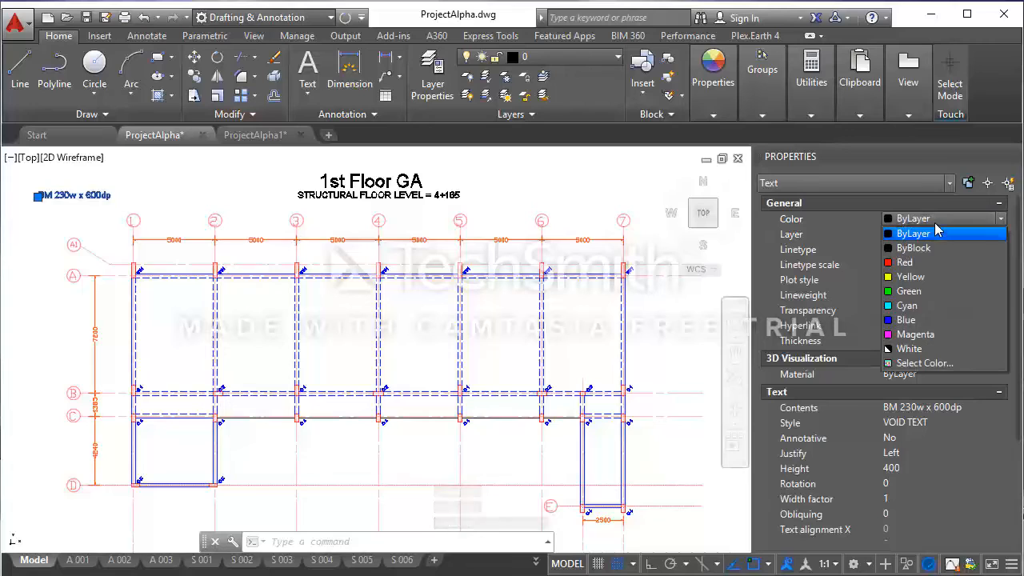
left_click(930, 321)
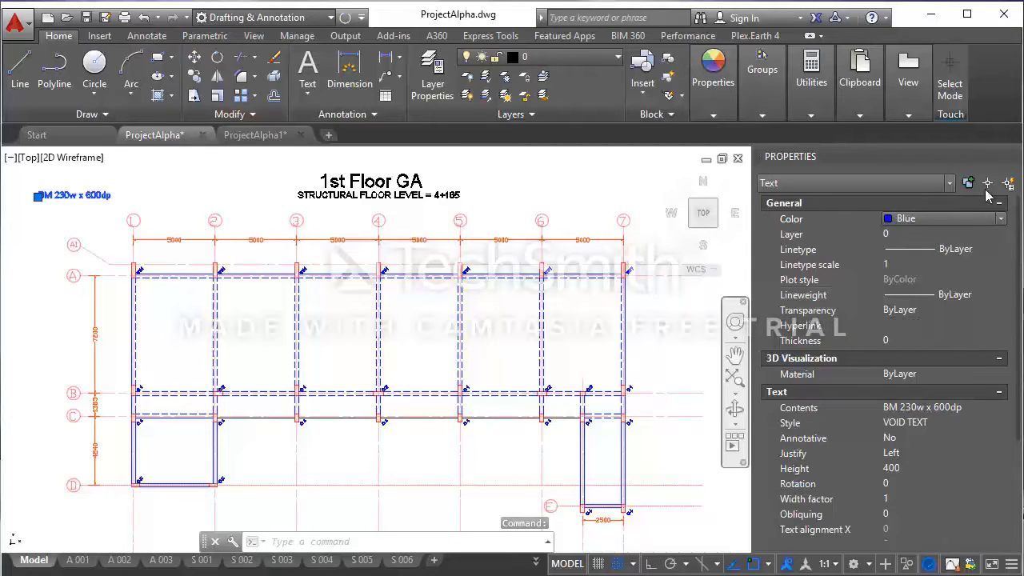
left_click(1014, 157)
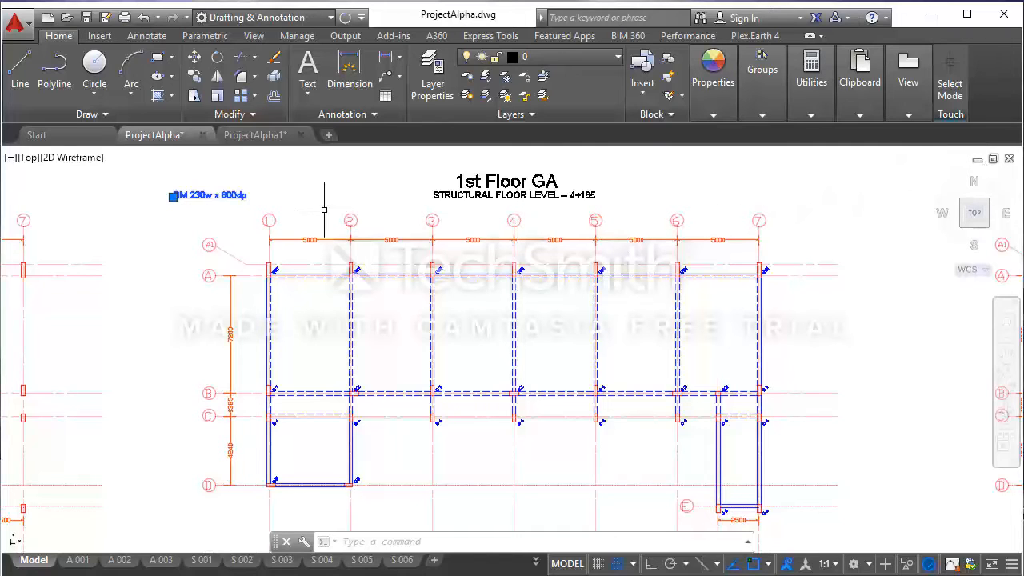
key("Escape")
key("Escape")
key("Escape")
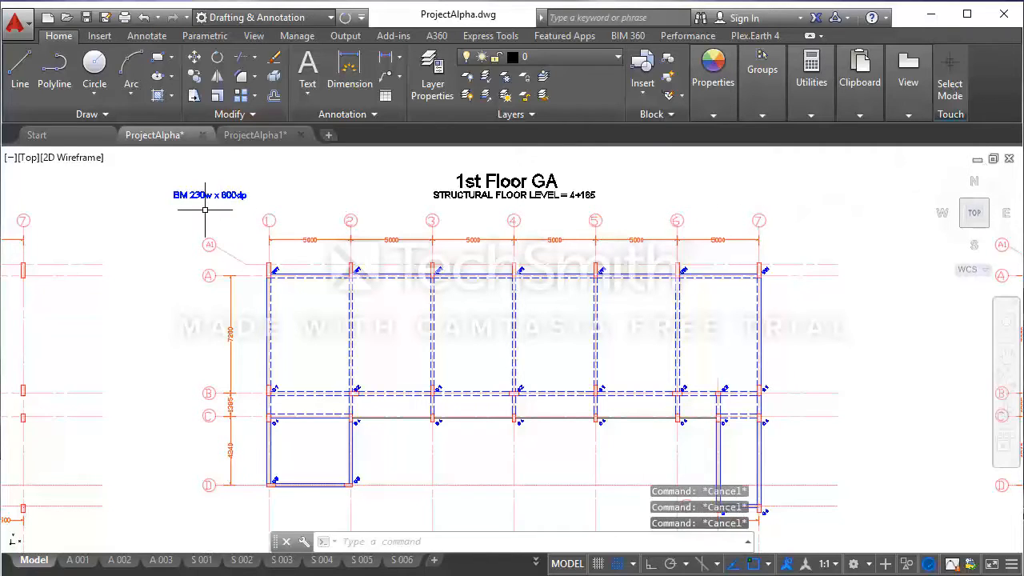
Step: Move the beam label into the bay between grids 1 and 2, just below the beam on grid A
left_click(171, 198)
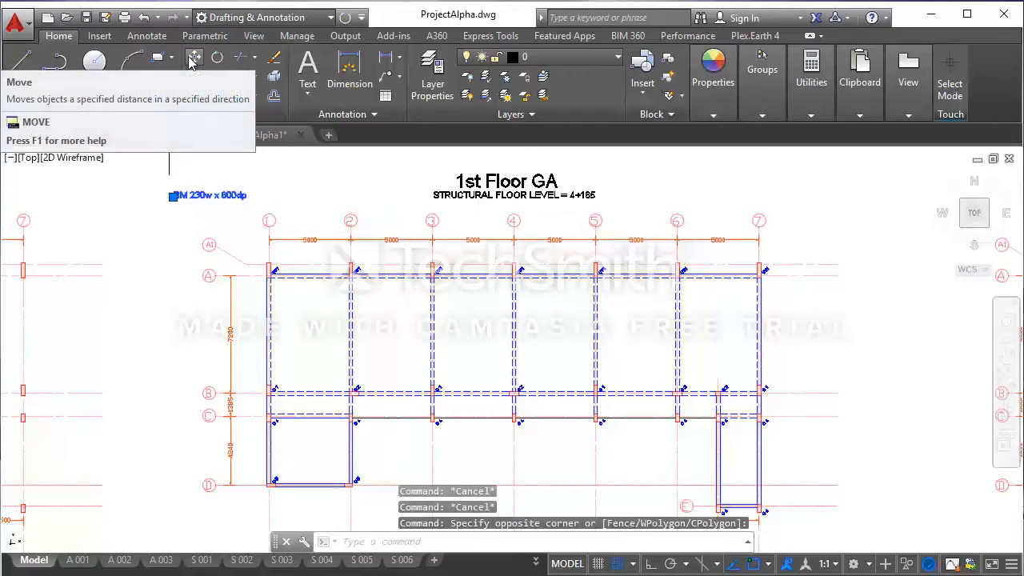
left_click(192, 57)
scroll(196, 200, "up", 4)
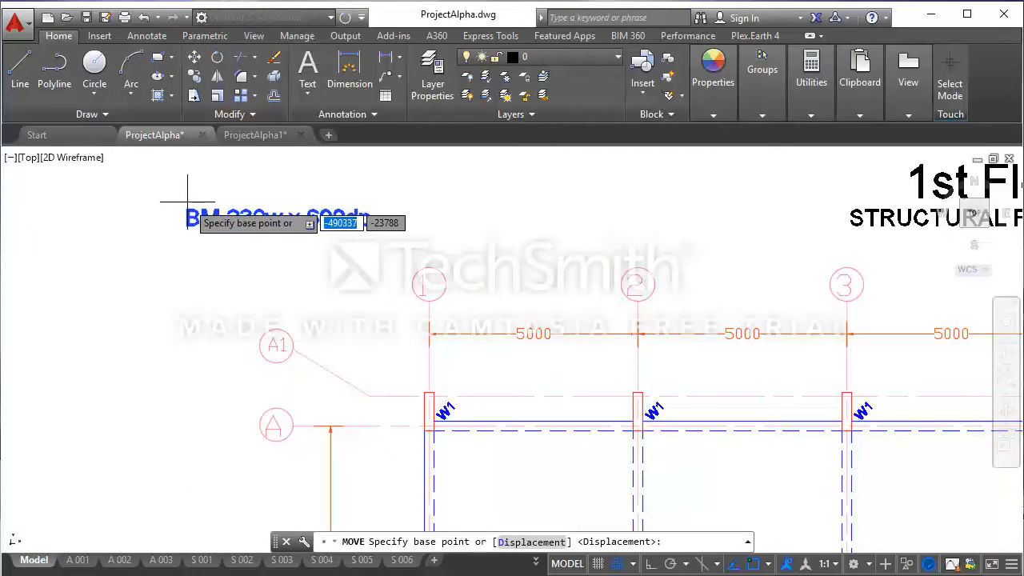
left_click(185, 204)
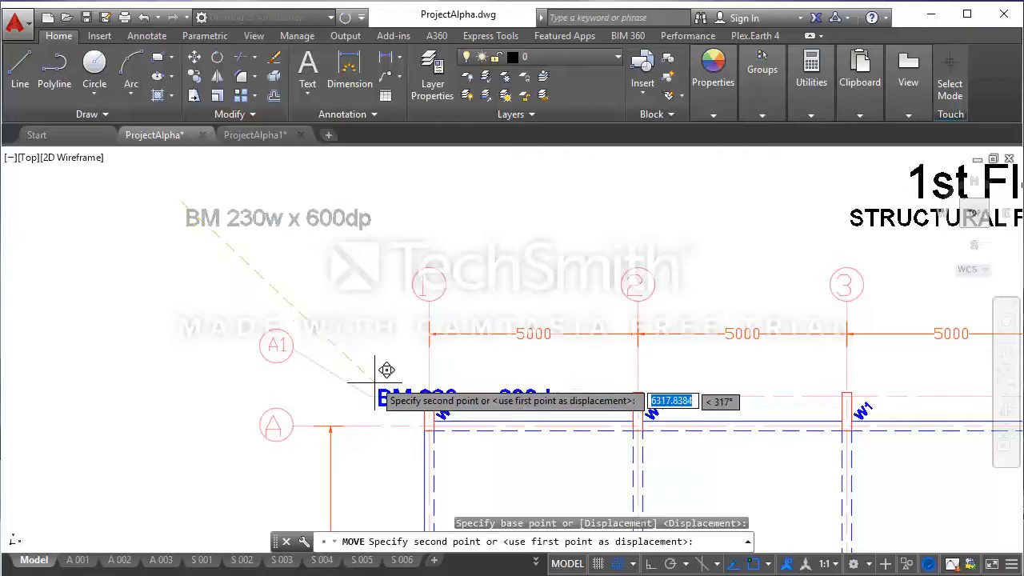
scroll(264, 264, "down", 5)
scroll(290, 283, "up", 7)
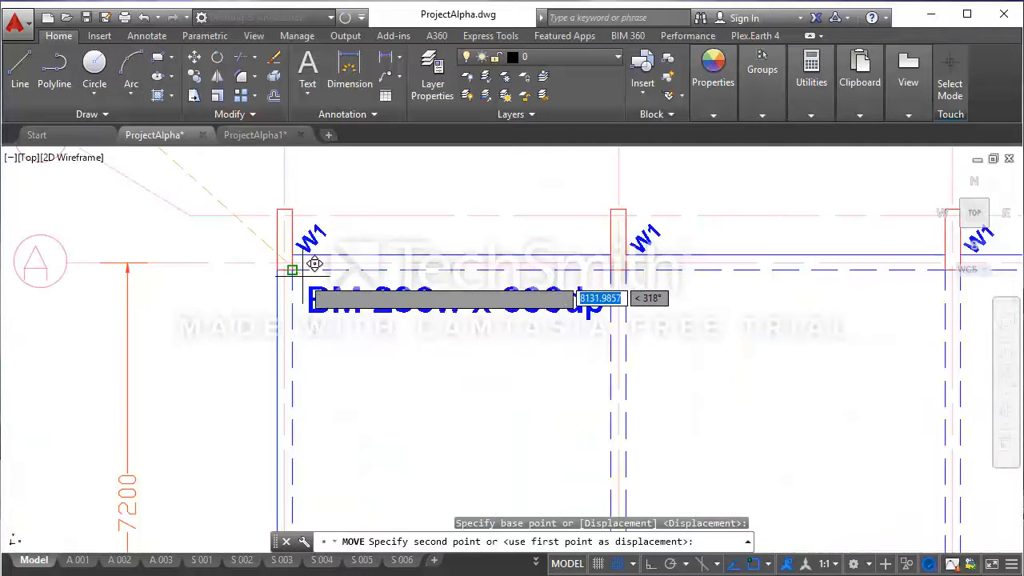
left_click(296, 275)
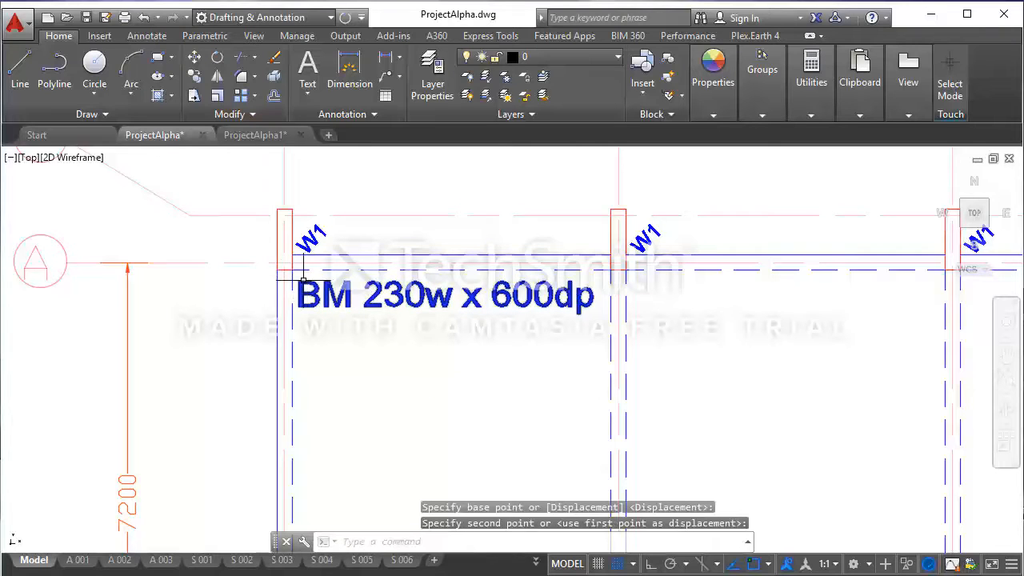
Step: Set the text height of the BM 230w x 600dp label to 300 in its properties
scroll(344, 308, "down", 2)
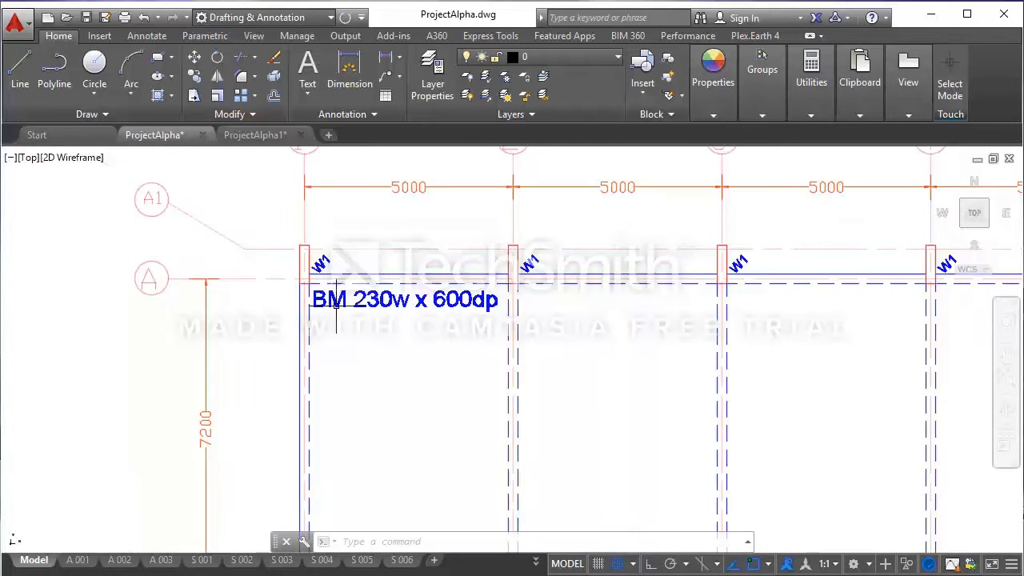
scroll(362, 324, "down", 6)
scroll(360, 320, "up", 4)
scroll(344, 297, "down", 2)
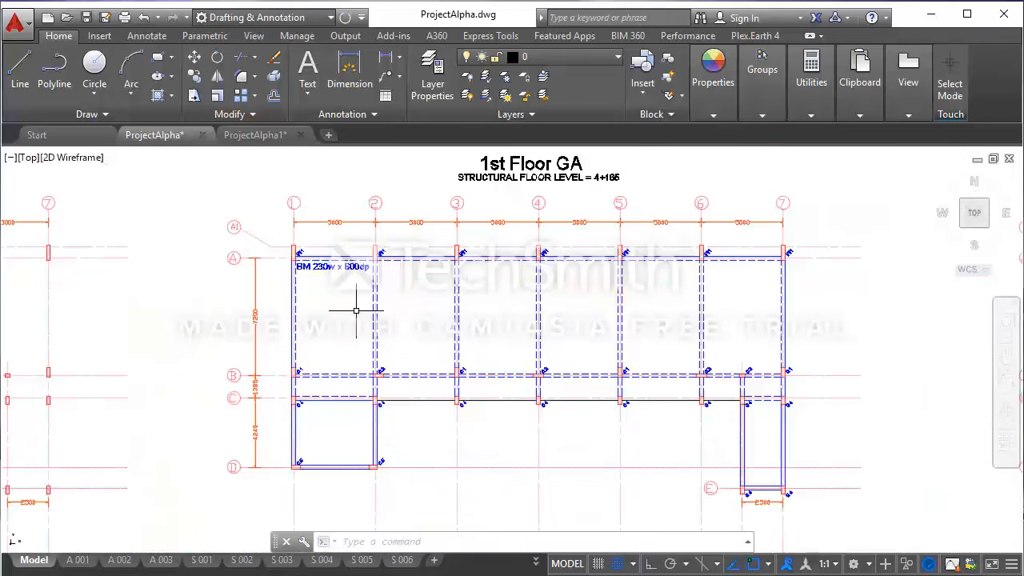
middle_click_drag(432, 332, 432, 320)
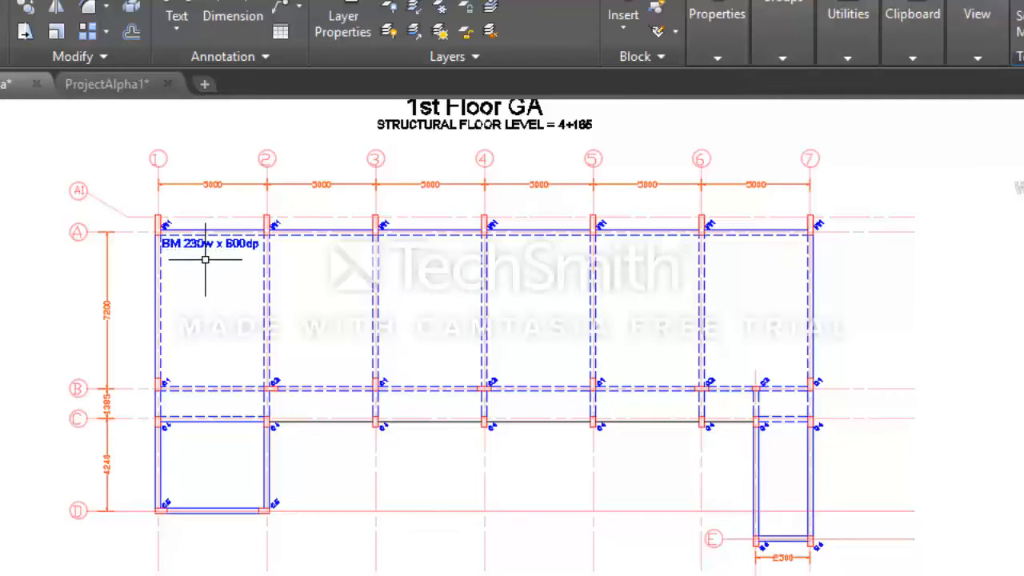
left_click(197, 249)
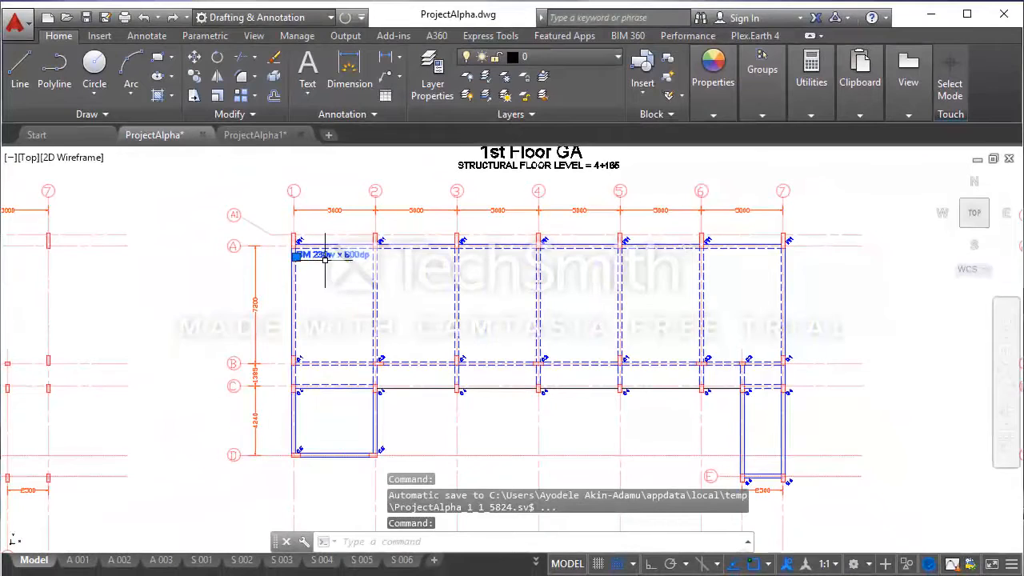
right_click(331, 166)
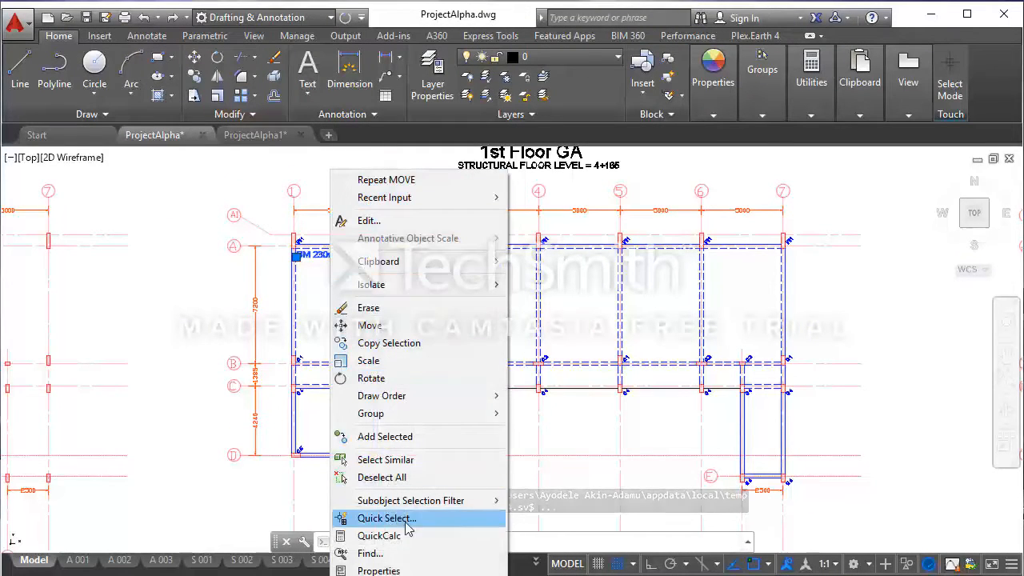
left_click(404, 570)
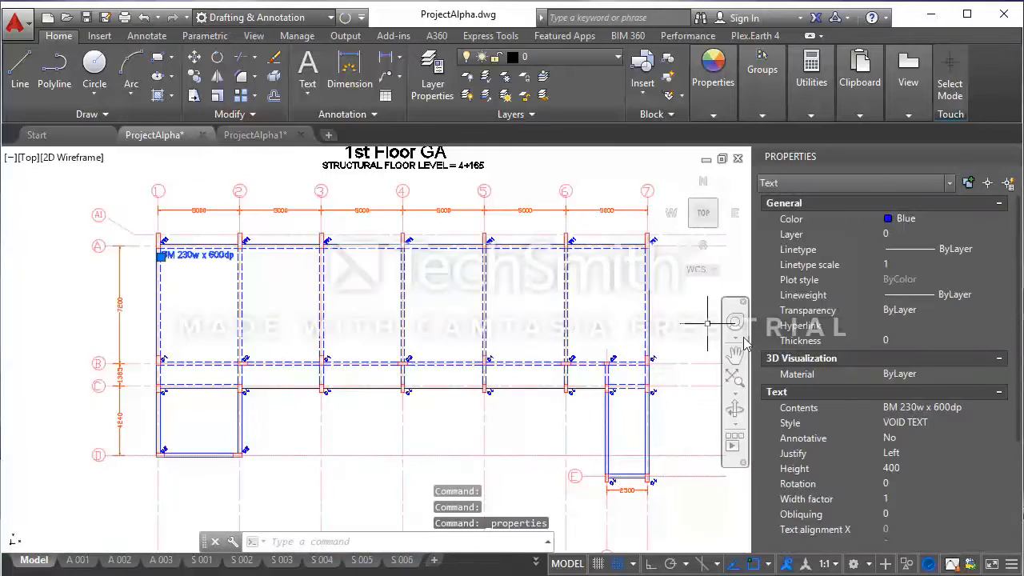
left_click(907, 468)
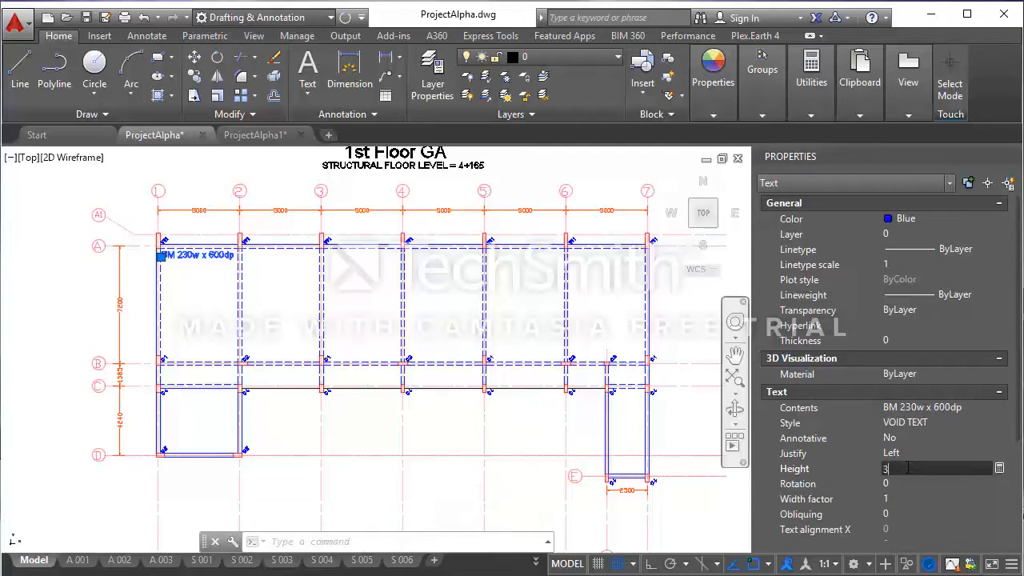
type("300")
key("Tab")
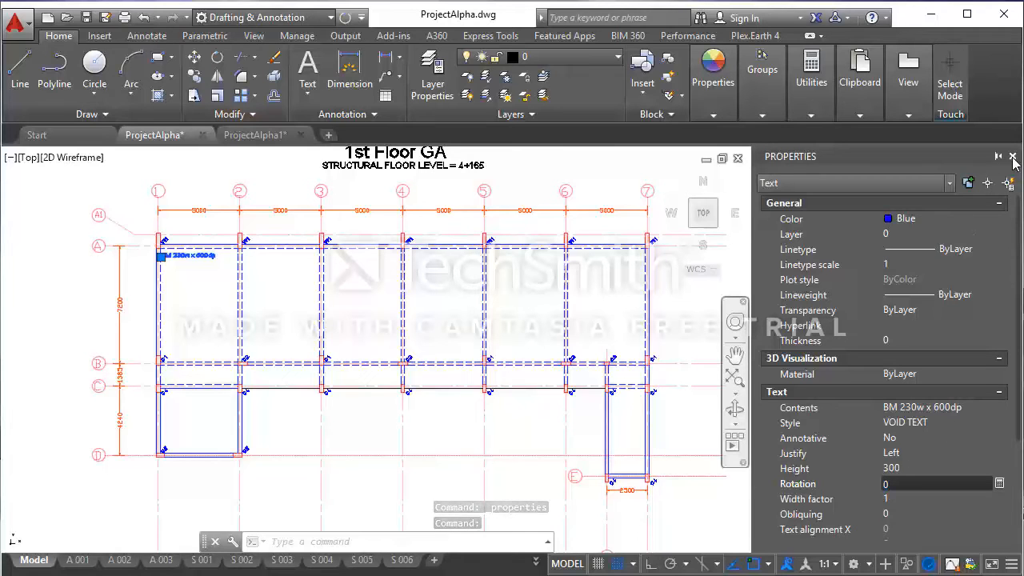
left_click(1013, 157)
key("Escape")
key("Escape")
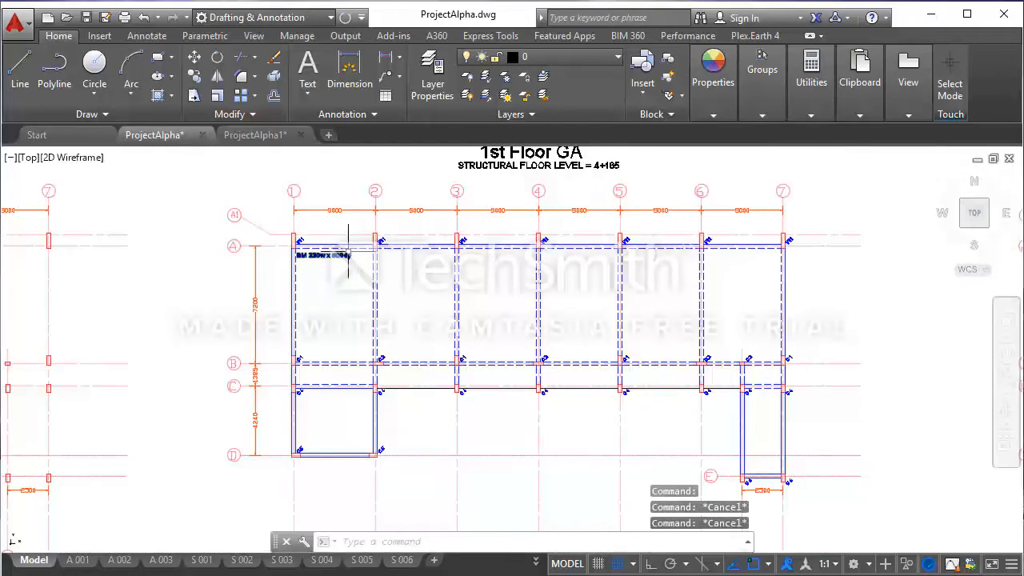
Step: Move the BM 230w x 600dp label straight up with Ortho on, bringing it closer beneath the beam on grid A
scroll(309, 256, "up", 4)
left_click(344, 268)
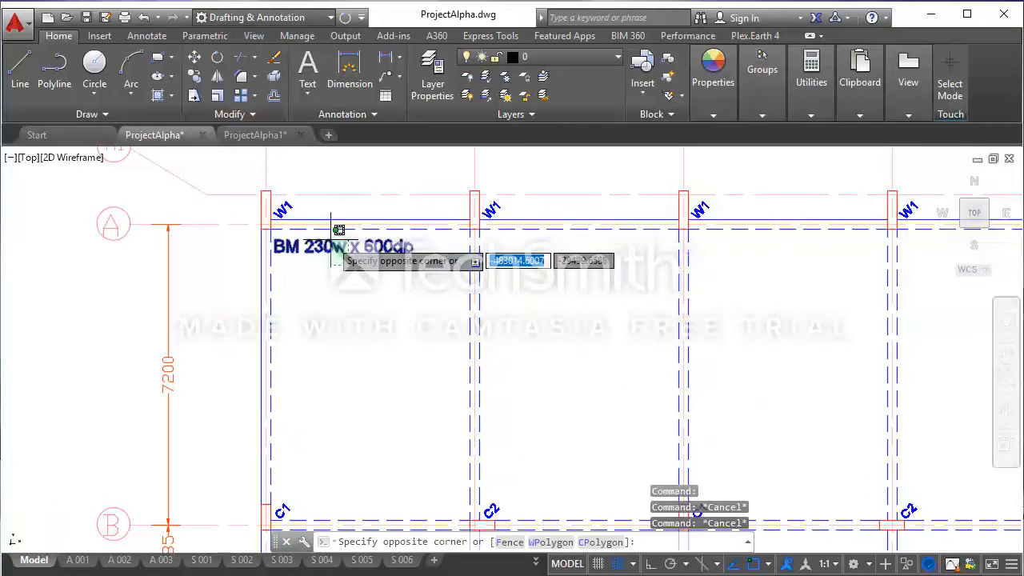
left_click(329, 241)
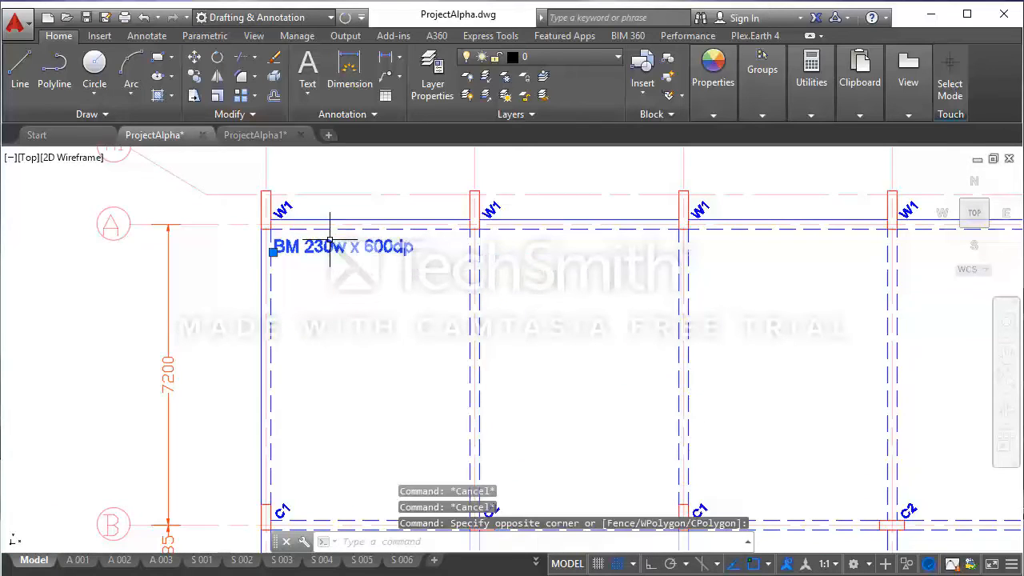
left_click(195, 64)
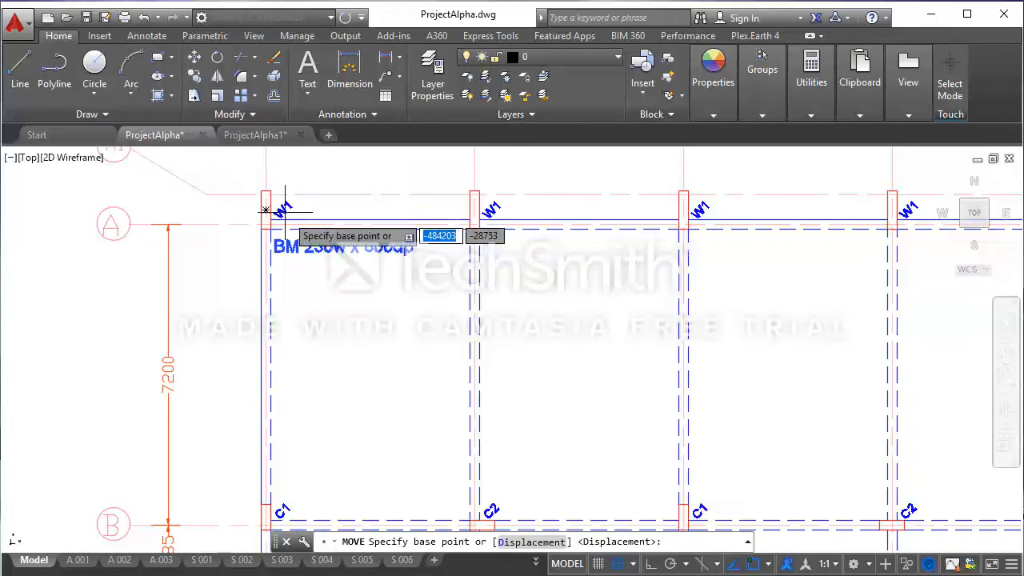
scroll(352, 322, "down", 2)
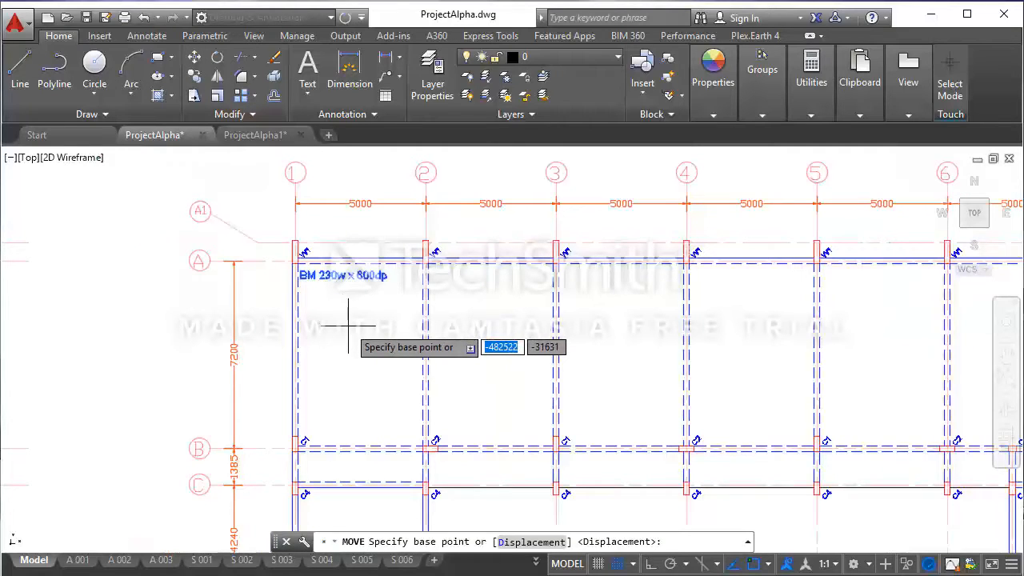
left_click(348, 326)
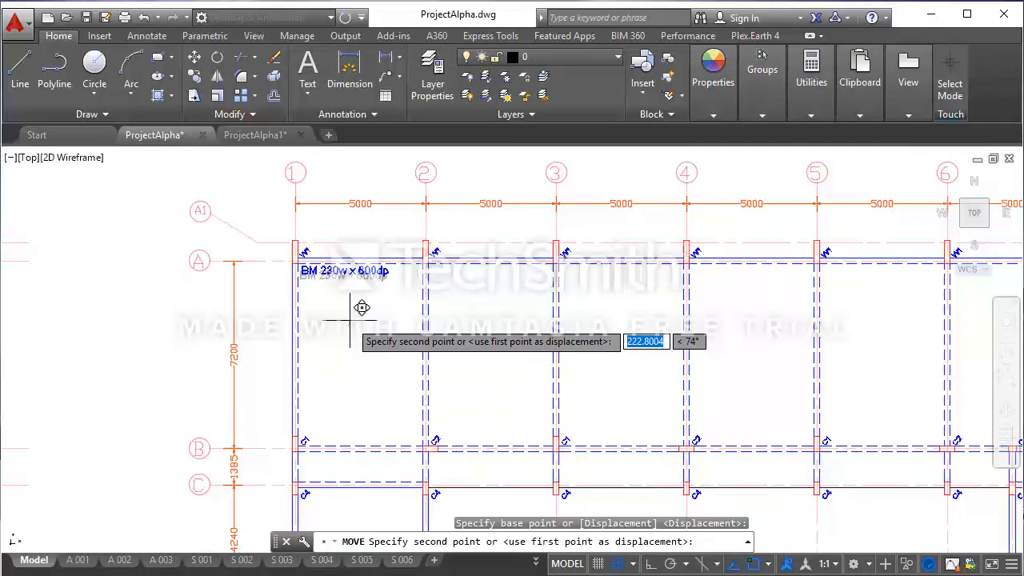
left_click(650, 564)
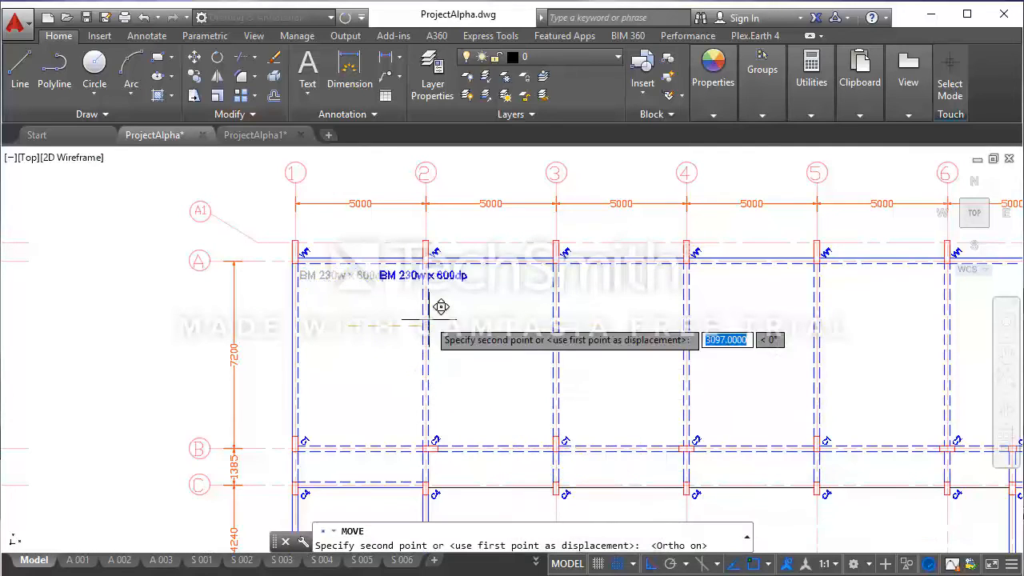
scroll(327, 293, "up", 2)
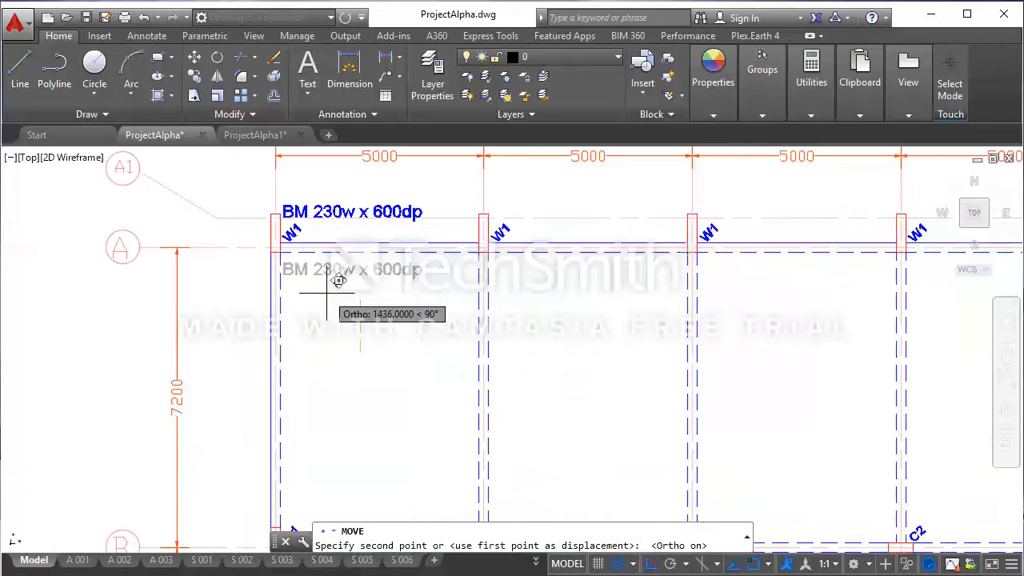
left_click(372, 329)
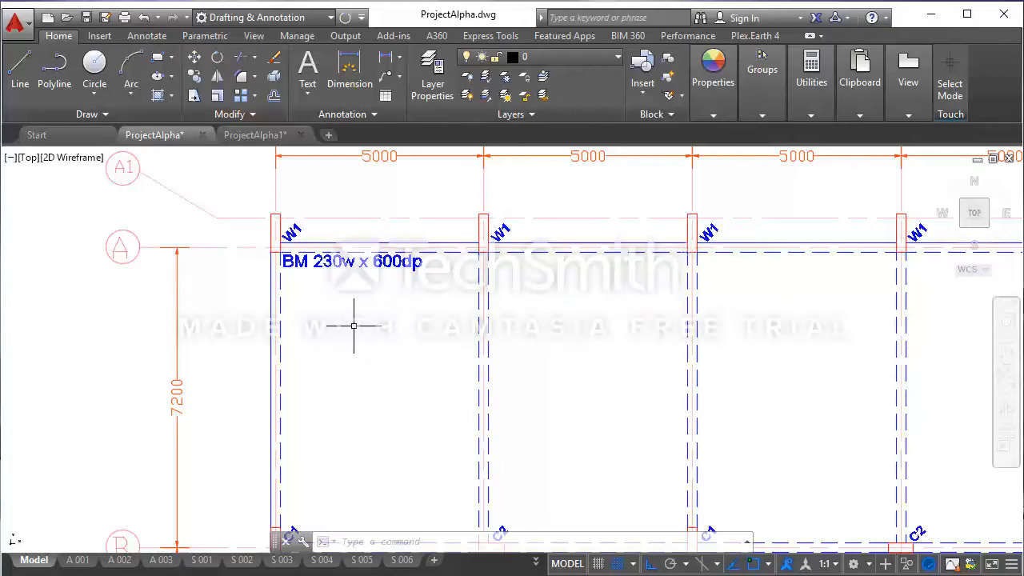
Step: Copy the BM 230w x 600dp label horizontally along grid A into the bay between grids 3 and 4
scroll(354, 326, "down", 5)
mouse_move(411, 354)
middle_mouse_down()
mouse_move(423, 347)
mouse_move(413, 312)
middle_mouse_up()
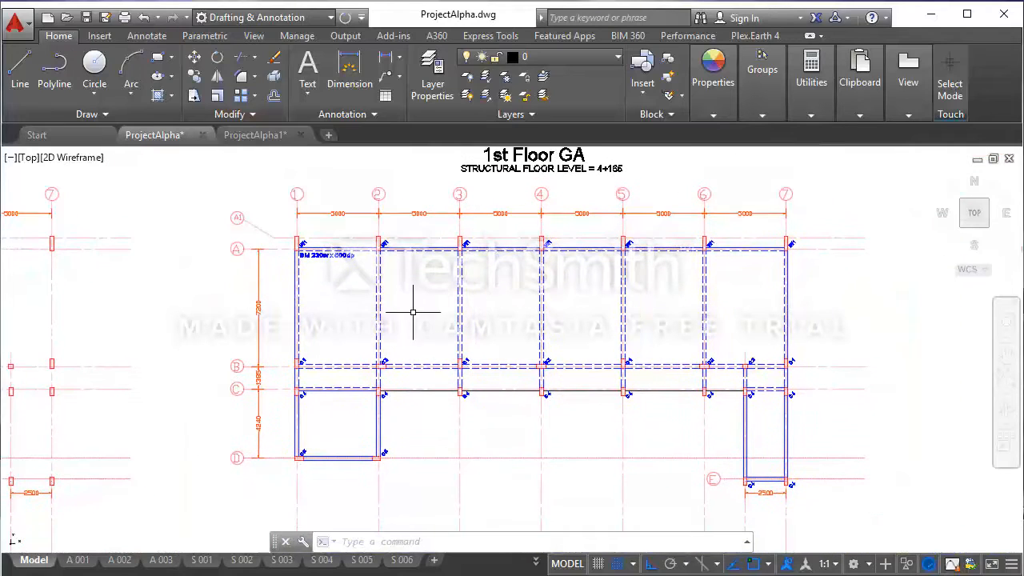
scroll(345, 281, "up", 2)
scroll(333, 254, "down", 3)
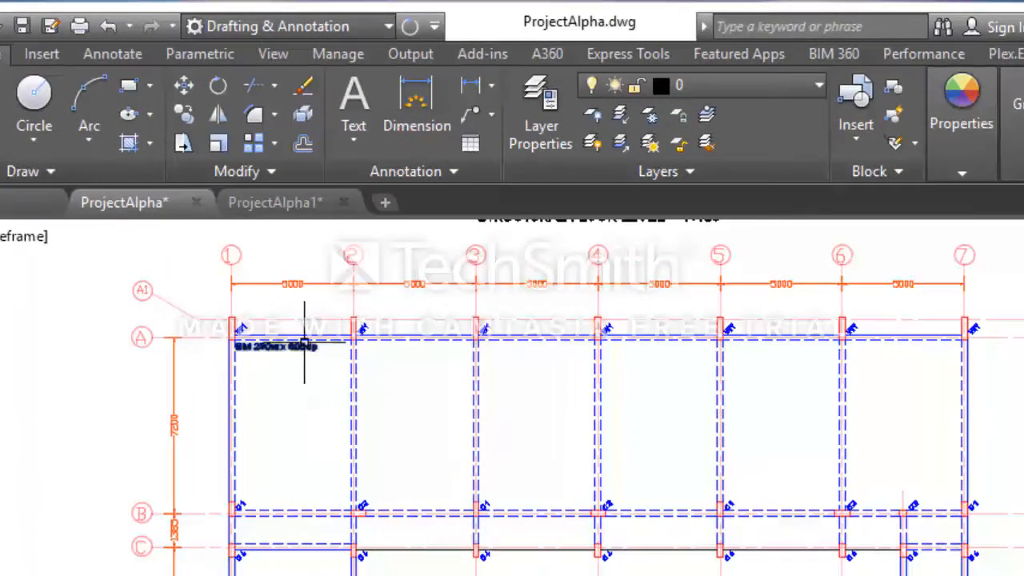
middle_click_drag(311, 360, 316, 433)
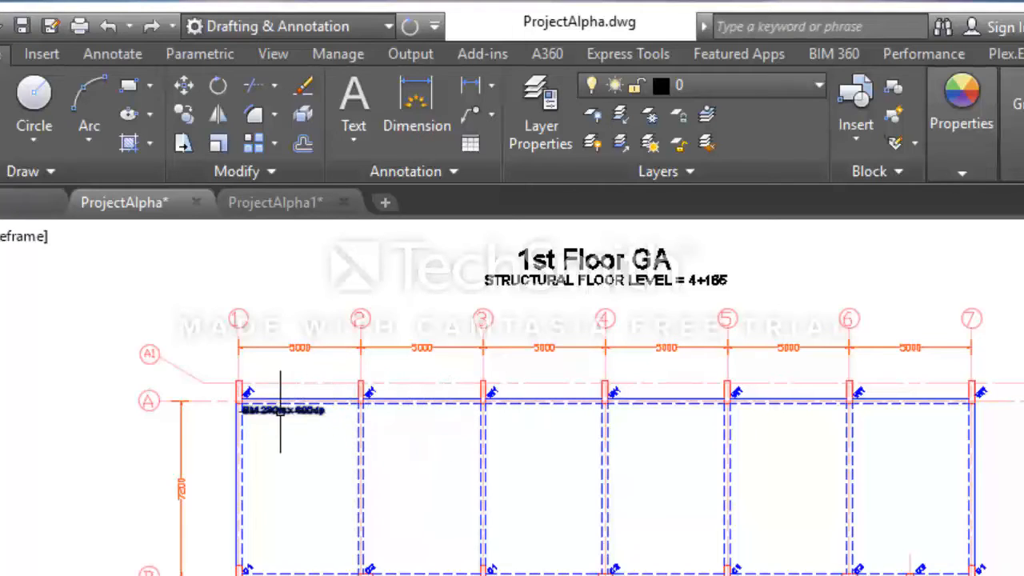
mouse_move(238, 397)
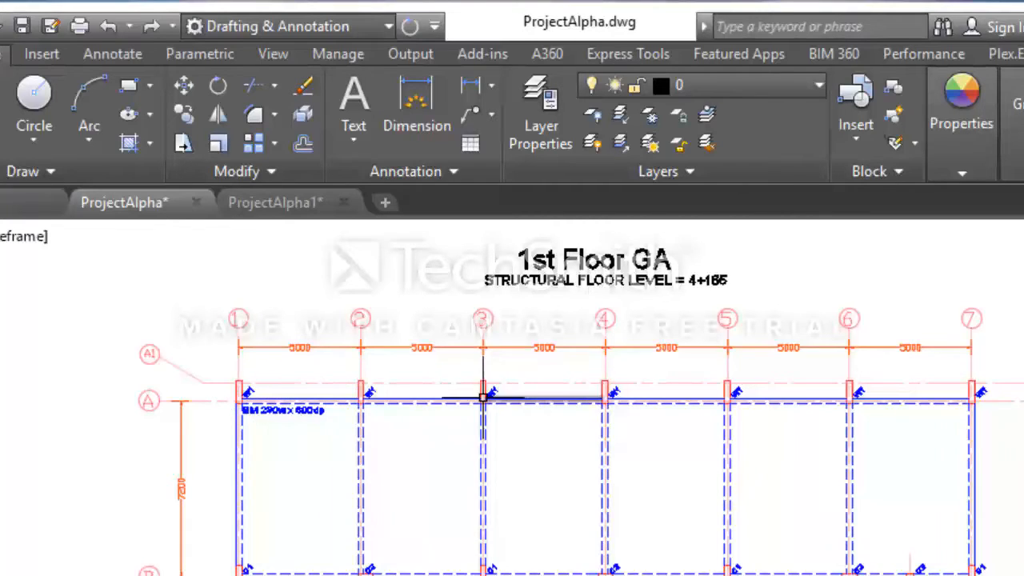
left_click(335, 416)
left_click(308, 409)
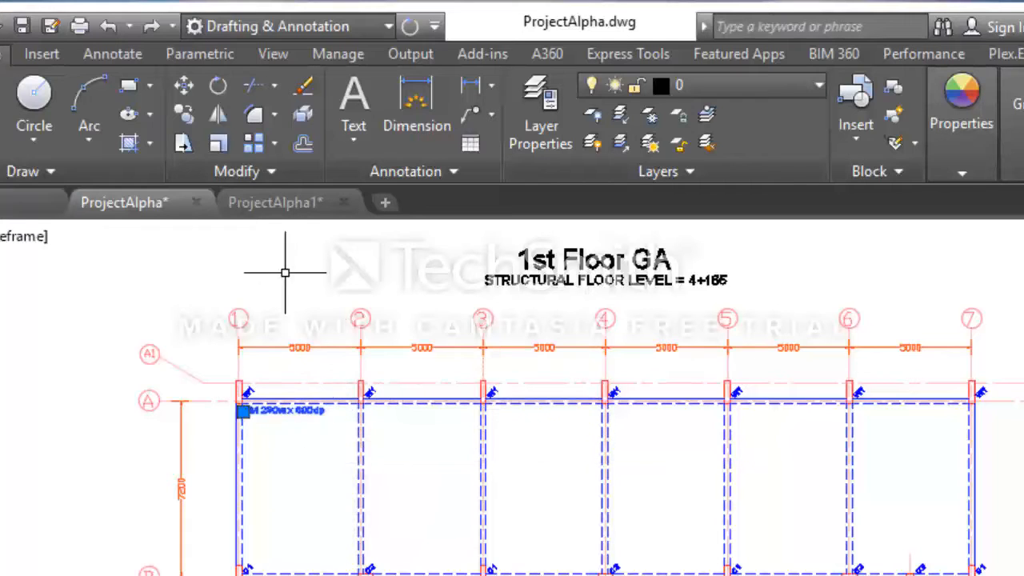
left_click(183, 114)
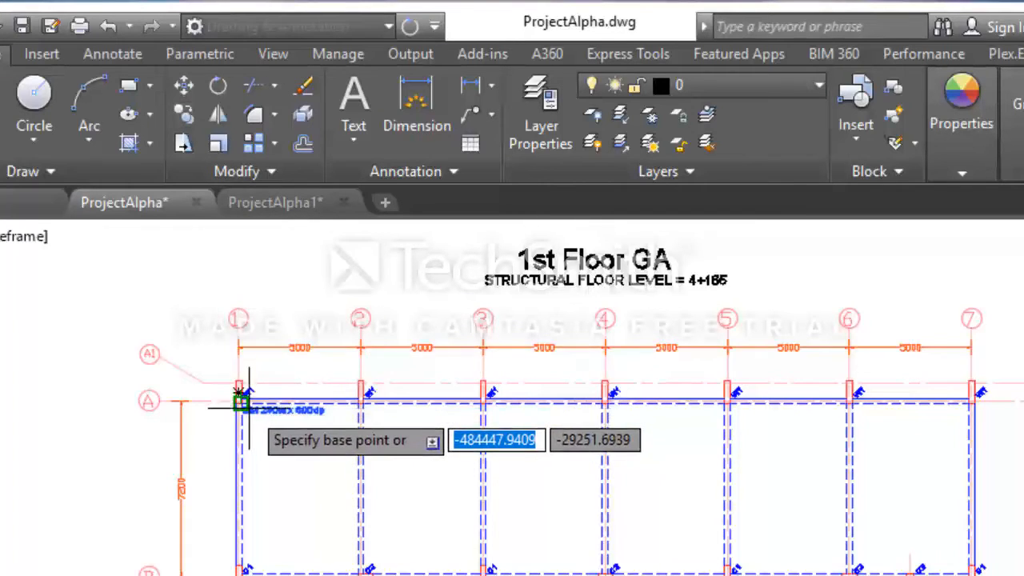
scroll(236, 396, "up", 2)
left_click(231, 382)
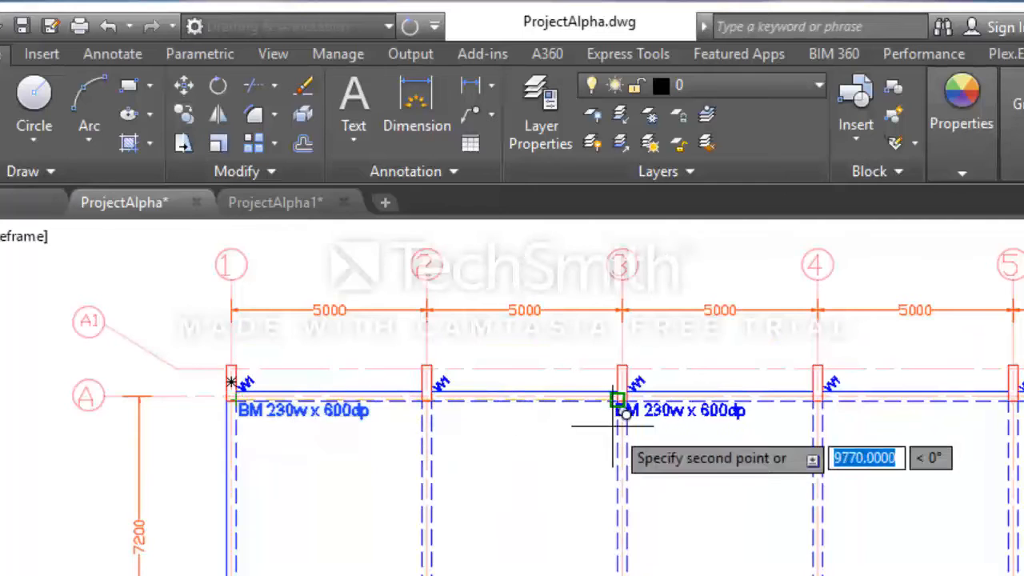
scroll(608, 400, "up", 4)
scroll(601, 397, "down", 6)
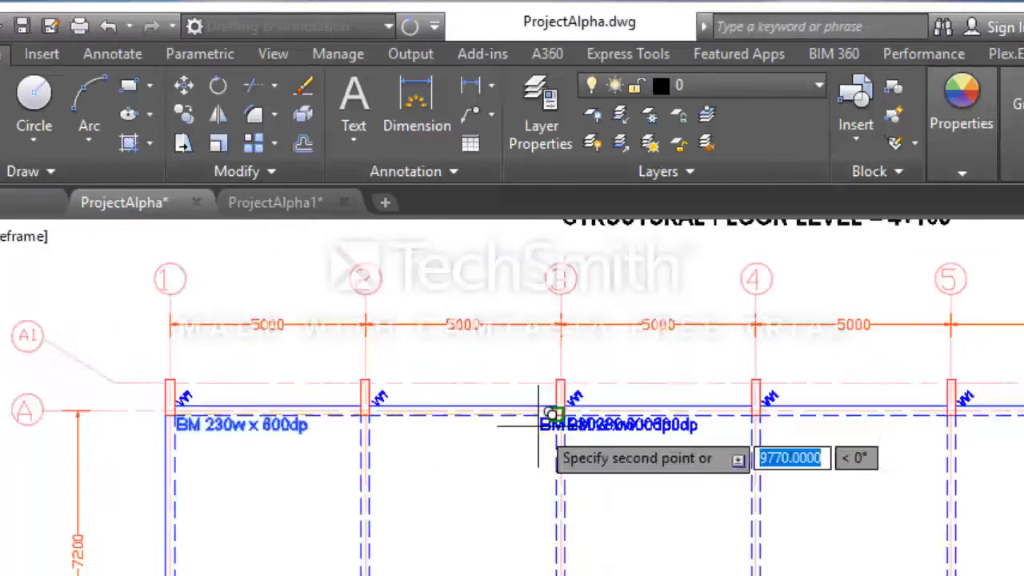
left_click(601, 396)
scroll(631, 426, "up", 2)
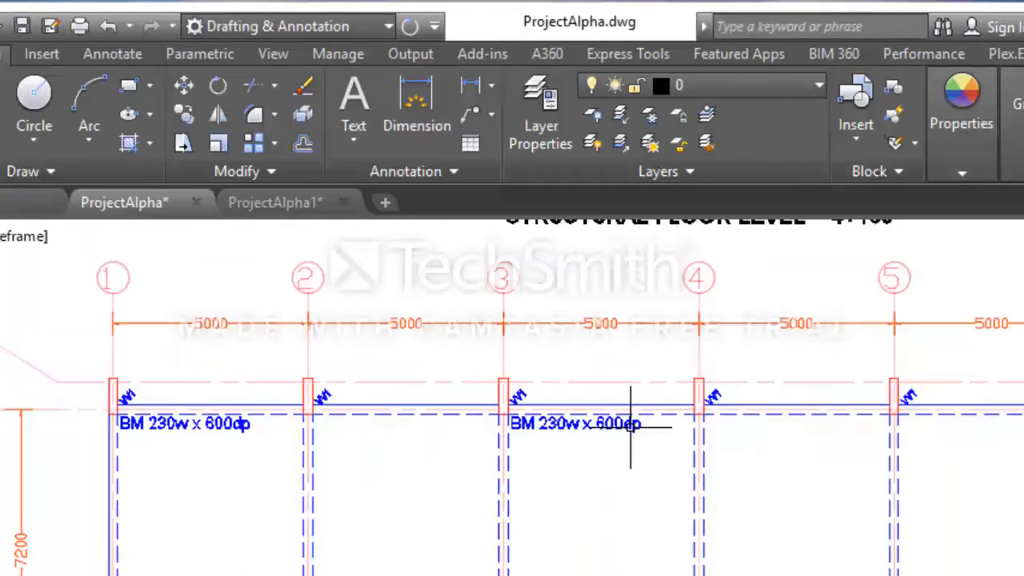
Step: Change the copied label's text in the bay between grids 3 and 4 to "BM 230w x 750dp"
scroll(620, 425, "down", 2)
scroll(622, 424, "up", 2)
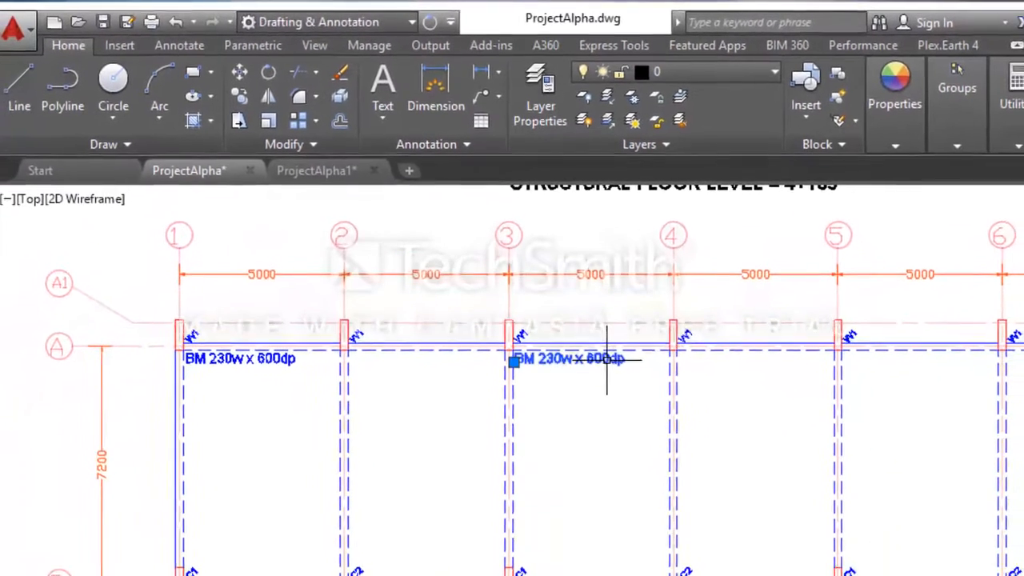
double_click(616, 409)
left_click(602, 409)
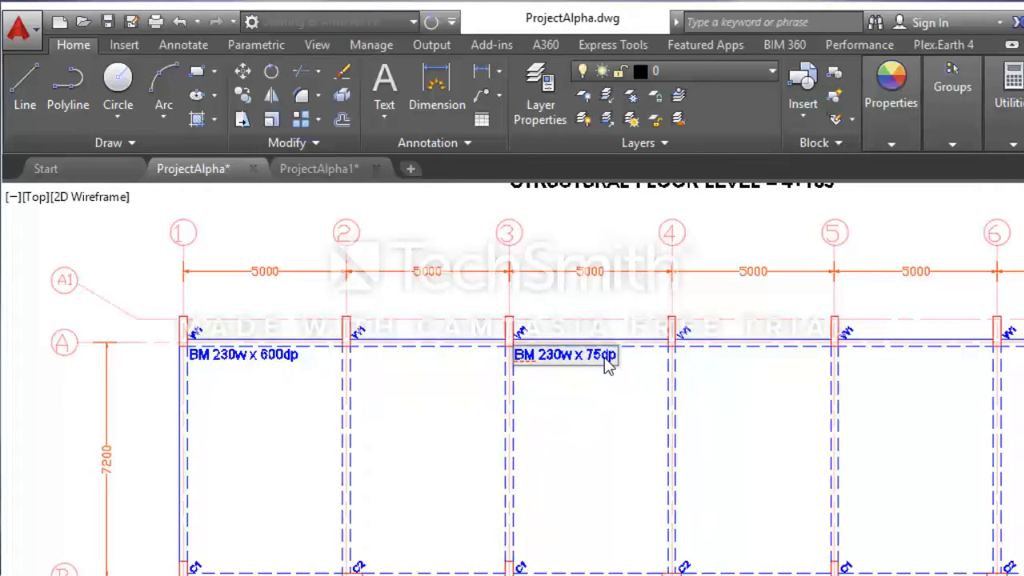
left_click(602, 413)
Step: Delete the BM 230w x 750dp label from the bay between grids 3 and 4
scroll(560, 400, "down", 2)
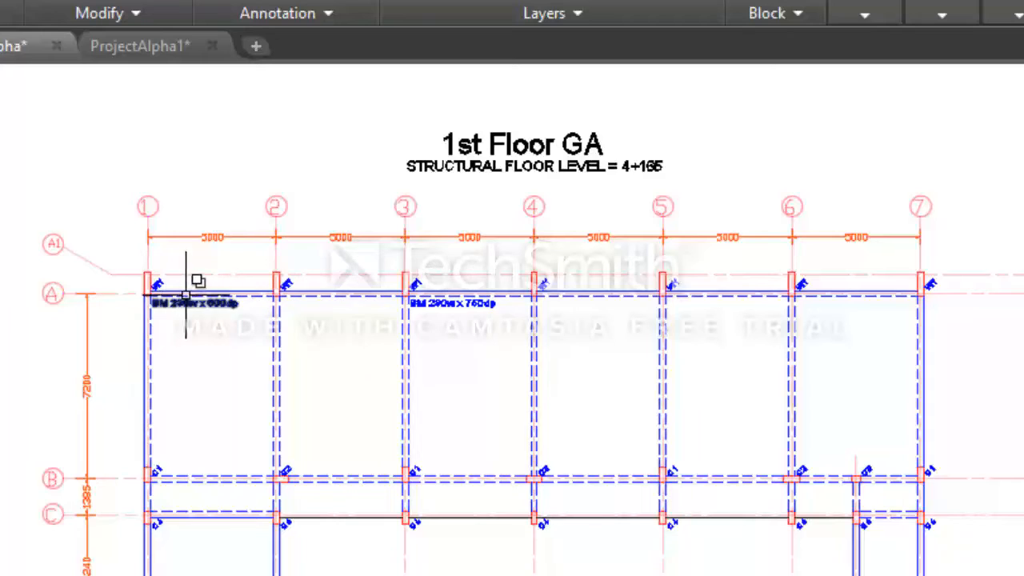
left_click(452, 304)
key("Delete")
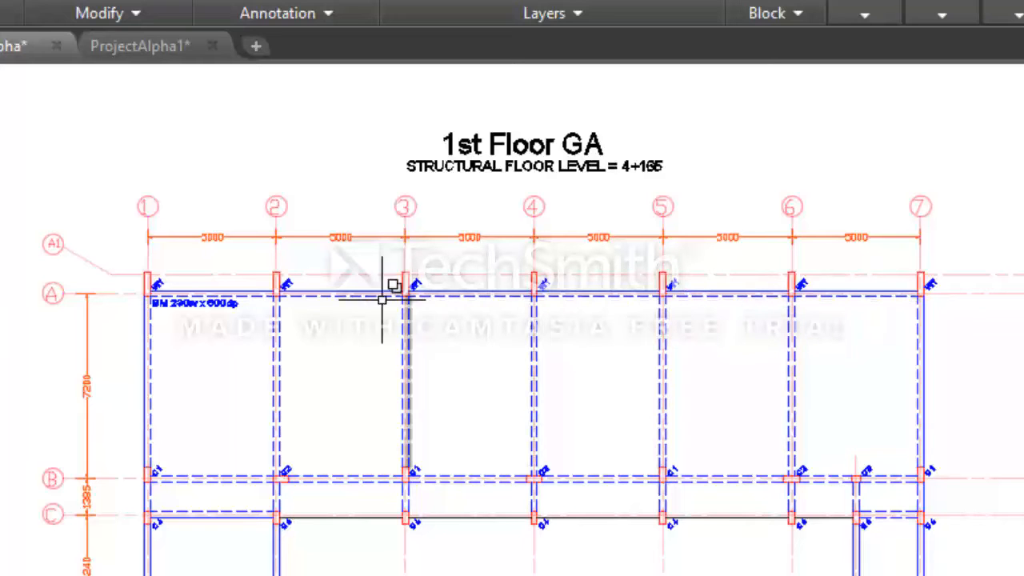
Step: Copy the BM 230w x 600dp label about 6500 units straight down, just above the grid B beam between grids 1 and 2
left_click(210, 319)
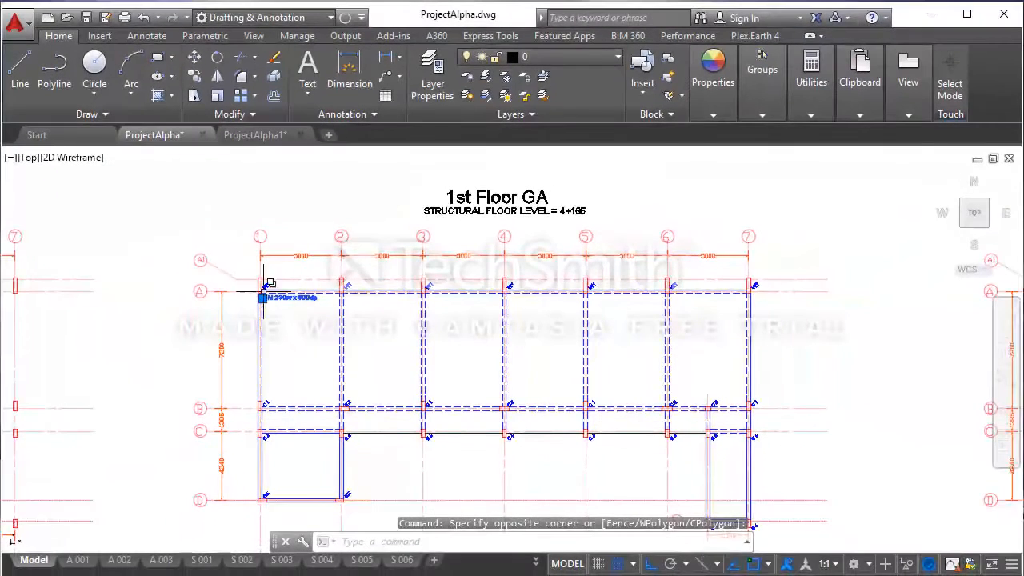
left_click(193, 77)
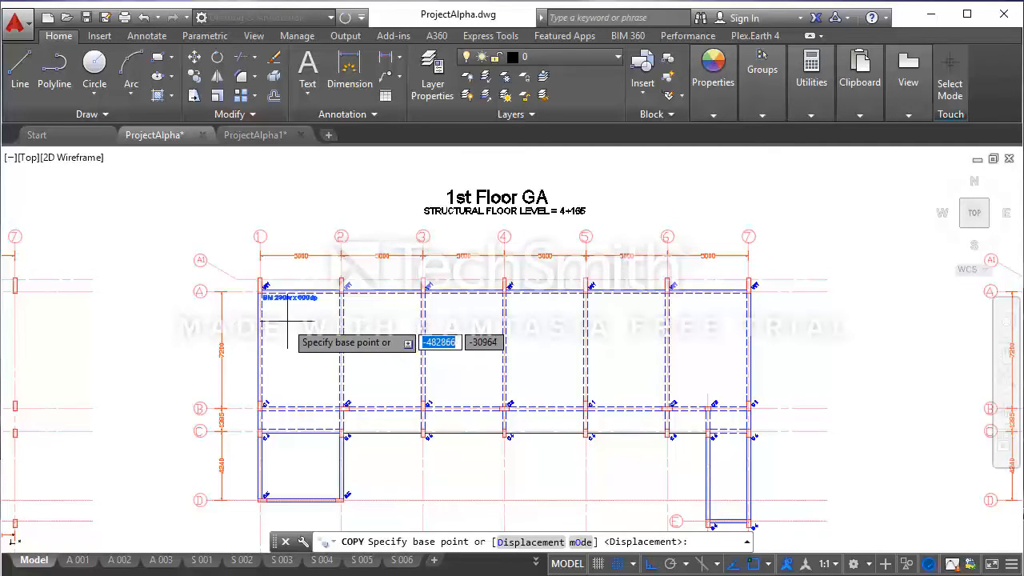
left_click(260, 286)
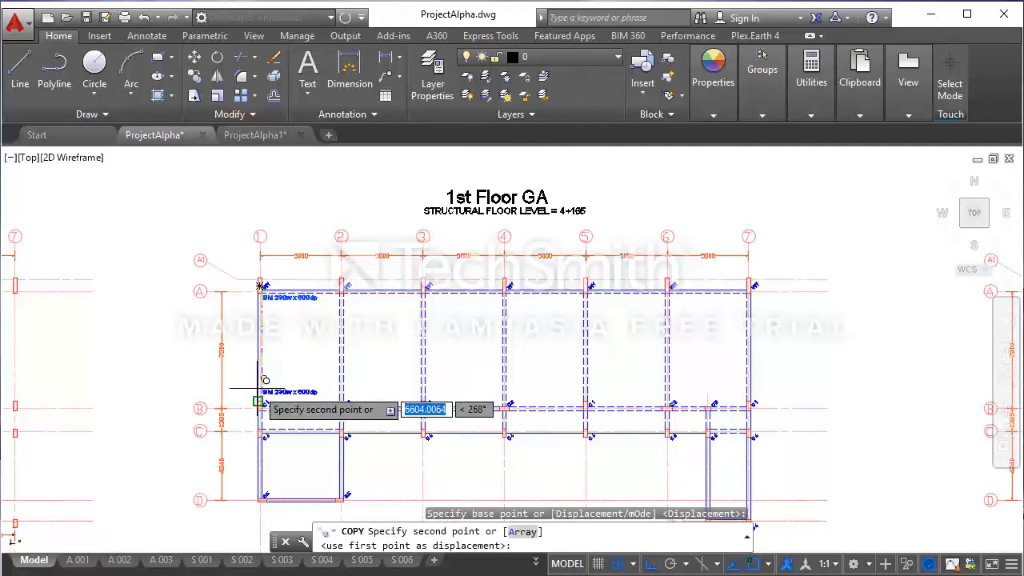
scroll(260, 408, "up", 3)
scroll(260, 412, "up", 4)
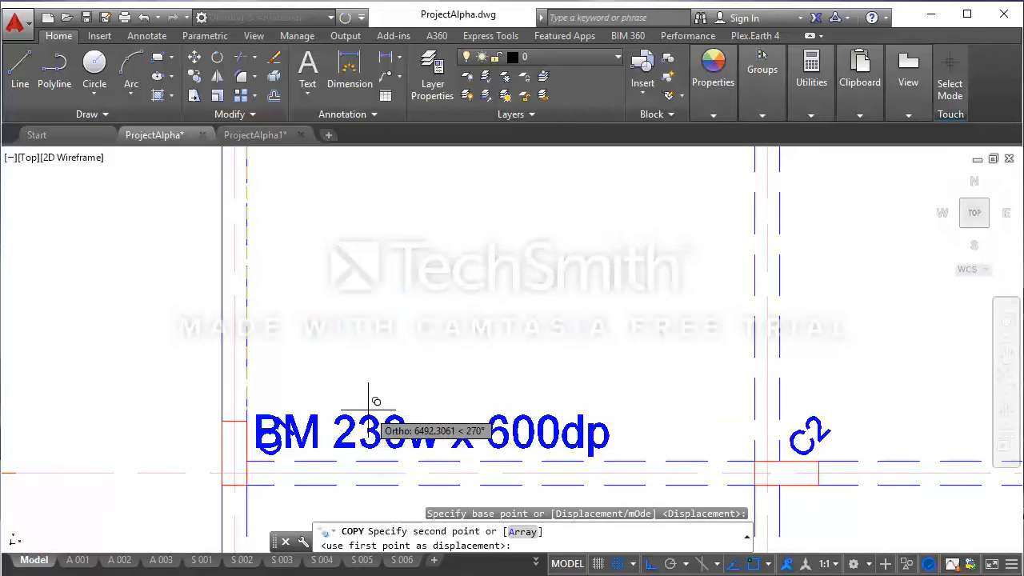
left_click(369, 414)
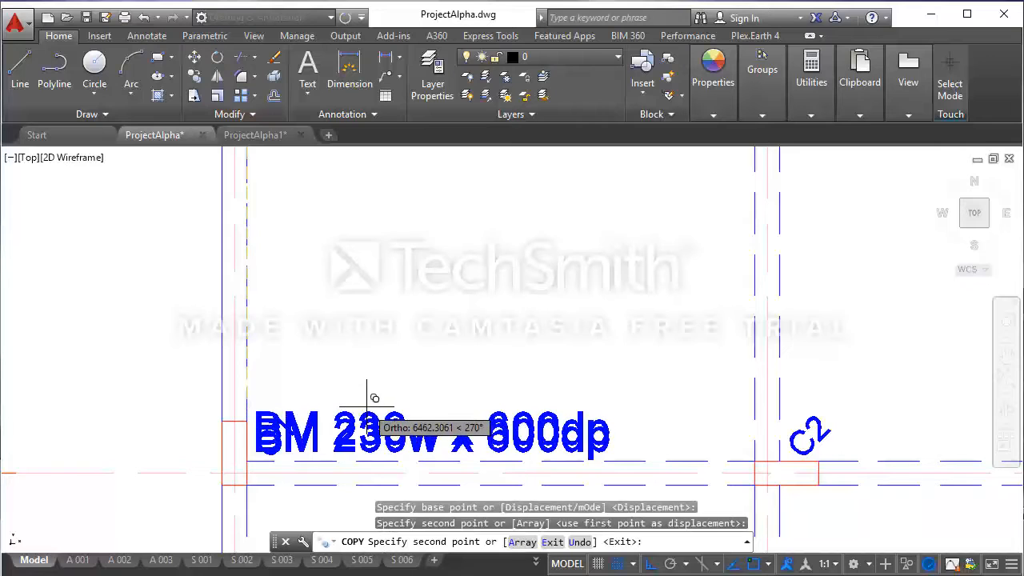
key("Escape")
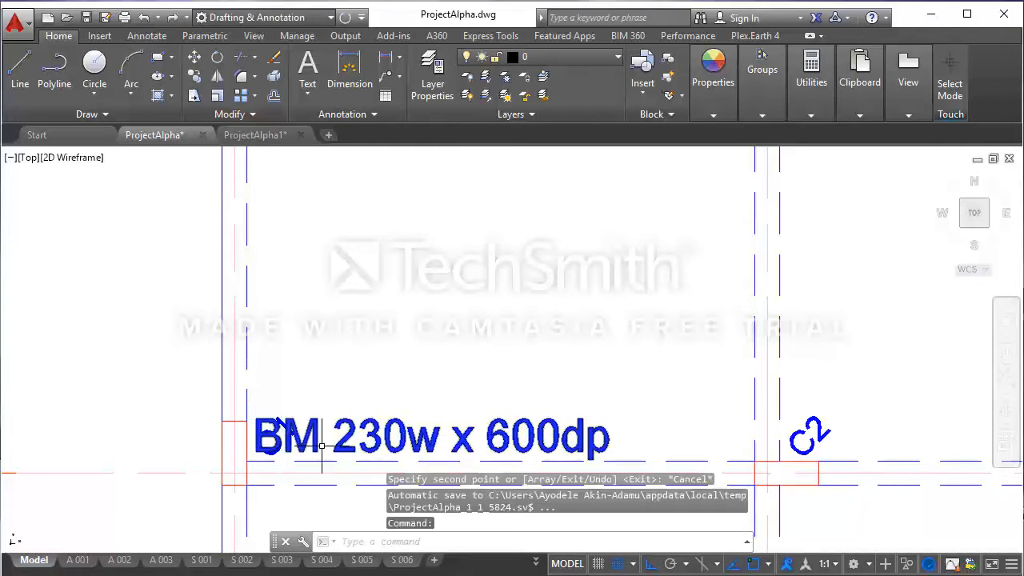
Step: Move the copied label on grid B horizontally about 700 units towards grid 2, clear of the C1 column label
scroll(348, 403, "down", 3)
scroll(319, 408, "up", 4)
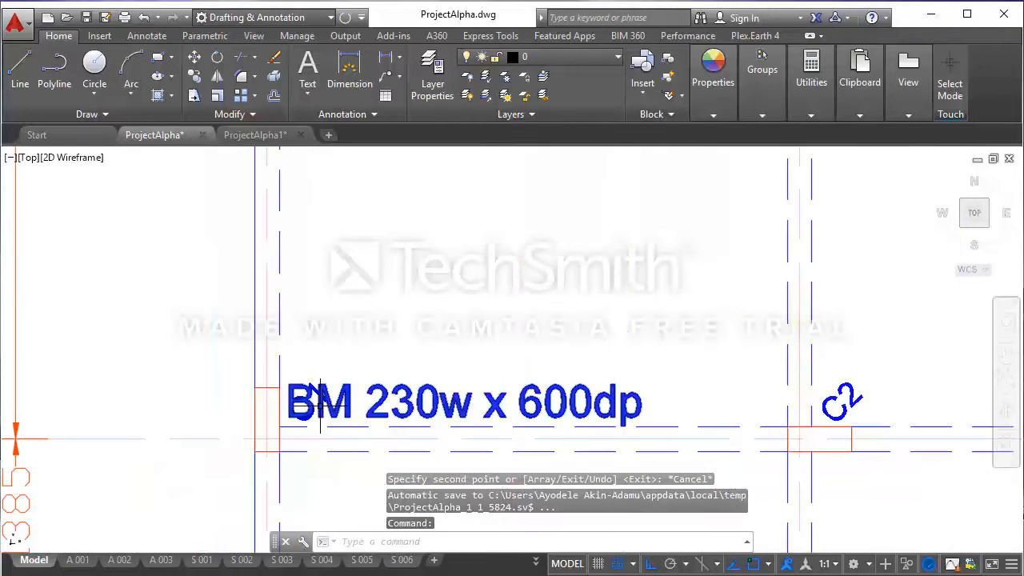
scroll(352, 341, "down", 8)
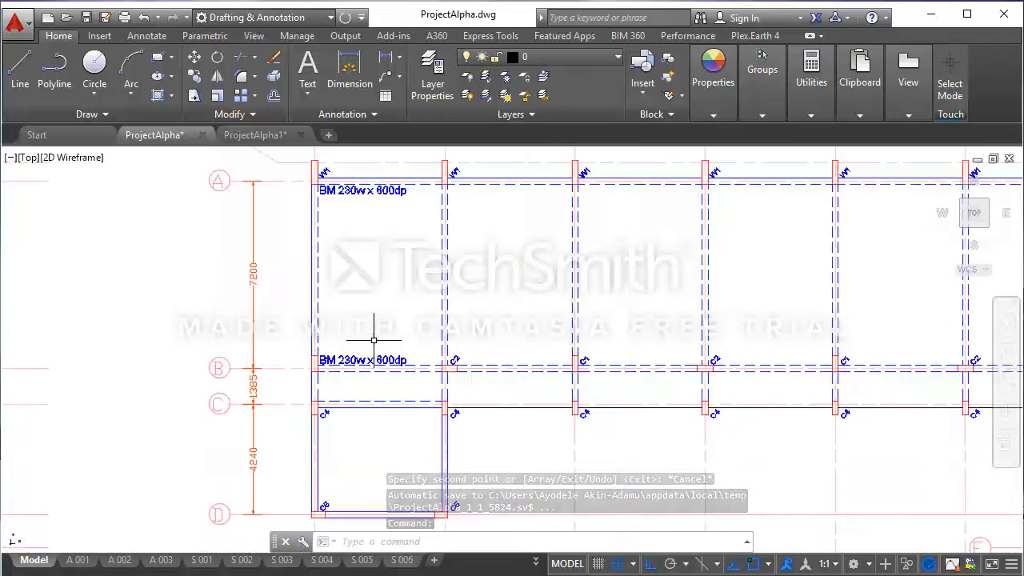
scroll(395, 349, "up", 2)
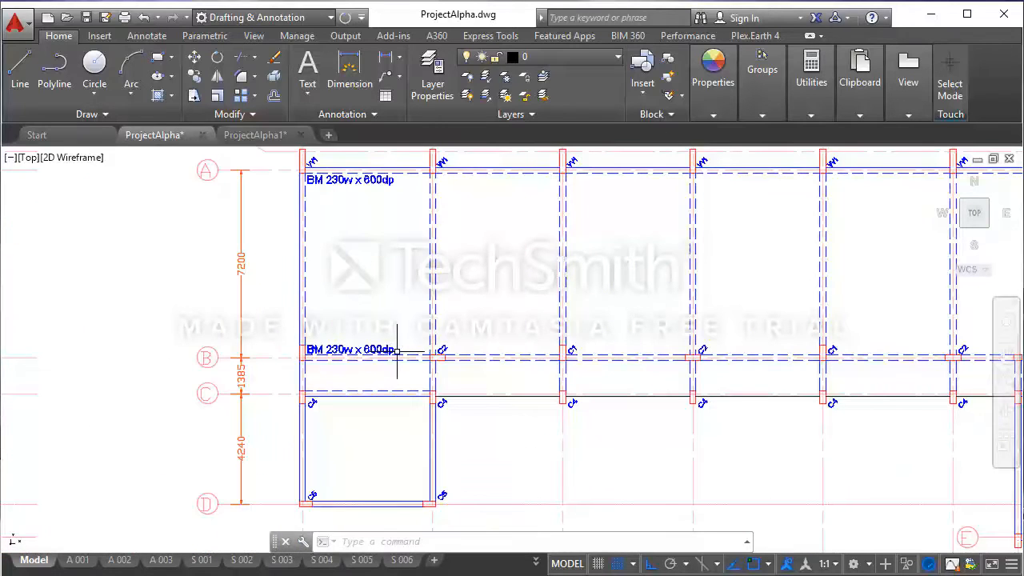
left_click(397, 349)
left_click(332, 328)
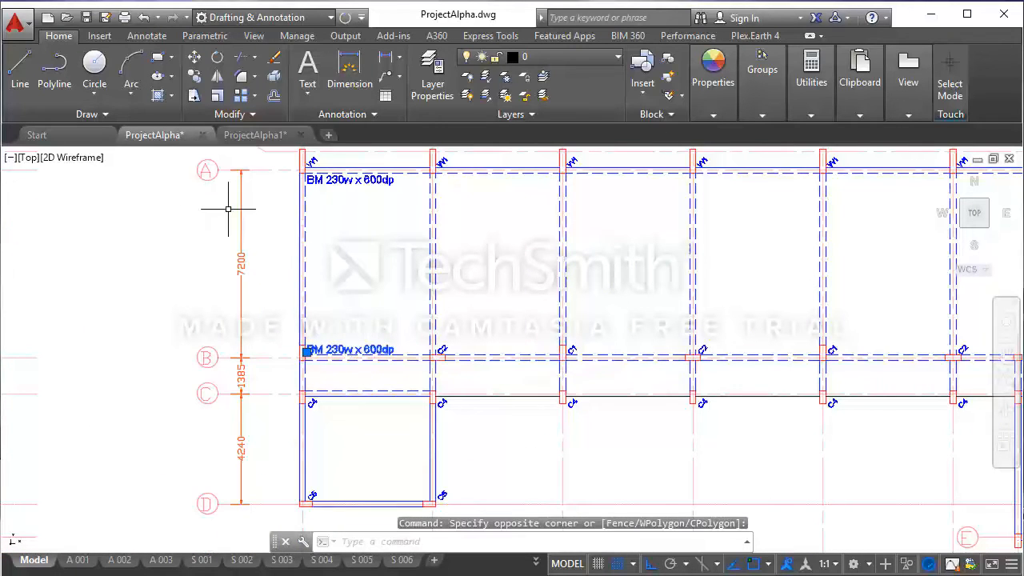
left_click(194, 57)
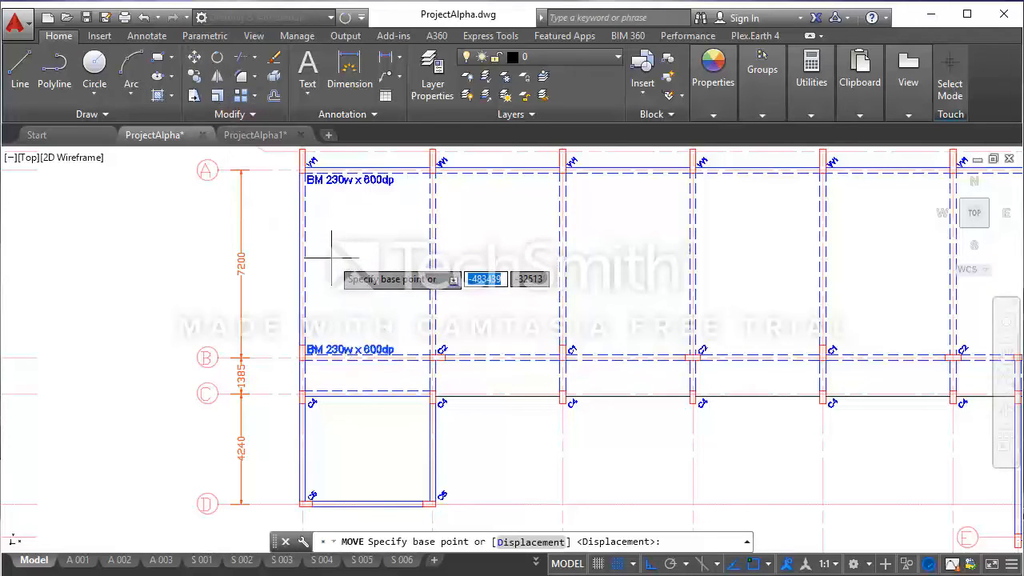
left_click(333, 247)
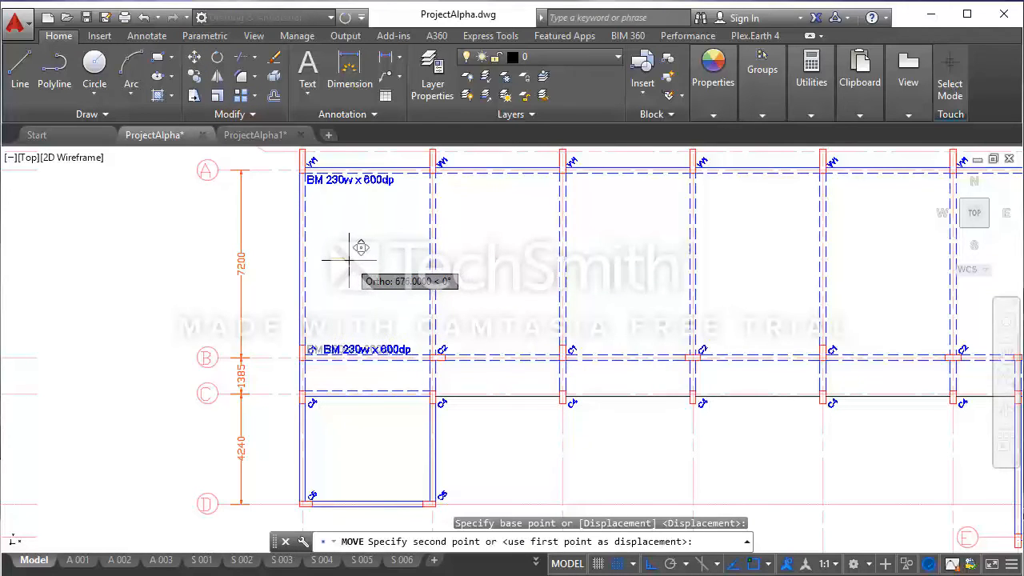
key("Escape")
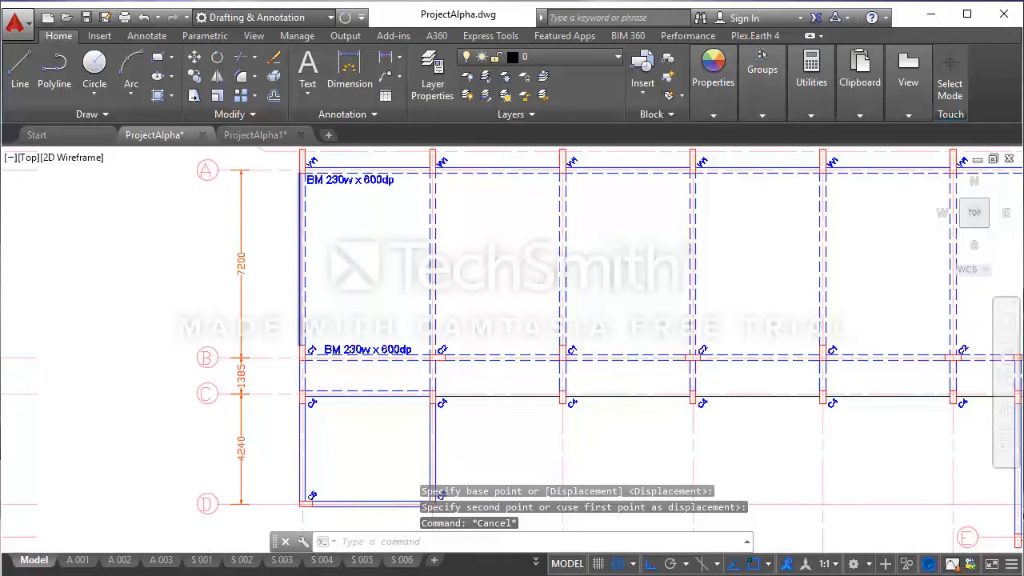
scroll(276, 320, "down", 2)
key("Escape")
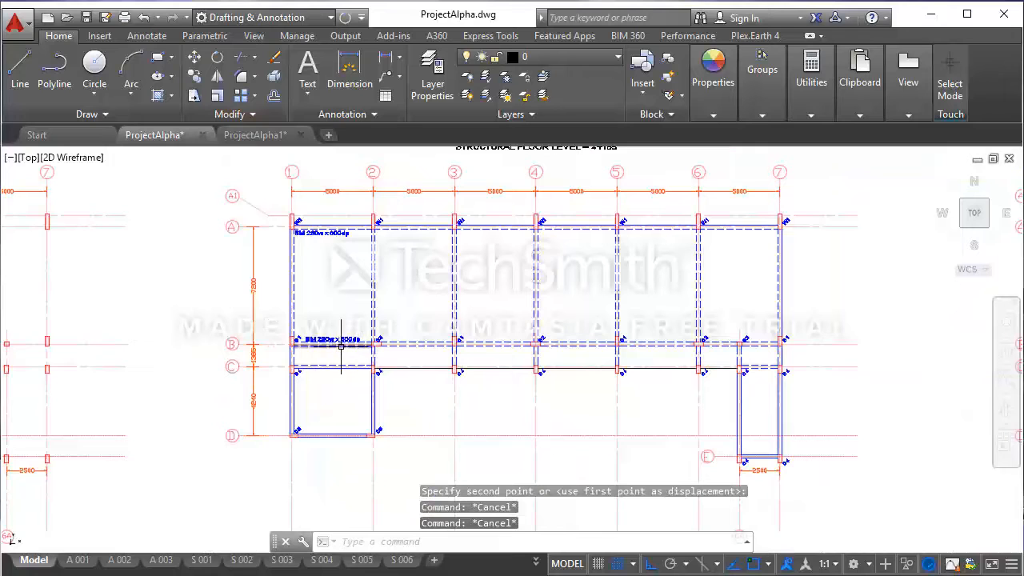
Step: Copy the BM 230w x 600dp label on grid B about 1390 units straight down, just above the grid C beam between grids 1 and 2
scroll(340, 346, "up", 2)
middle_click_drag(374, 340, 283, 331)
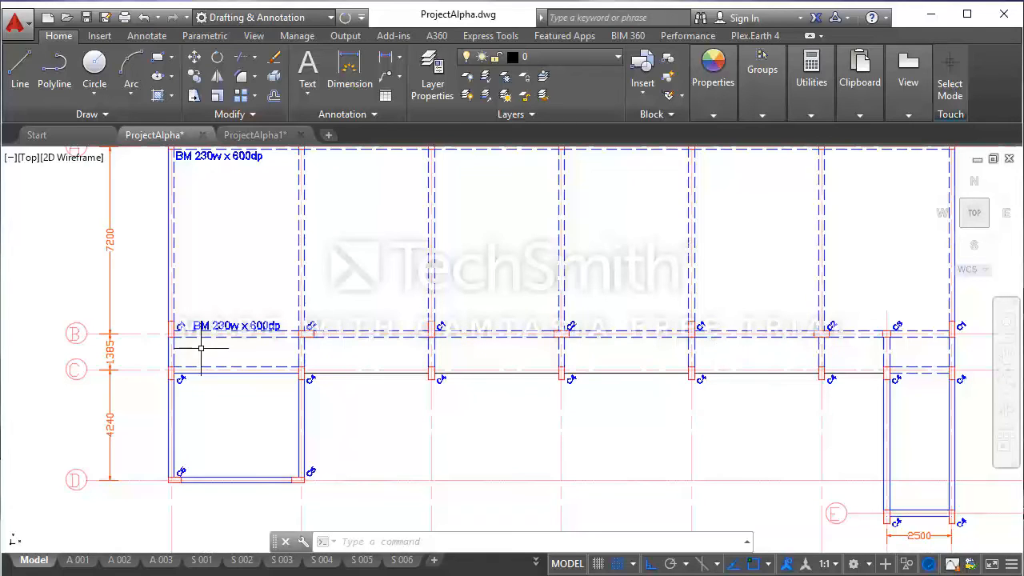
scroll(201, 348, "down", 2)
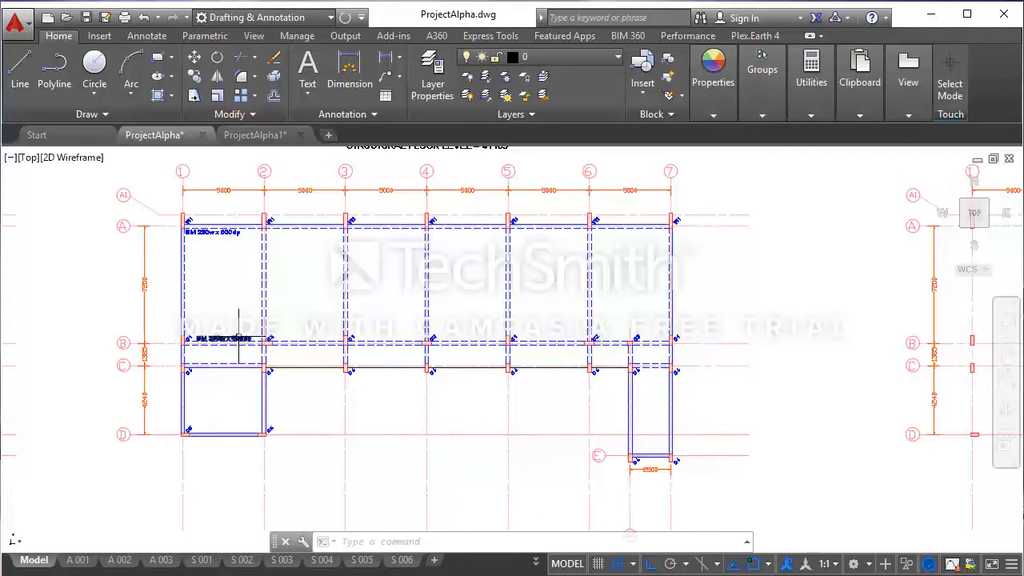
scroll(240, 340, "up", 2)
scroll(245, 339, "up", 2)
left_click(260, 337)
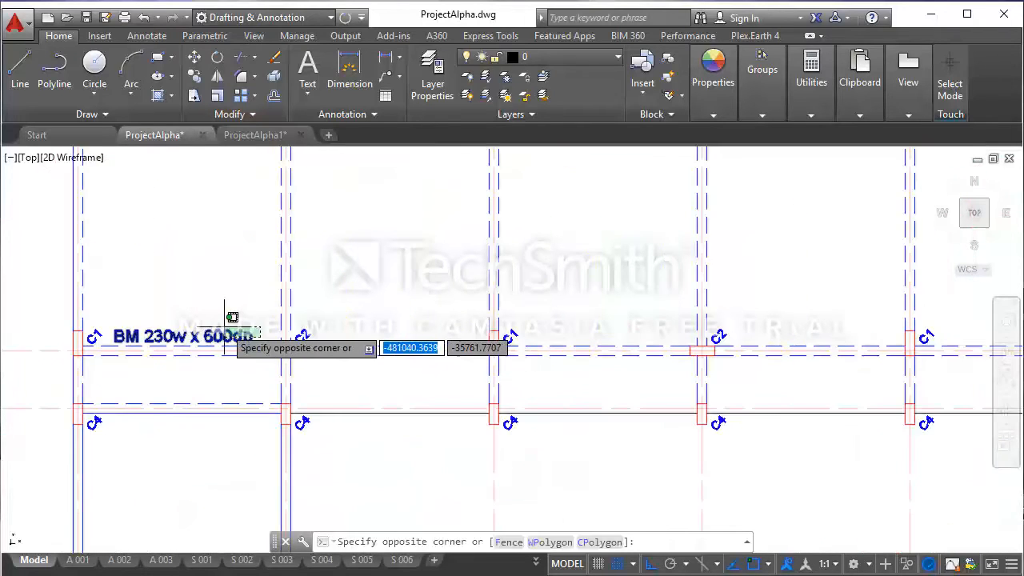
left_click(233, 317)
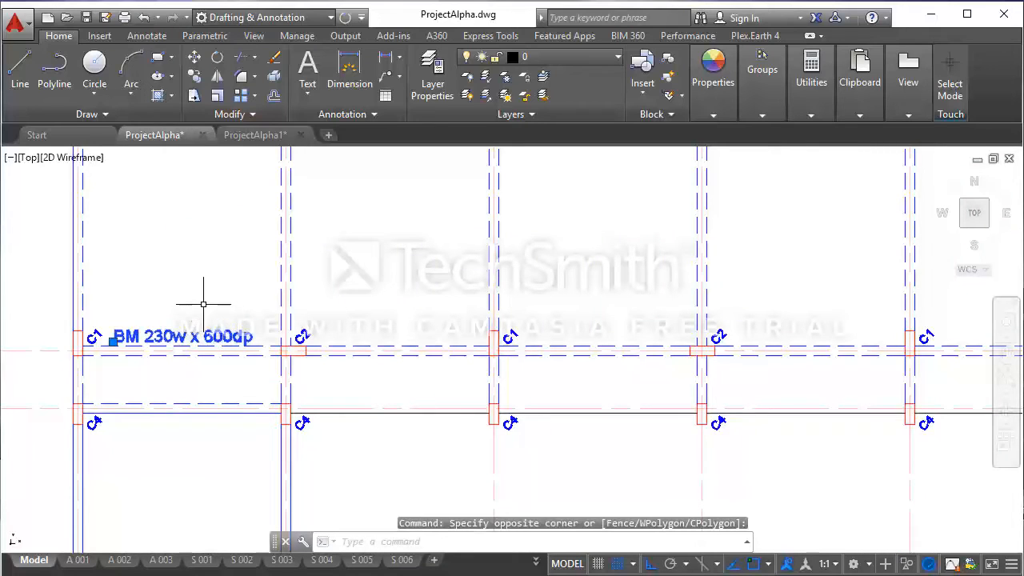
left_click(195, 76)
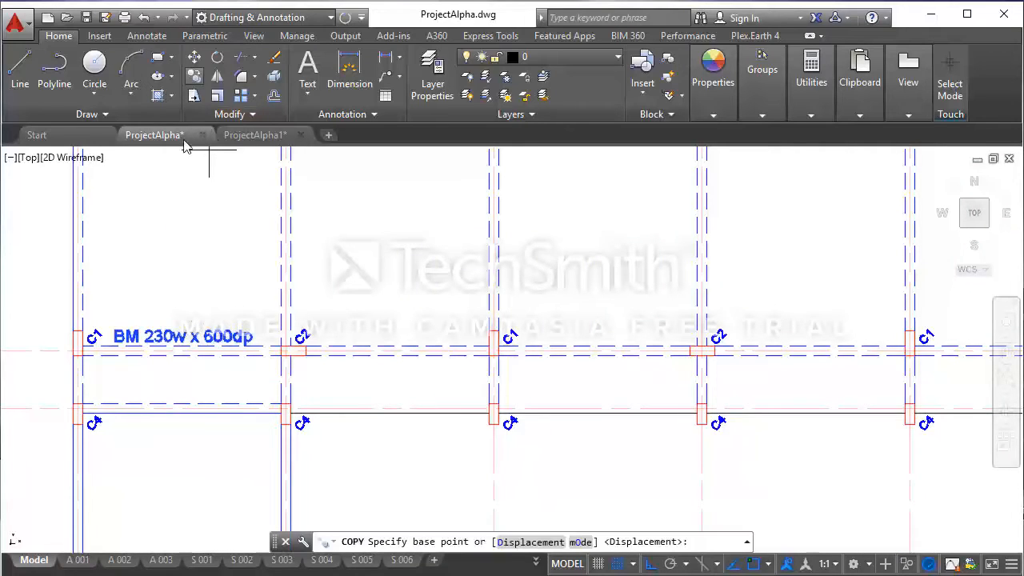
scroll(80, 347, "up", 2)
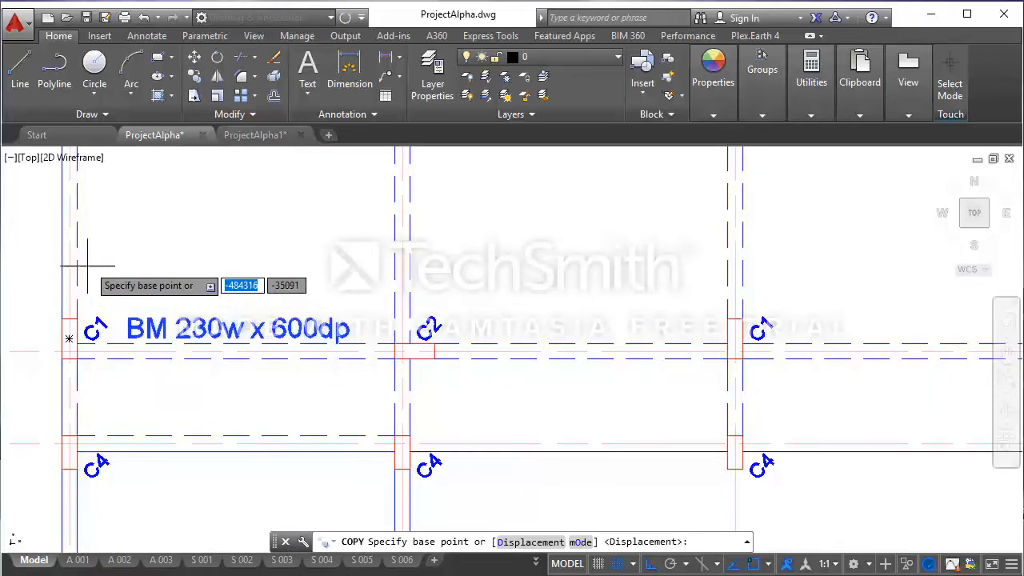
left_click(242, 186)
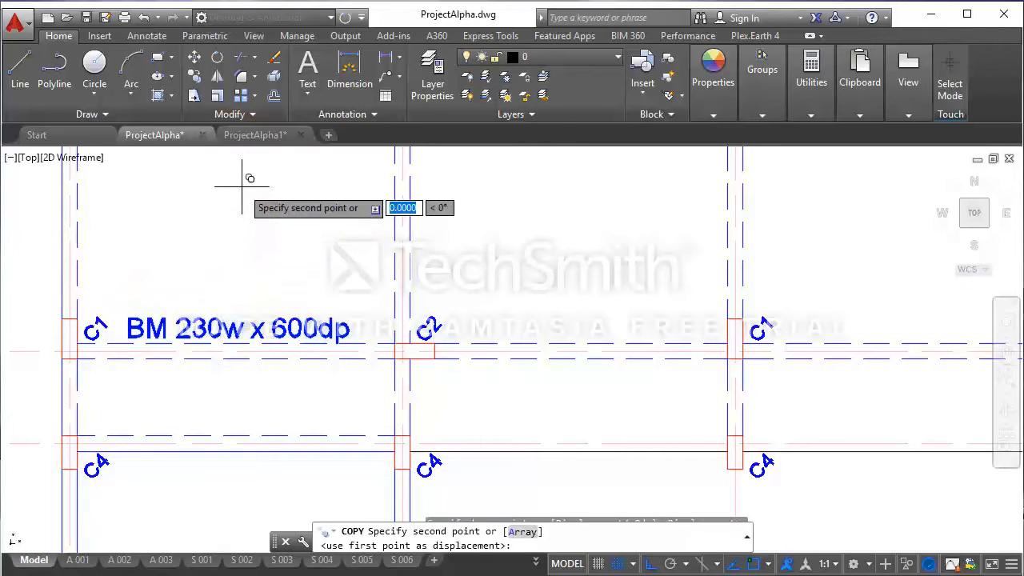
left_click(253, 279)
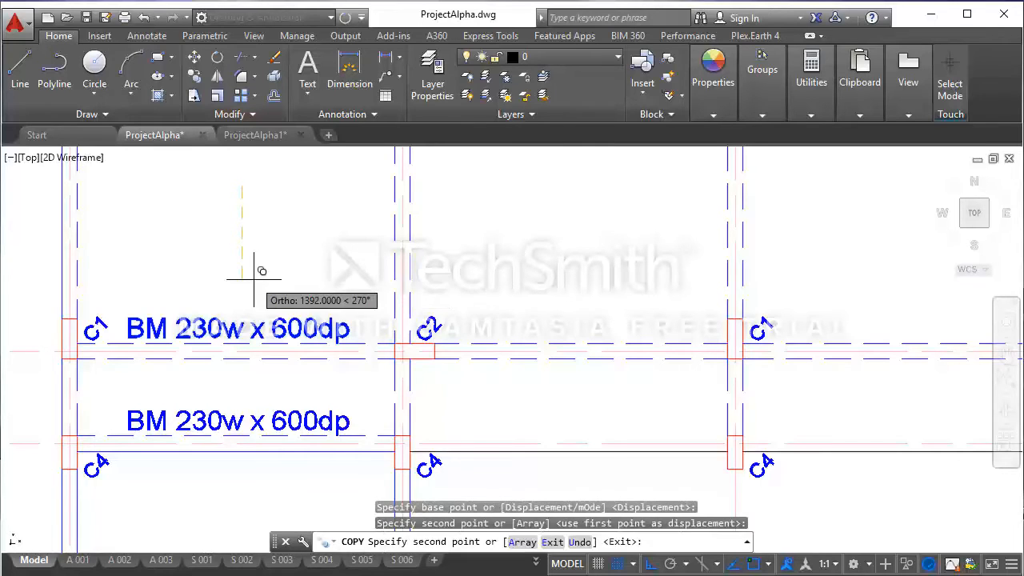
scroll(260, 268, "down", 4)
key("Escape")
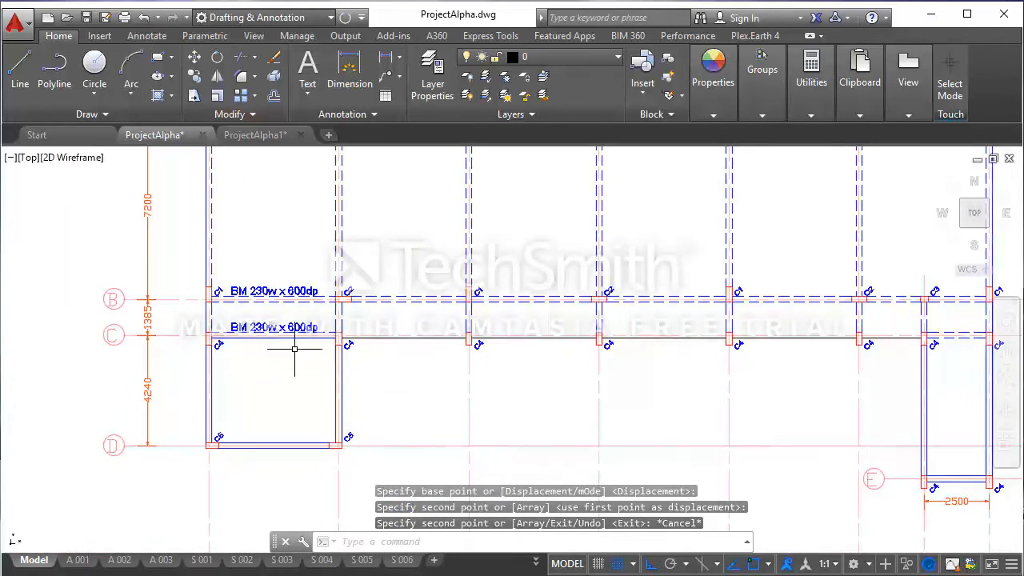
Step: Copy the BM 230w x 600dp label on grid C about 4100 units straight down, just above the grid D beam between grids 1 and 2
scroll(291, 352, "down", 4)
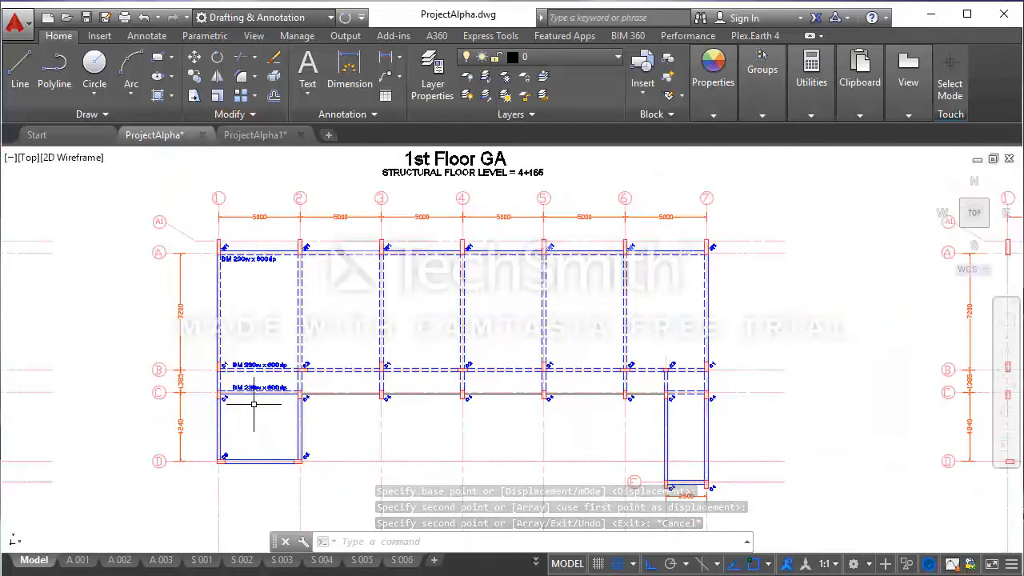
scroll(272, 402, "up", 2)
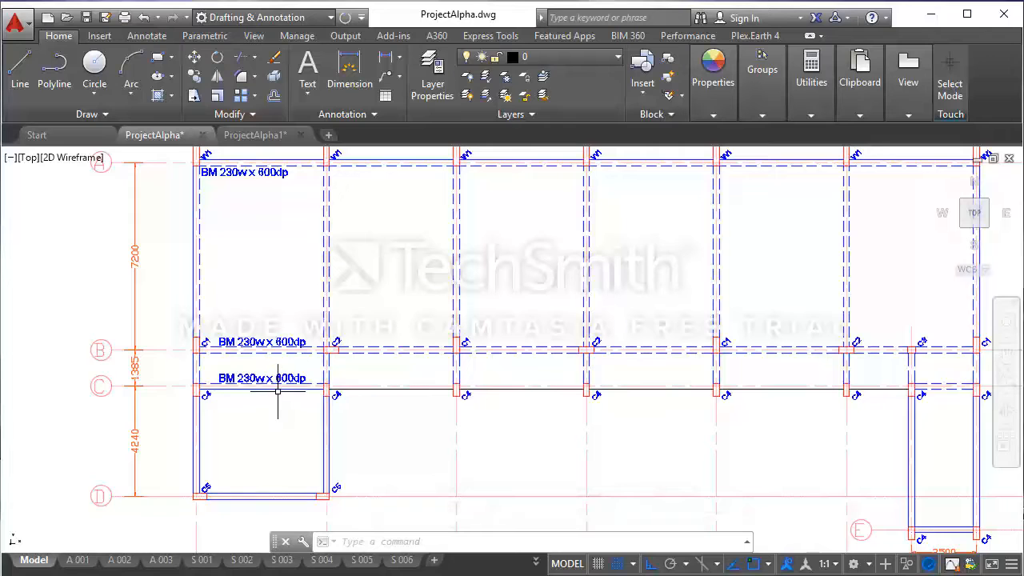
scroll(301, 373, "down", 2)
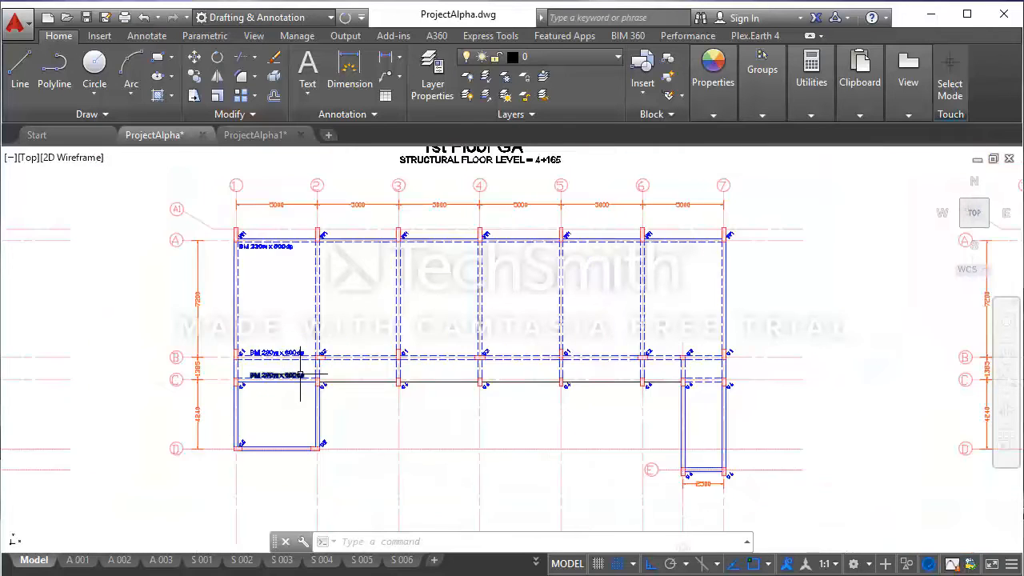
scroll(301, 374, "up", 2)
scroll(301, 374, "down", 2)
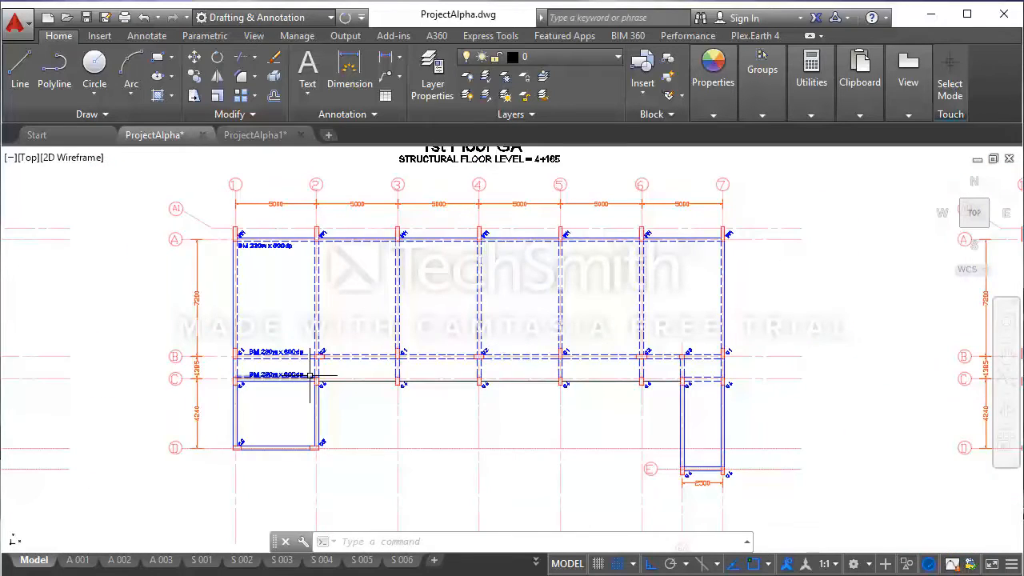
left_click(309, 373)
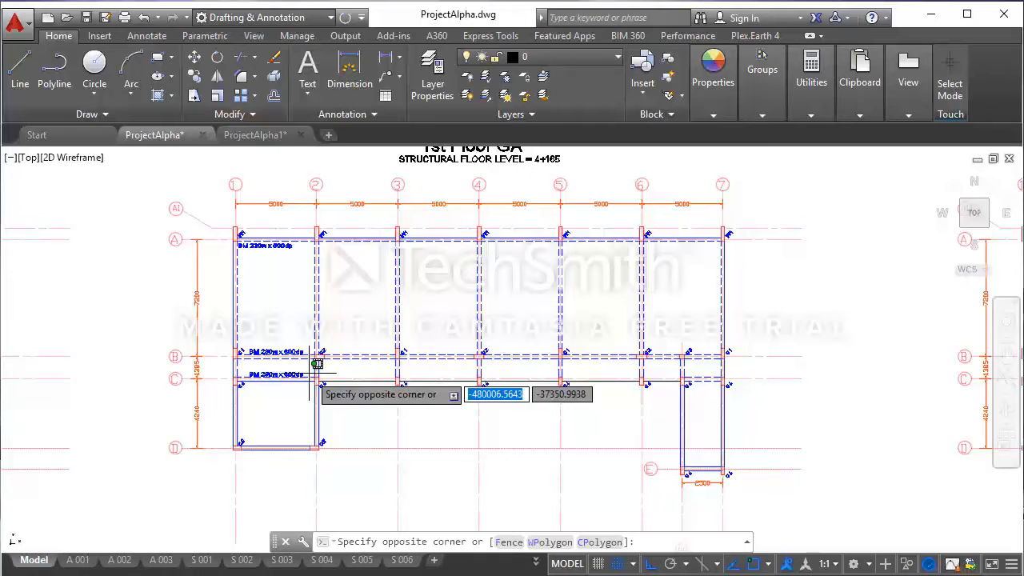
left_click(297, 354)
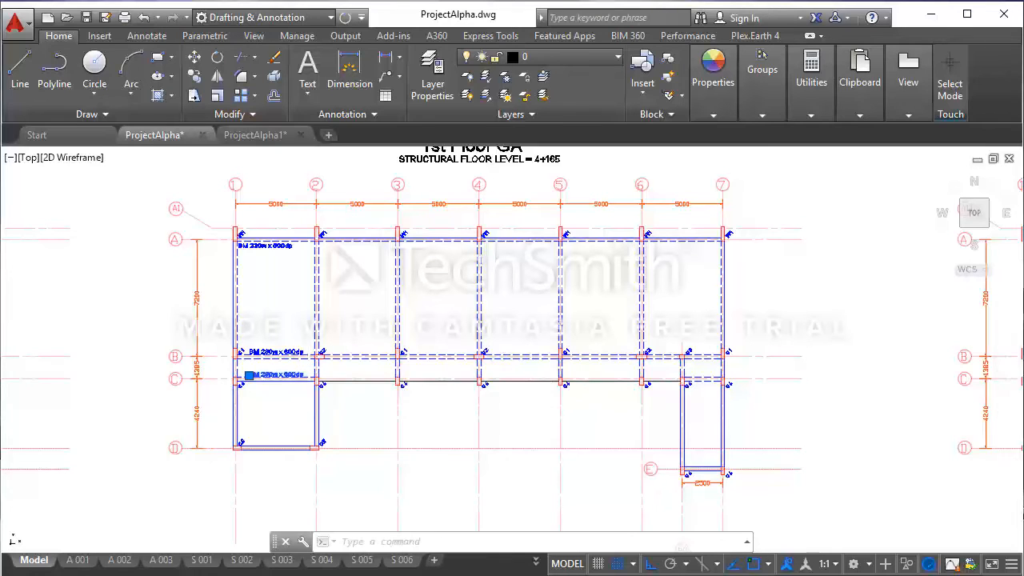
left_click(195, 77)
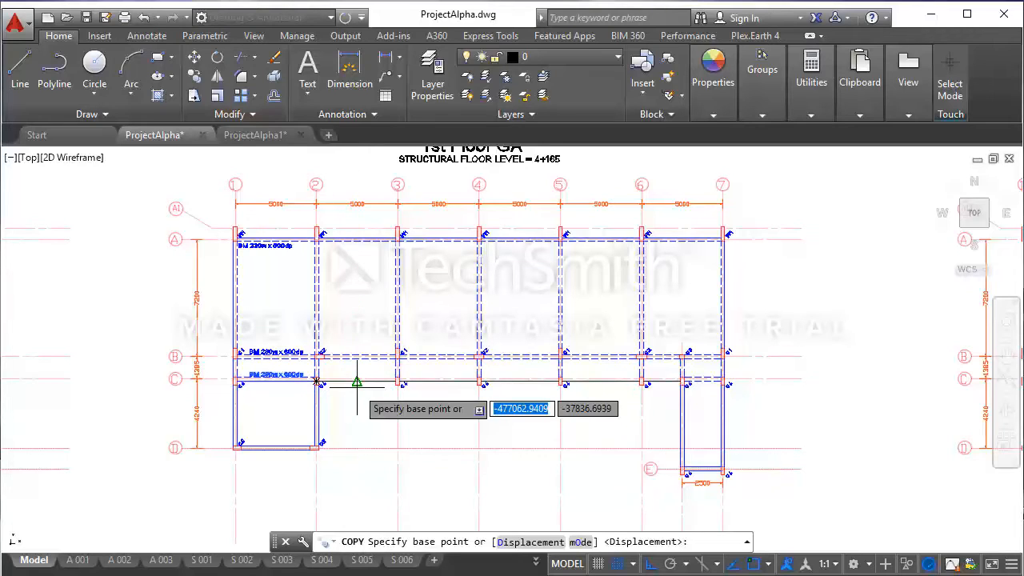
left_click(357, 382)
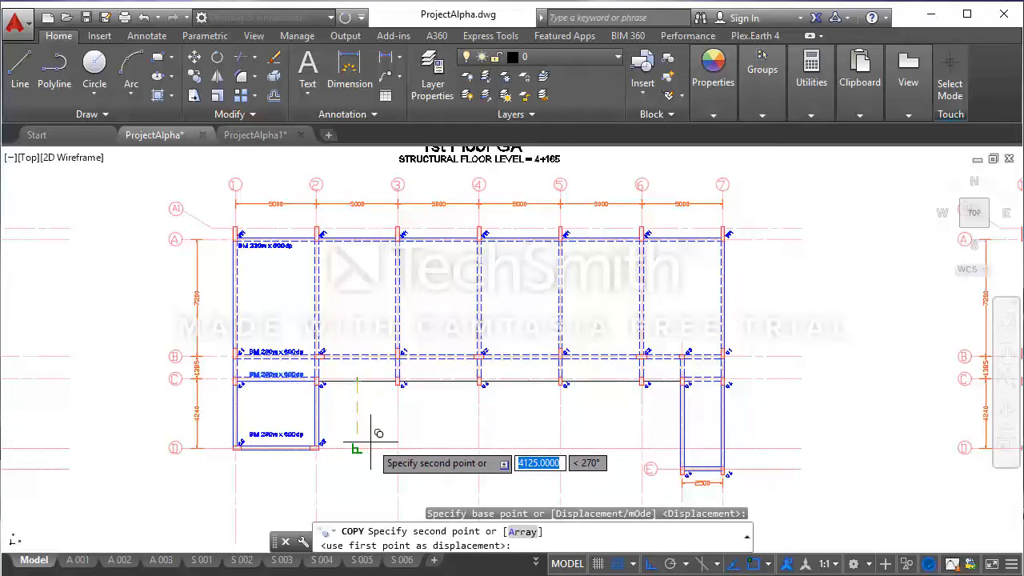
scroll(371, 442, "up", 4)
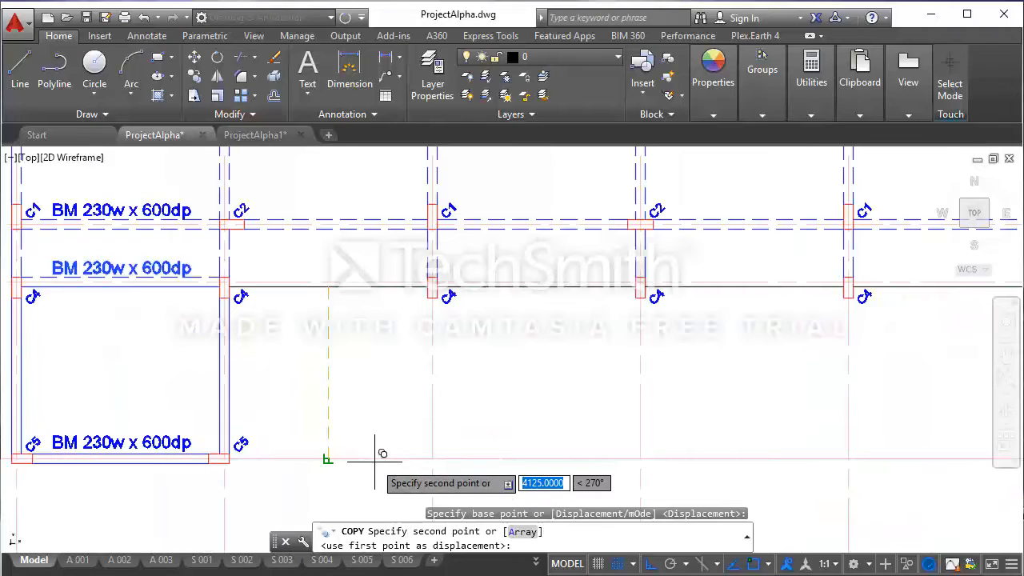
left_click(377, 453)
key("Escape")
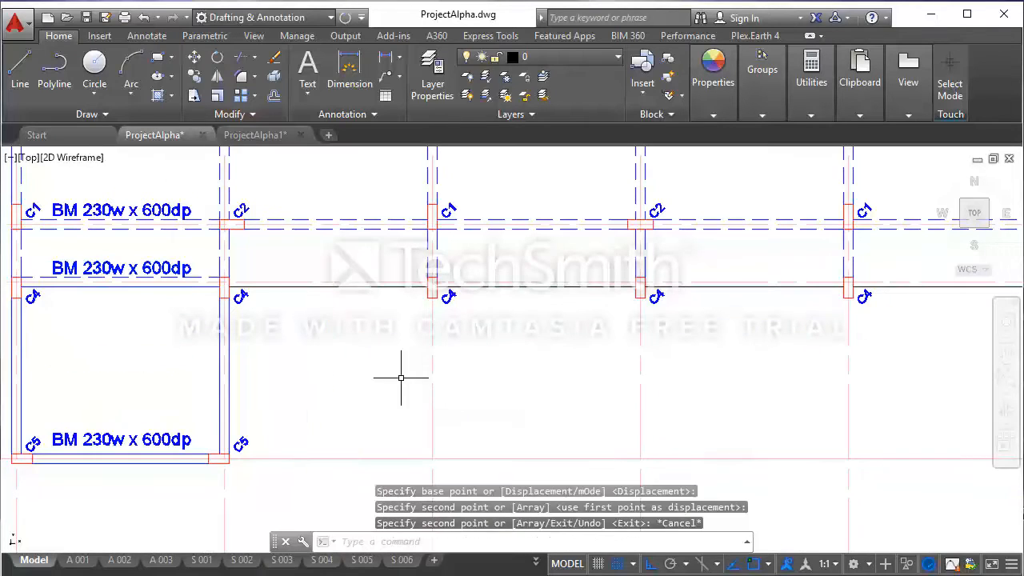
Step: Move the copied label on grid D slightly straight down, closer to the beam between the C5 columns
scroll(339, 382, "down", 2)
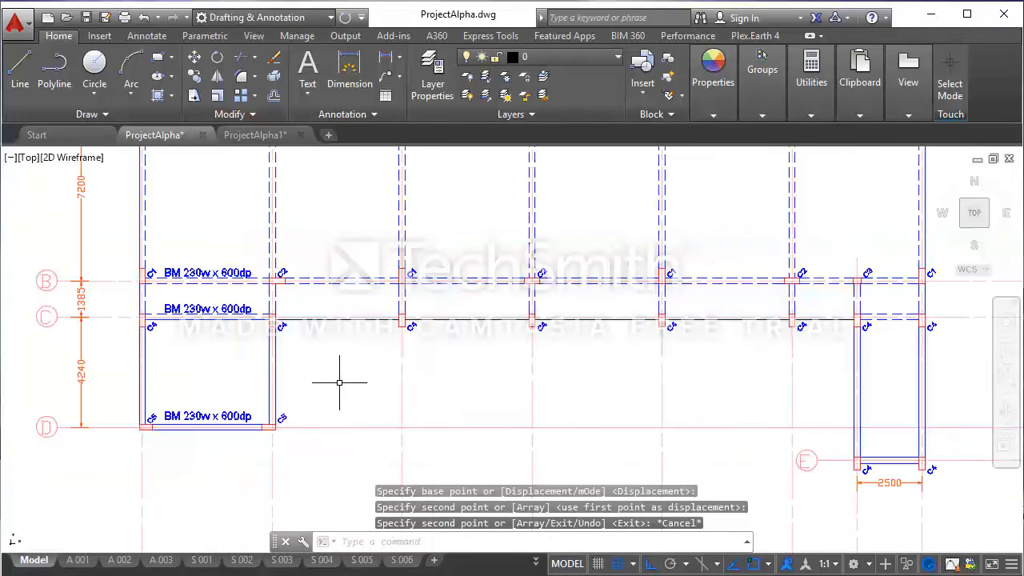
left_click(252, 416)
left_click(229, 417)
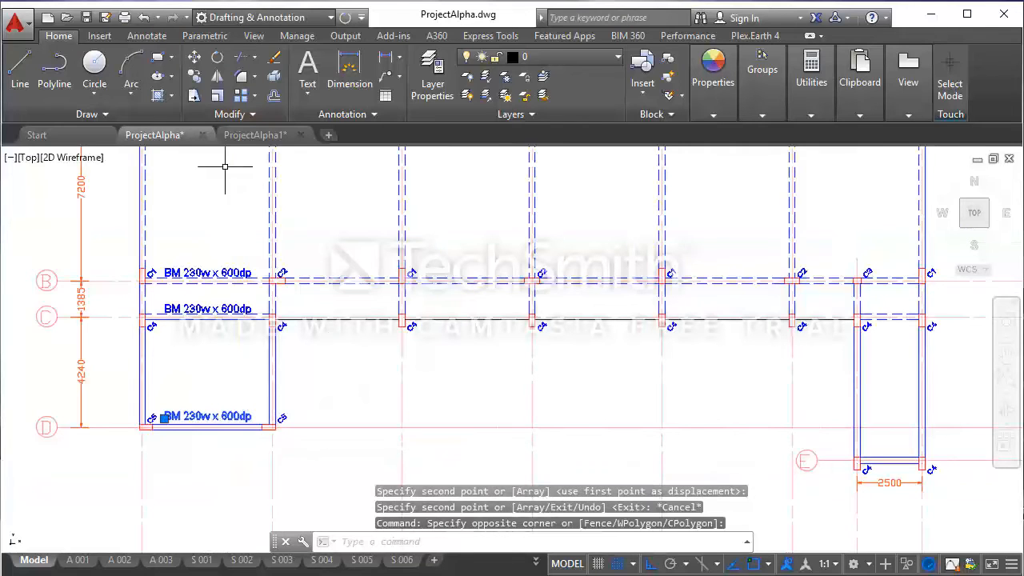
left_click(194, 58)
left_click(350, 335)
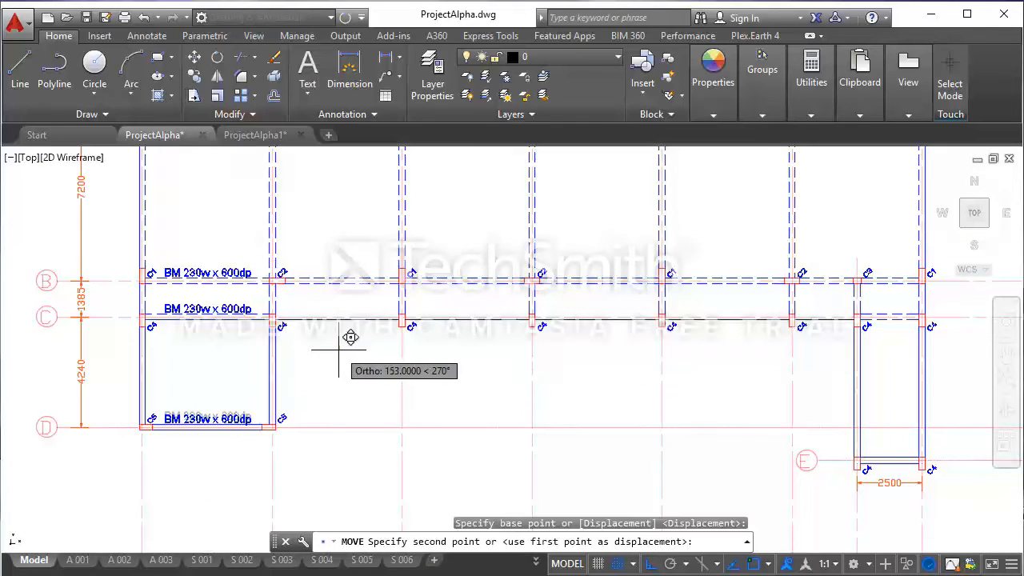
left_click(340, 348)
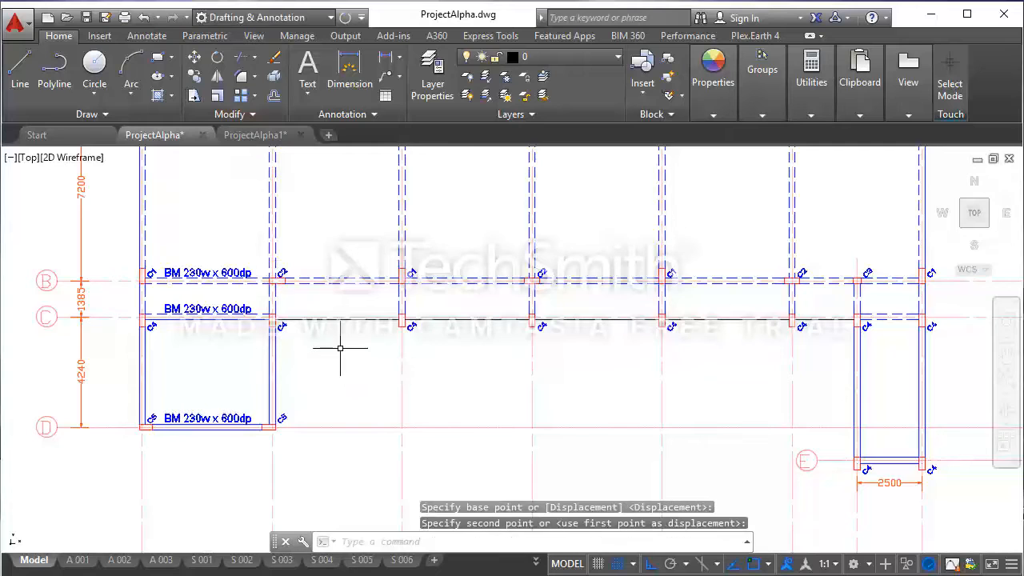
scroll(226, 438, "up", 4)
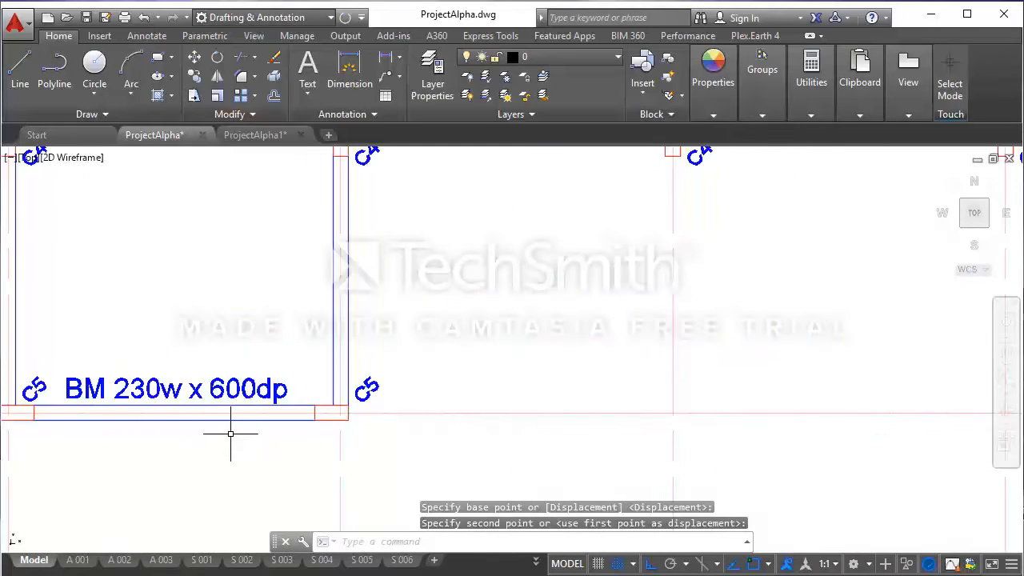
Step: Change the text of the beam label on grid D between grids 1 and 2 to "BM 230w x 450dp"
scroll(231, 435, "down", 5)
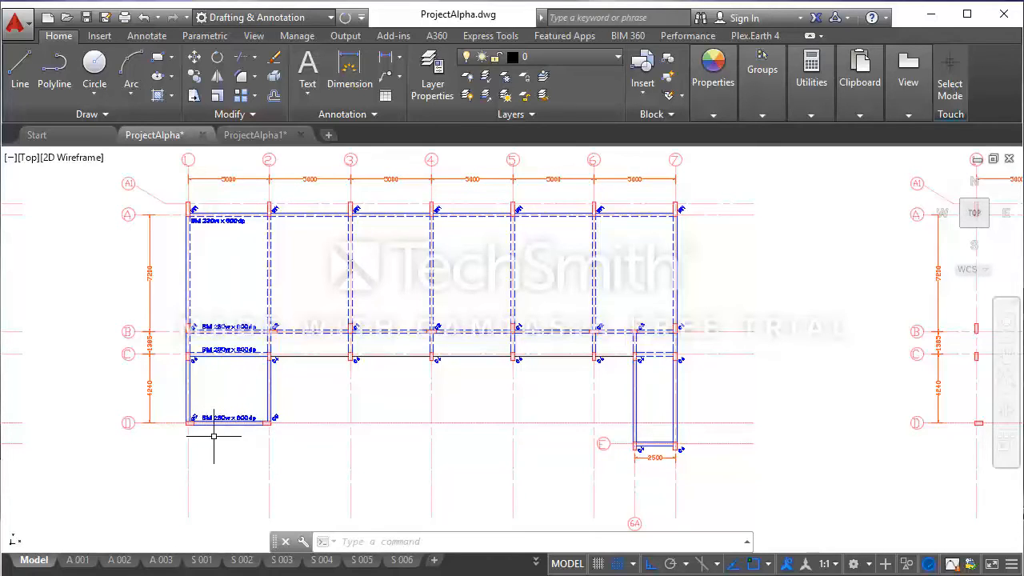
scroll(244, 427, "up", 2)
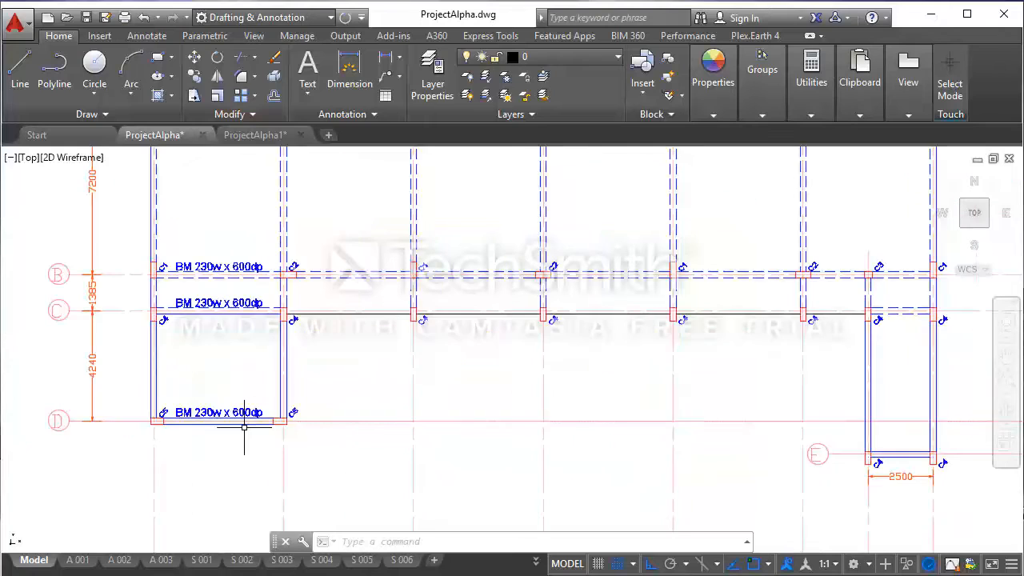
double_click(241, 412)
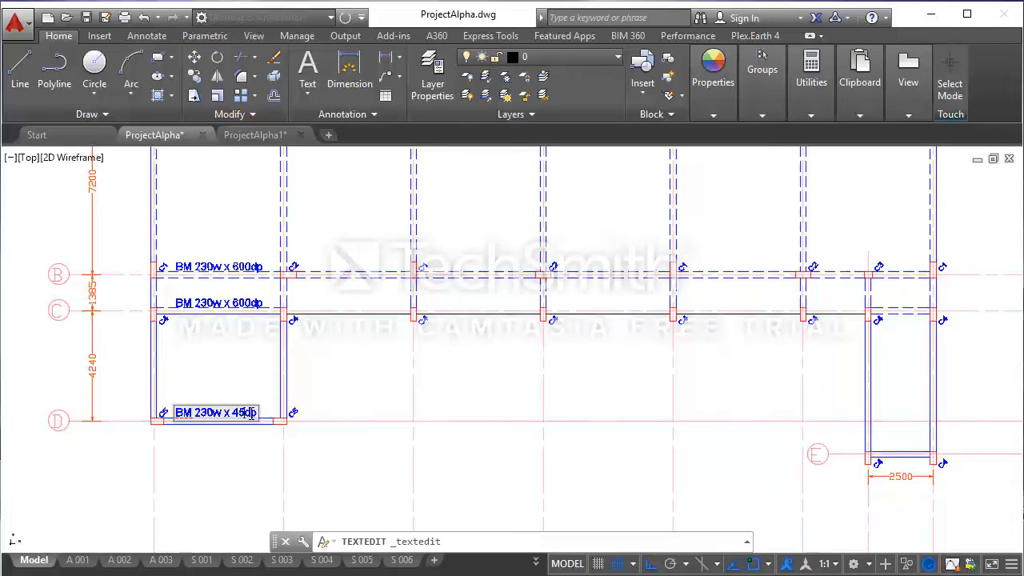
left_click(323, 400)
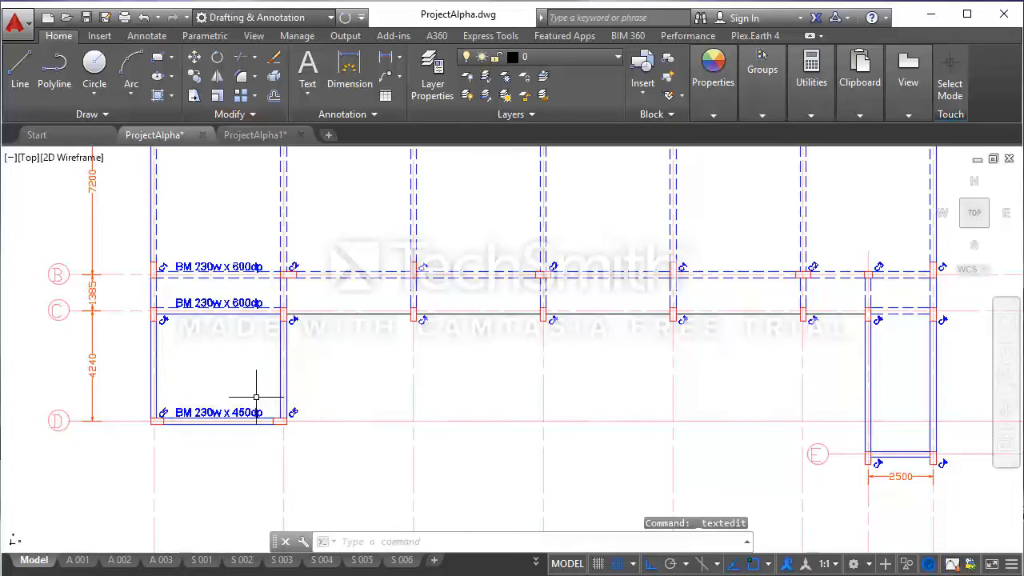
Step: Copy the BM 230w x 450dp label with Ortho off from grid D to just below the grid E beam between grids 6A and 7
scroll(188, 402, "down", 2)
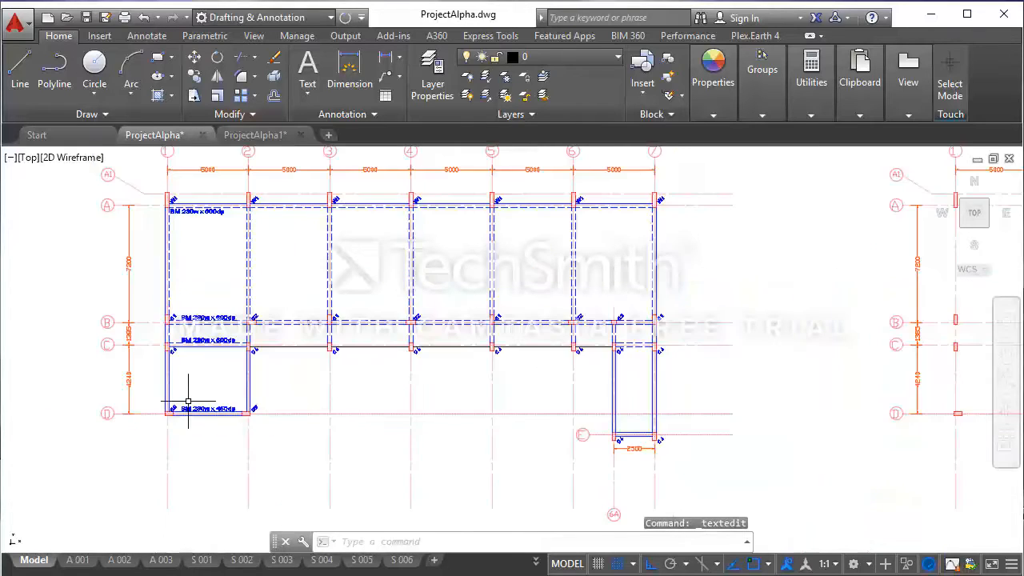
left_click(234, 409)
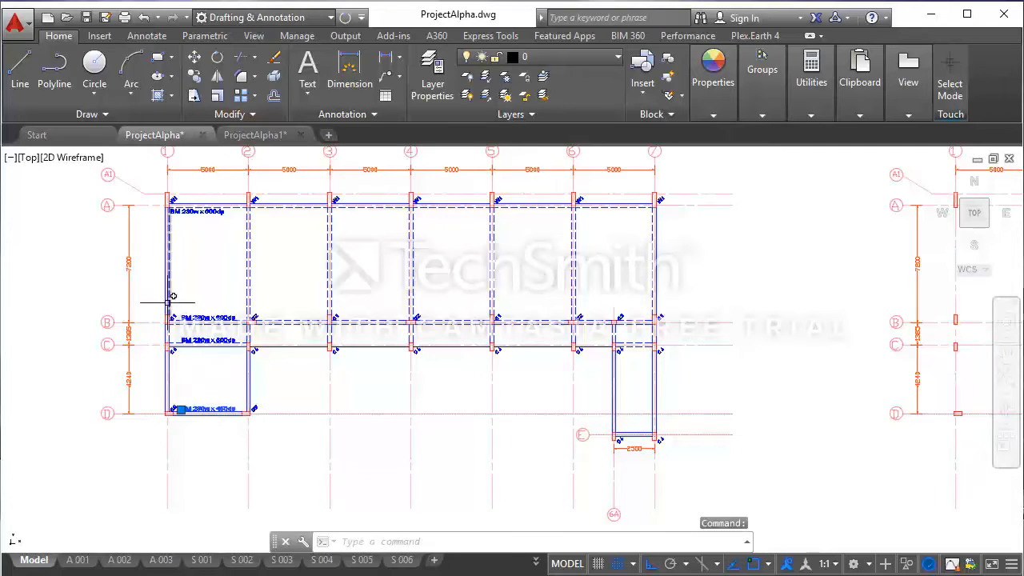
left_click(195, 76)
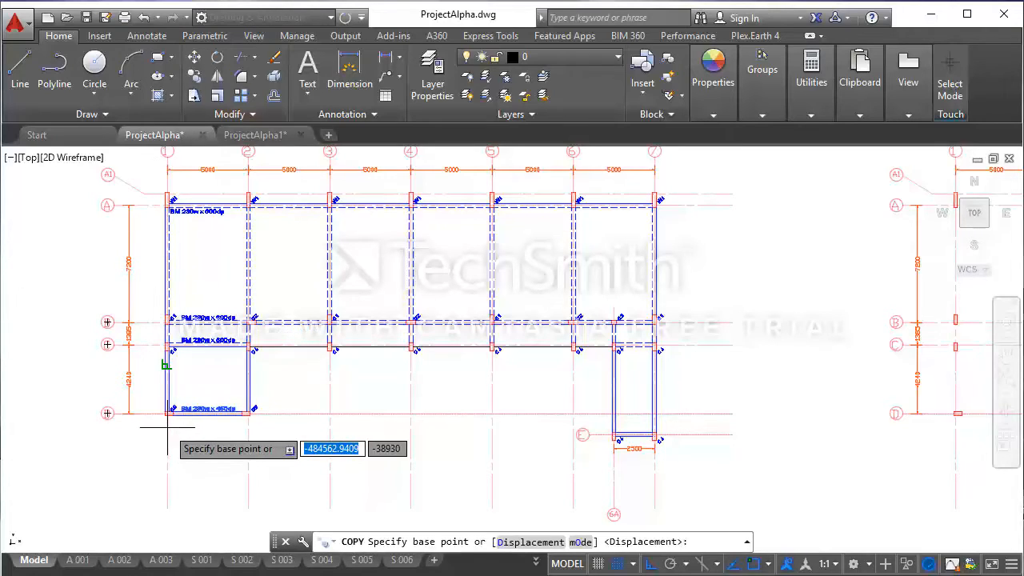
scroll(165, 416, "up", 2)
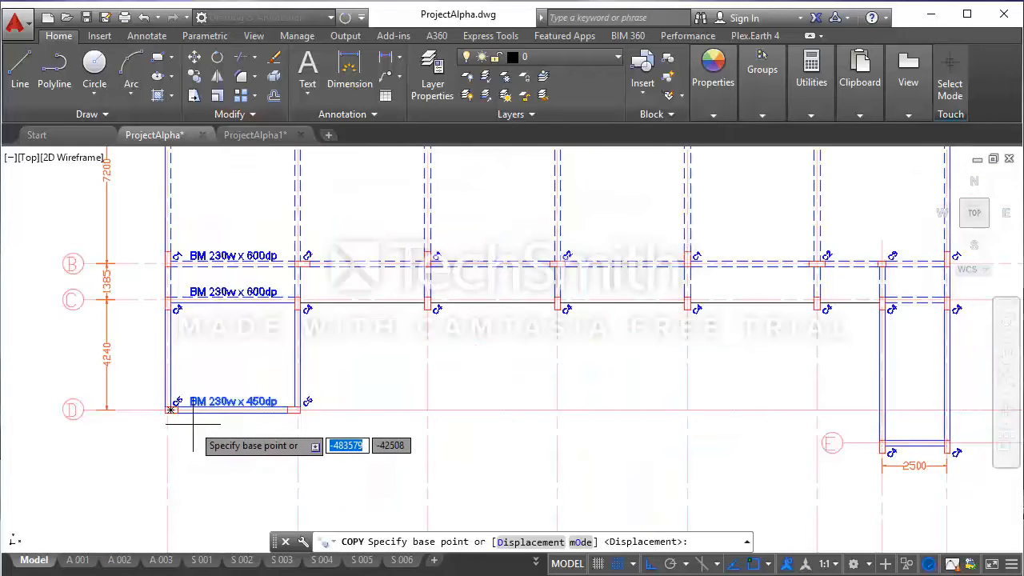
left_click(166, 415)
scroll(220, 417, "down", 5)
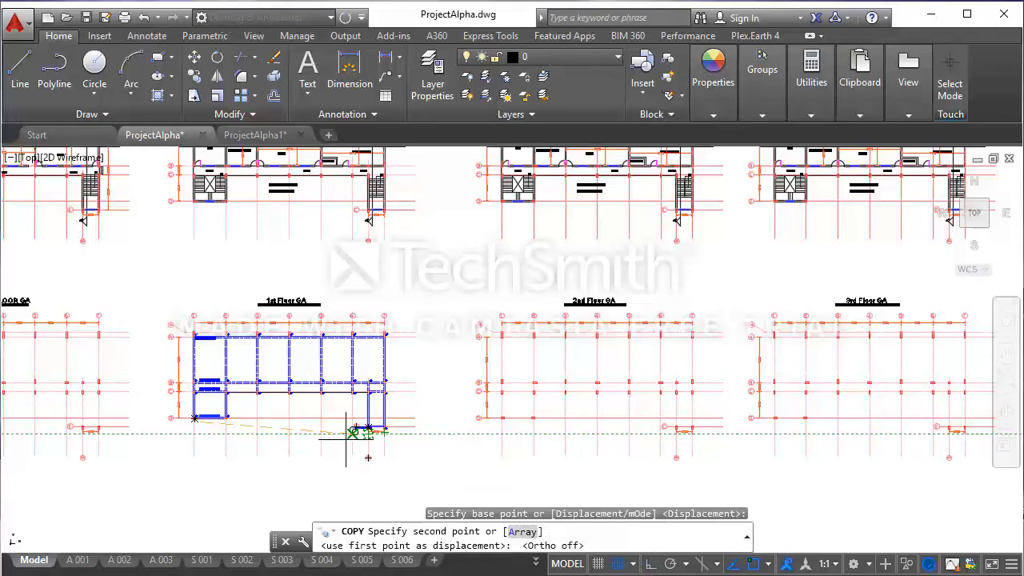
scroll(364, 428, "up", 7)
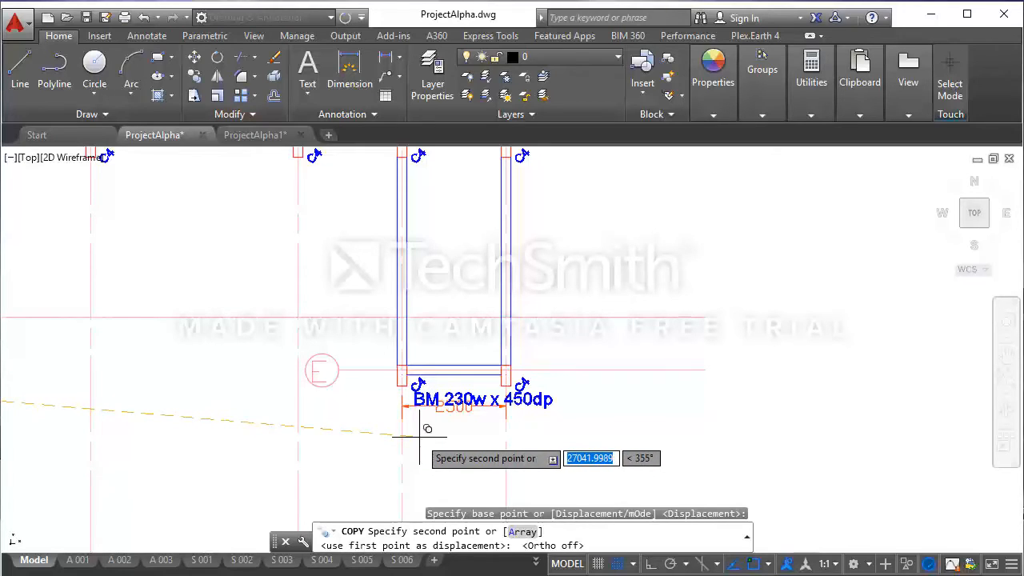
left_click(419, 436)
key("Escape")
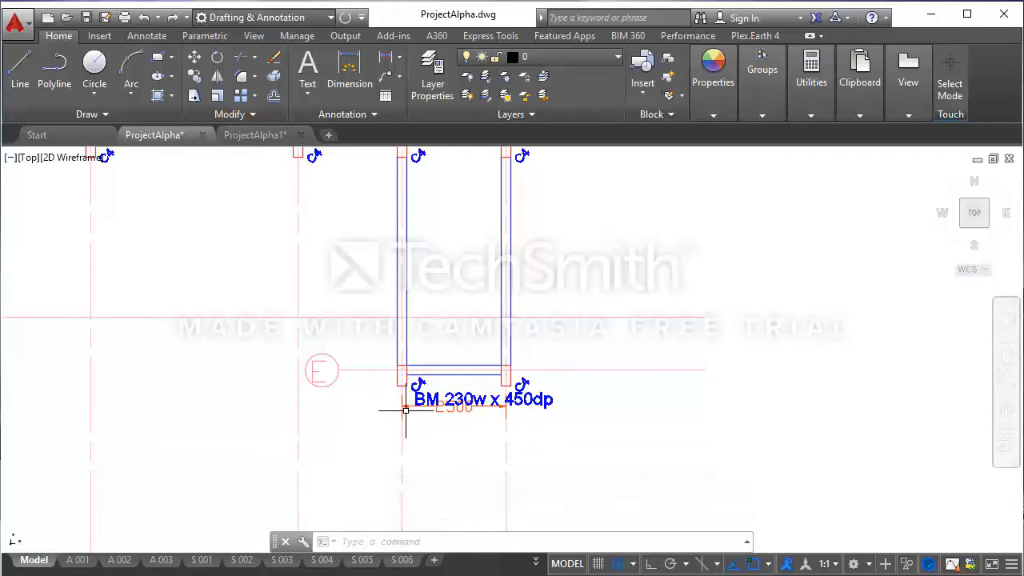
Step: Move the 2500 dimension below the grid E beam straight down with Ortho on, clear of the beam label
left_click(401, 412)
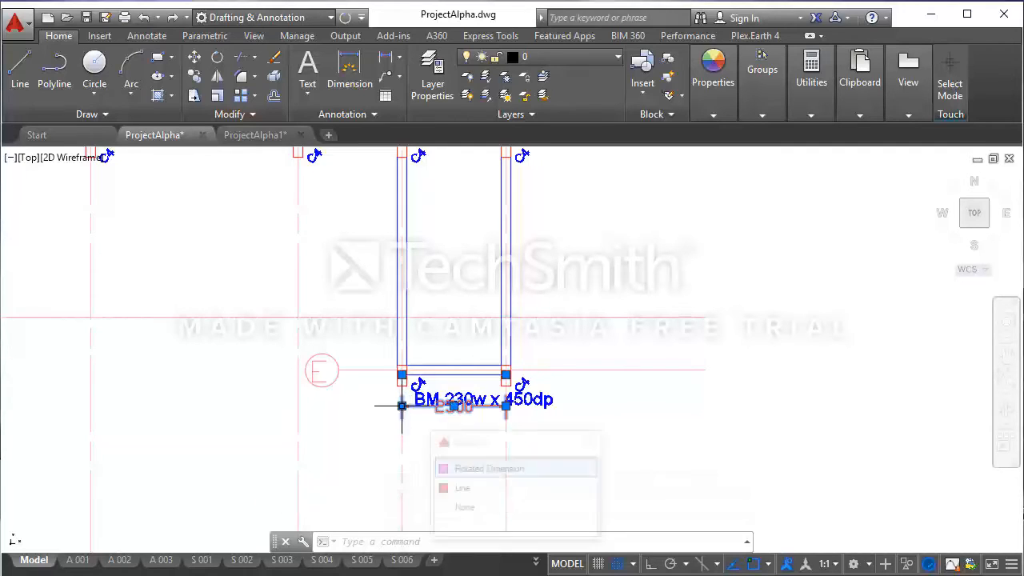
left_click(194, 57)
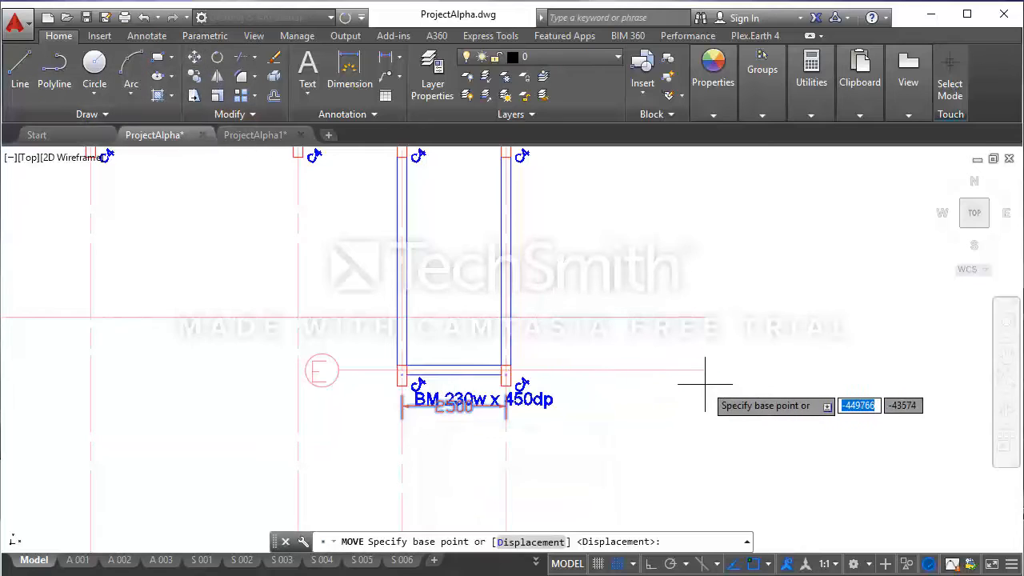
left_click(754, 328)
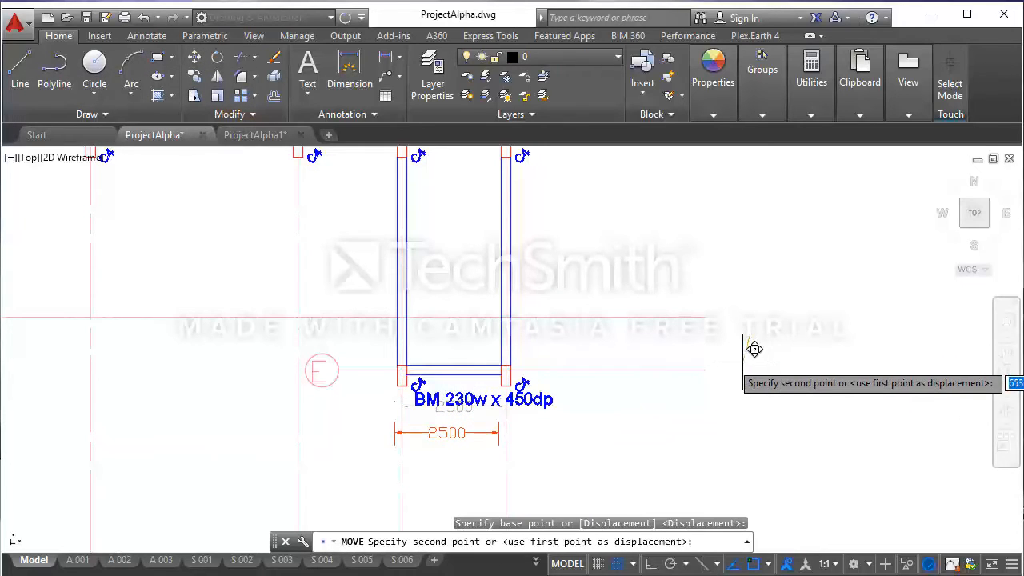
left_click(652, 564)
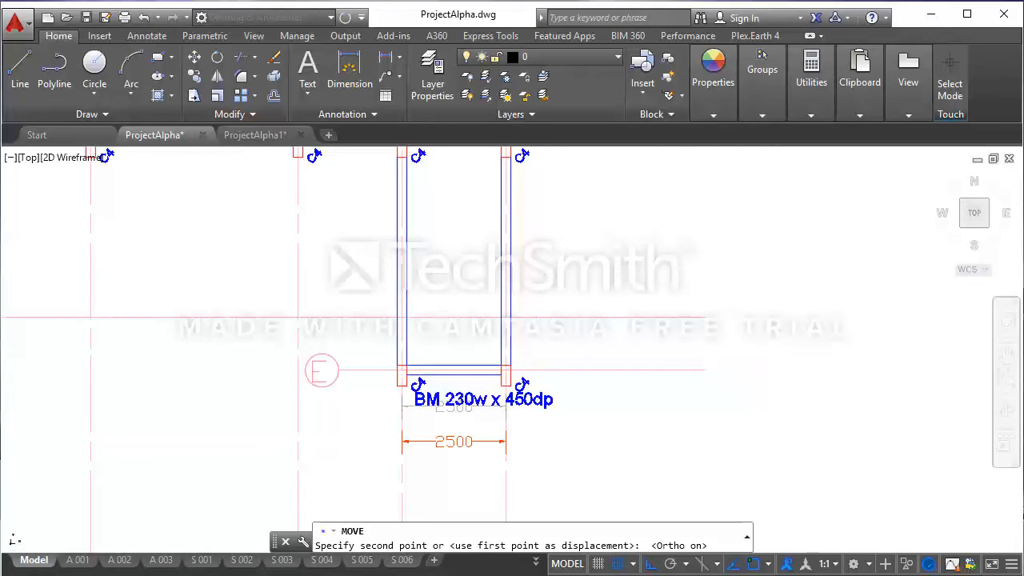
left_click(675, 399)
Step: Move the 2500 dimension between grids 6A and 7 about 370 units straight up, closer to the BM 230w x 450dp label
scroll(525, 431, "down", 2)
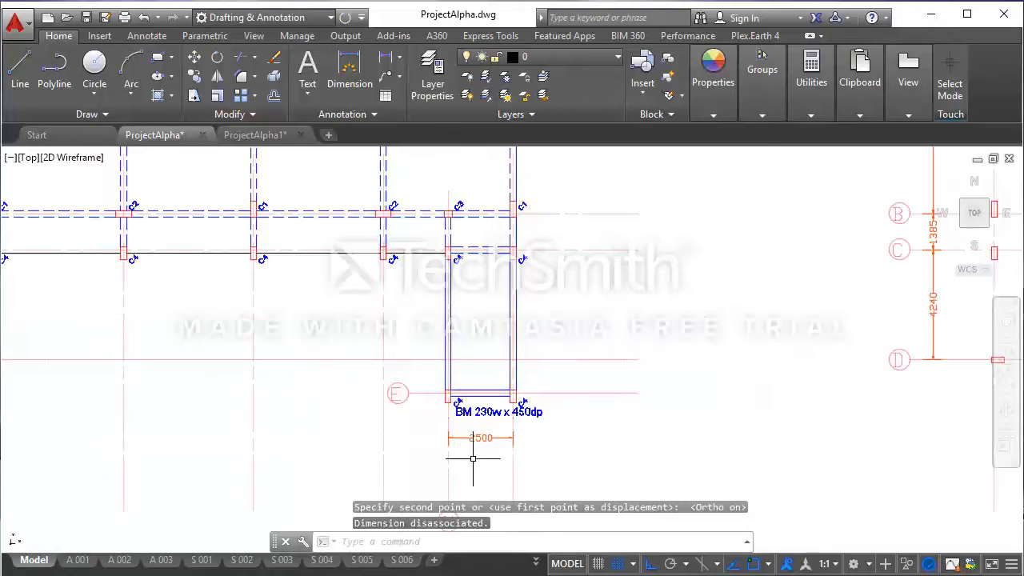
left_click(489, 457)
left_click(476, 431)
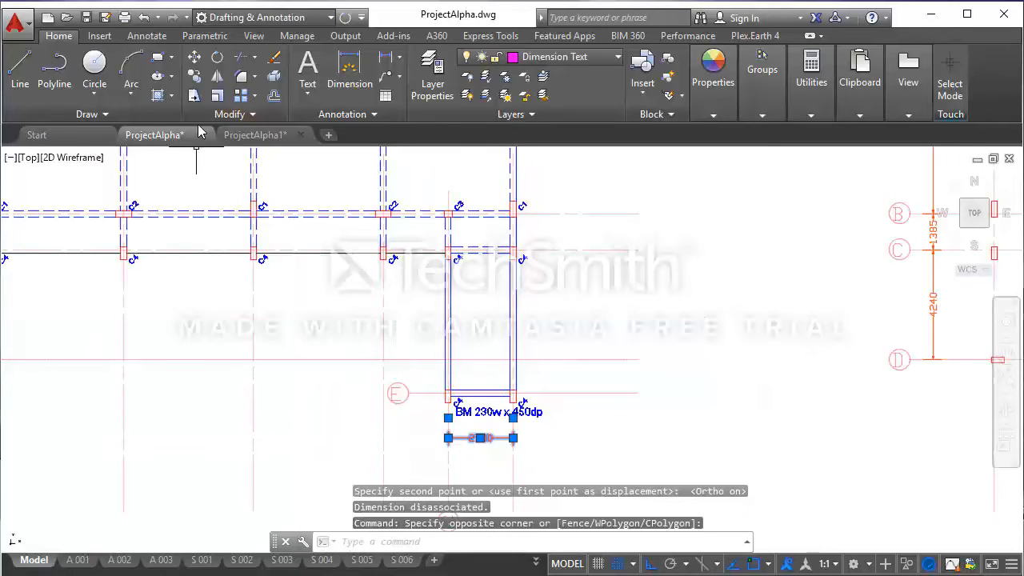
left_click(196, 64)
left_click(589, 457)
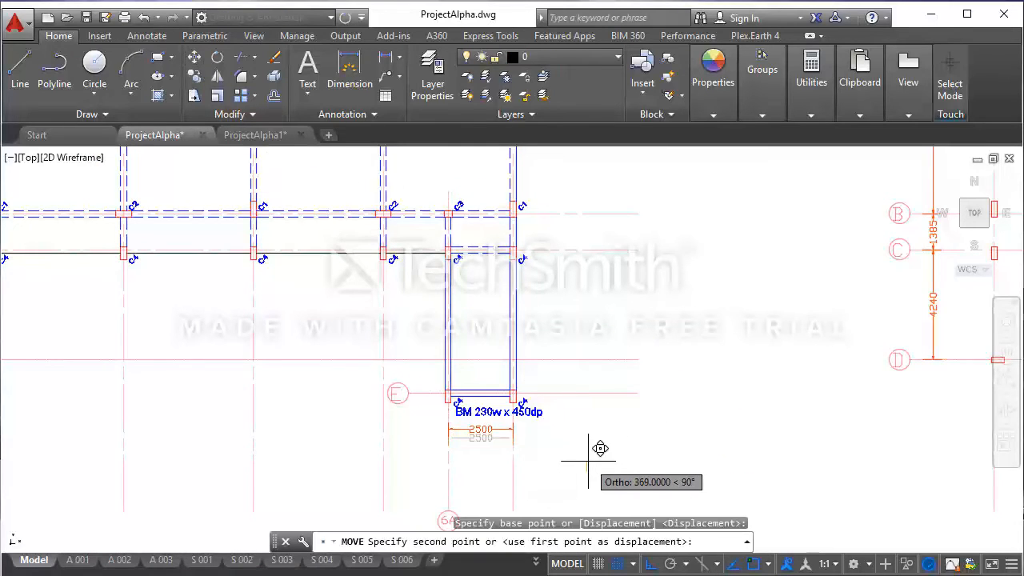
left_click(601, 448)
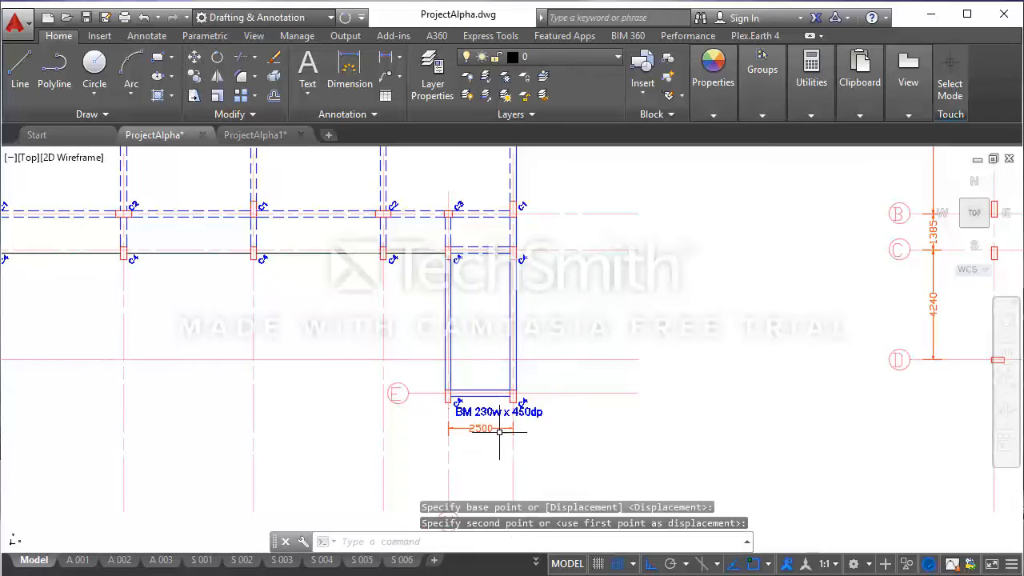
Step: Copy the BM 230w x 600dp label on grid C from the beam end at grid 1 to the matching beam end at grid 6A
scroll(494, 427, "down", 4)
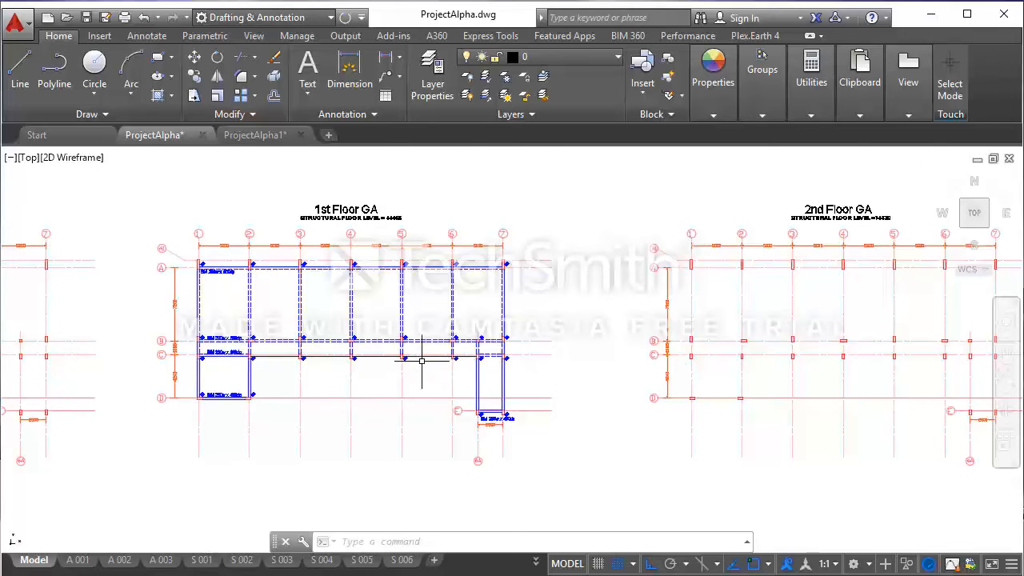
scroll(425, 360, "up", 2)
scroll(425, 360, "down", 2)
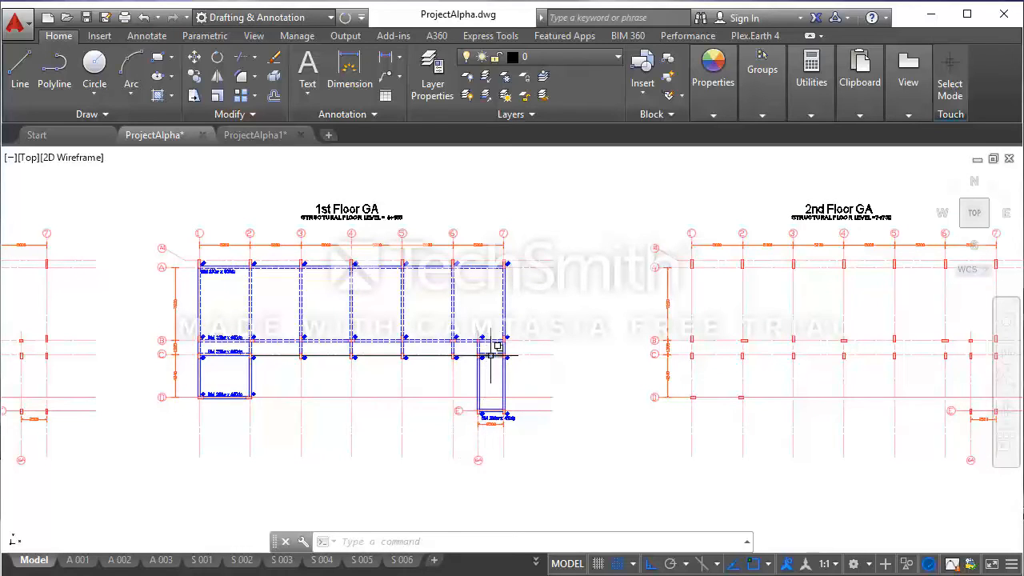
scroll(229, 341, "up", 2)
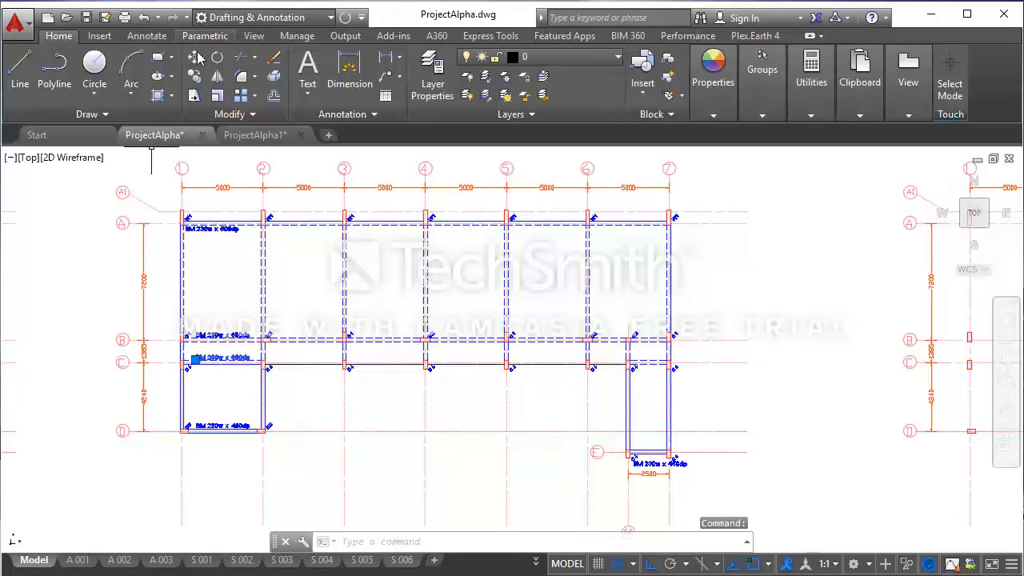
left_click(194, 76)
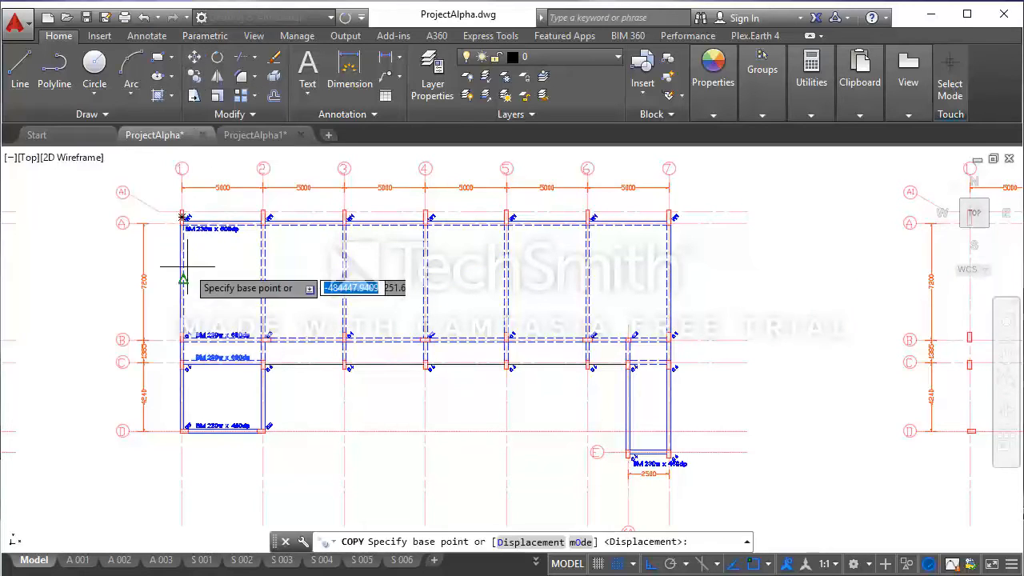
scroll(192, 352, "up", 4)
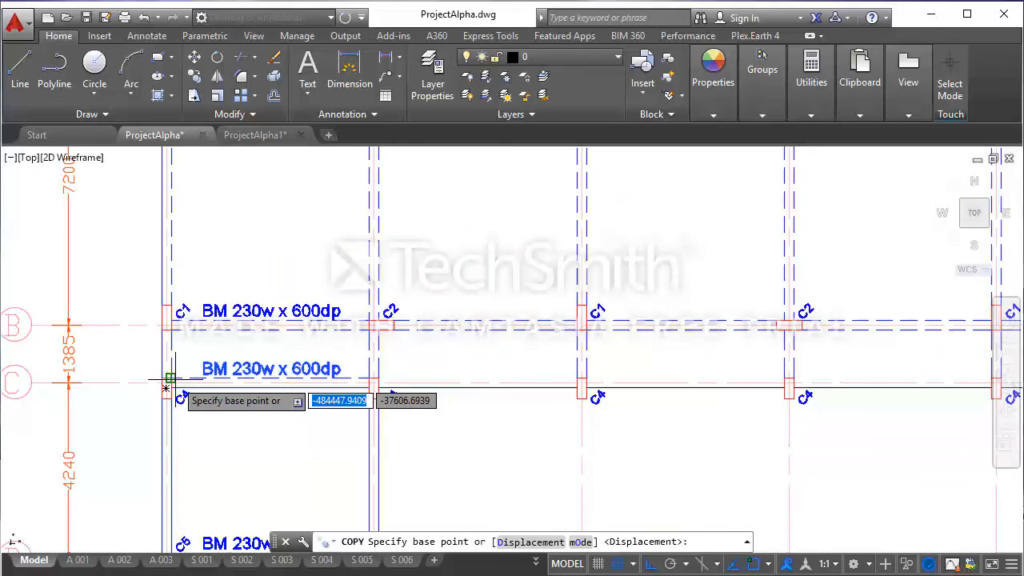
left_click(170, 381)
scroll(170, 381, "down", 2)
scroll(170, 384, "down", 2)
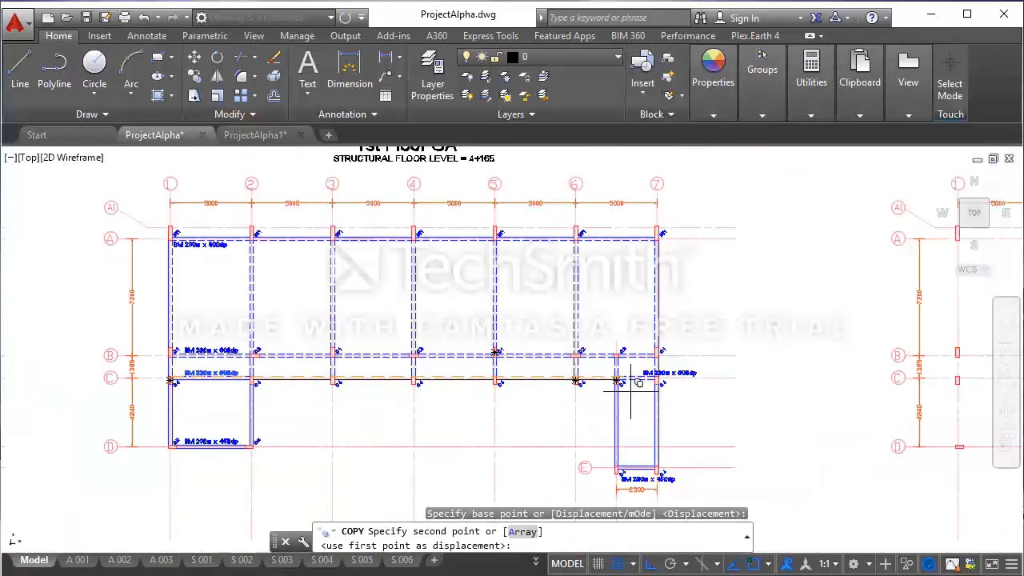
scroll(596, 368, "up", 3)
left_click(596, 355)
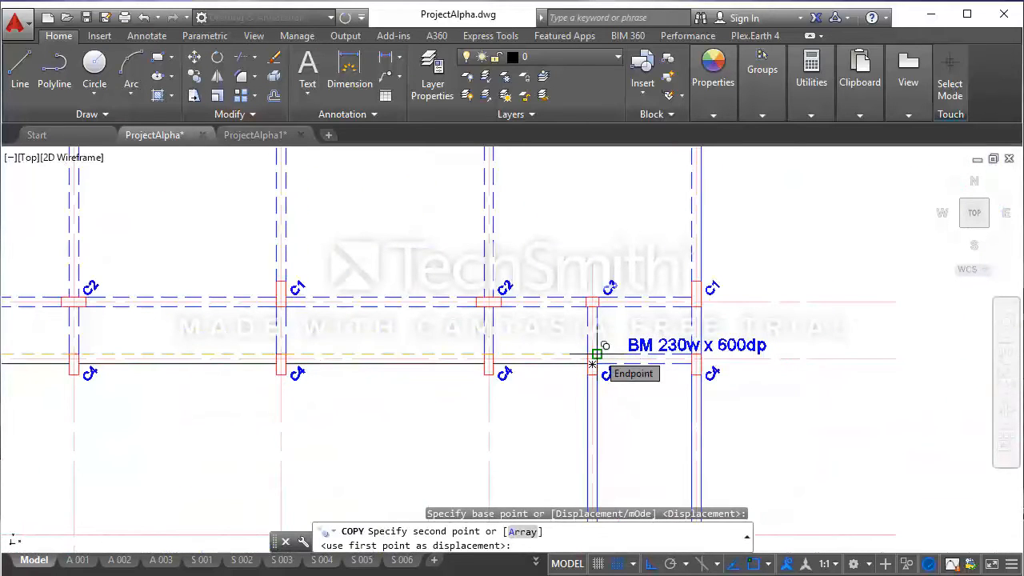
key("Escape")
Step: Move the copied BM 230w x 600dp label between grids 6A and 7 about 600 units straight left
left_click(773, 347)
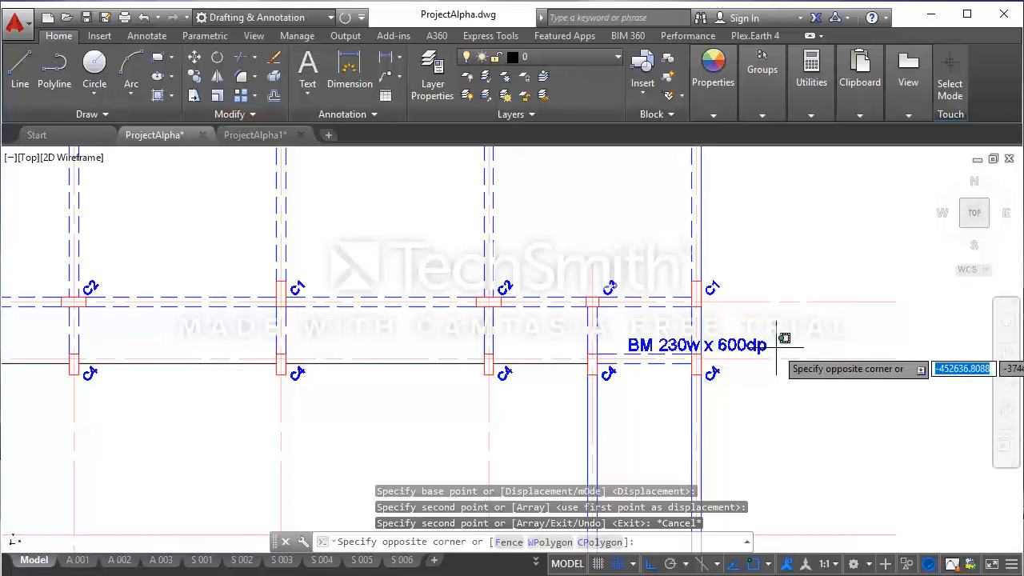
left_click(760, 328)
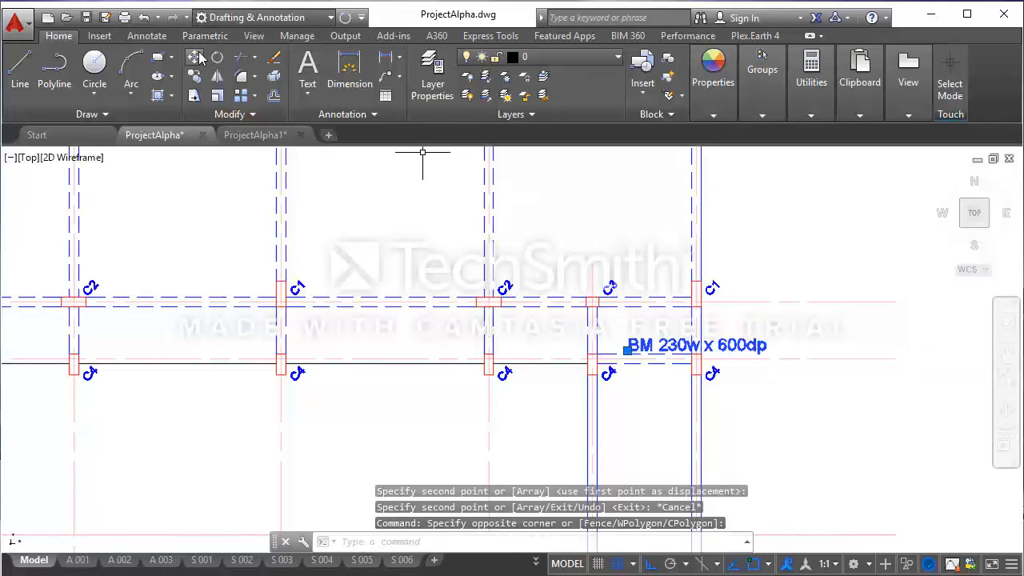
left_click(194, 56)
left_click(884, 400)
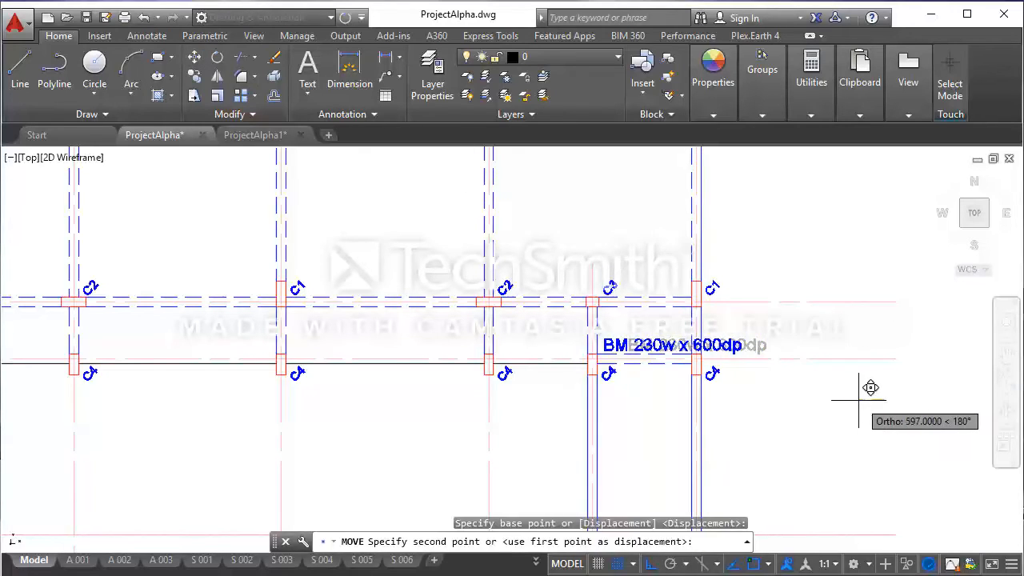
left_click(869, 386)
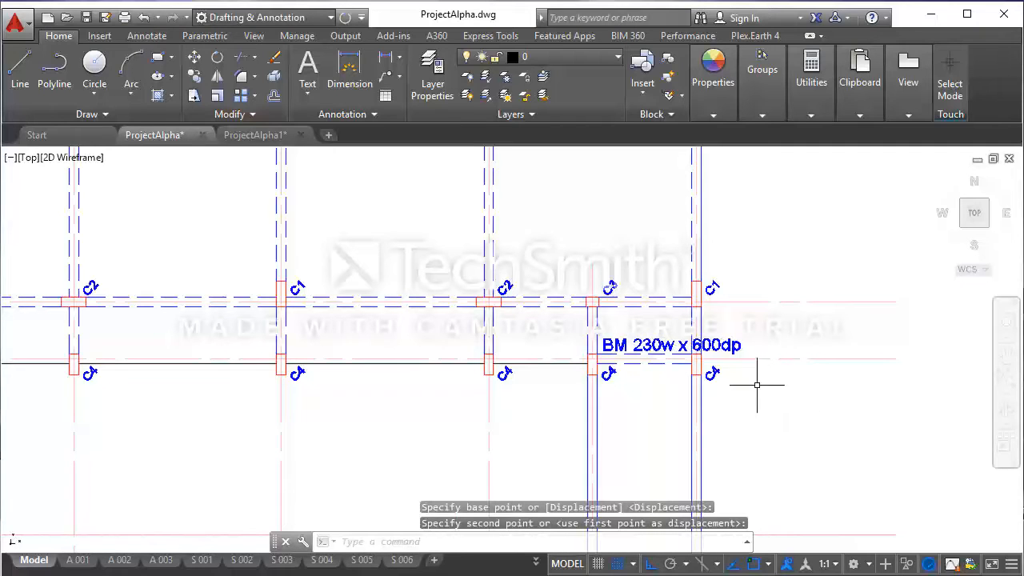
Step: Copy the BM 230w x 600dp label on grid A about 8630 units straight left, into the empty area outside grid 1
scroll(735, 379, "down", 1)
scroll(720, 377, "down", 2)
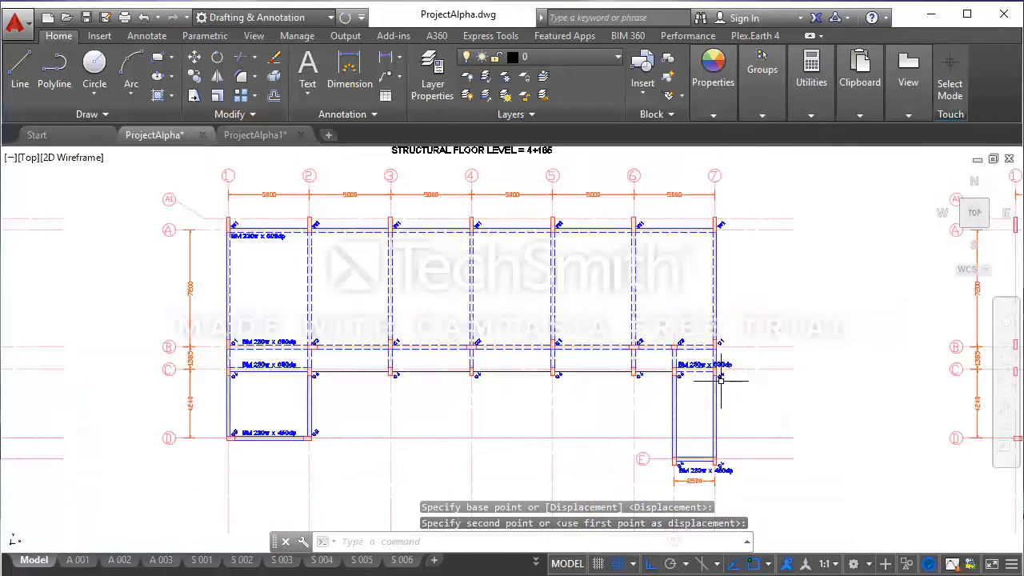
scroll(722, 408, "down", 1)
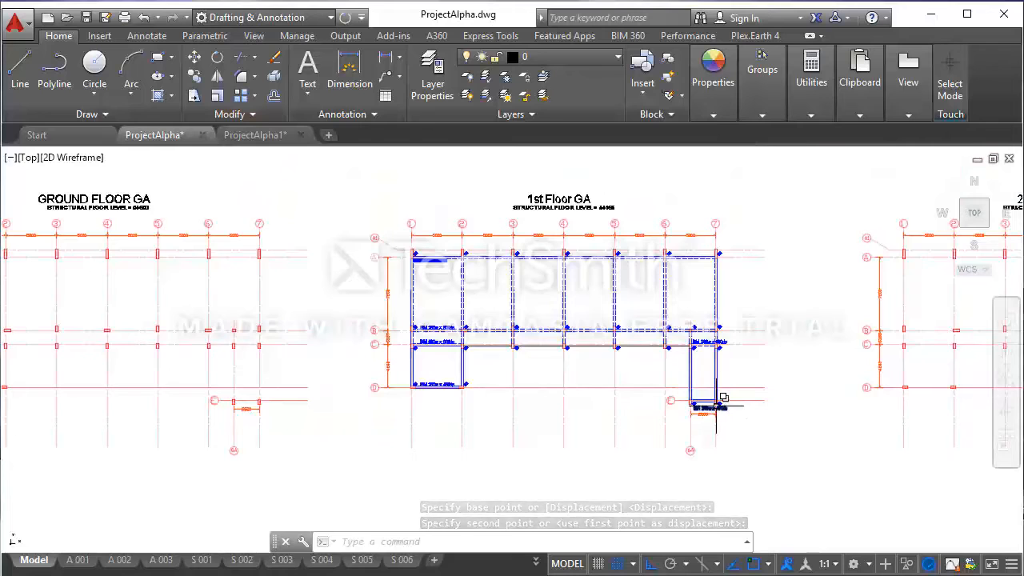
mouse_move(694, 400)
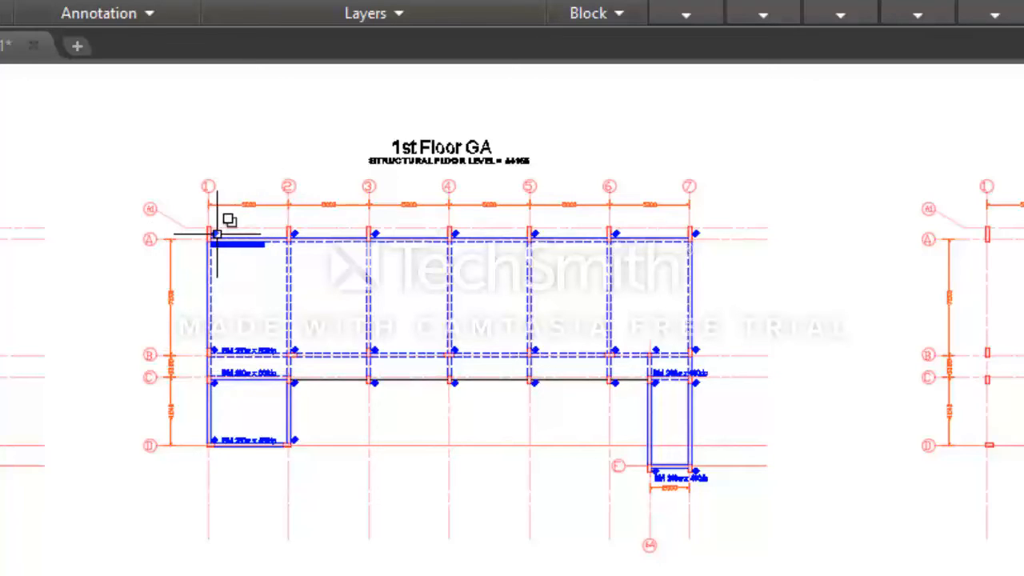
mouse_move(216, 233)
scroll(228, 255, "up", 2)
scroll(224, 256, "up", 2)
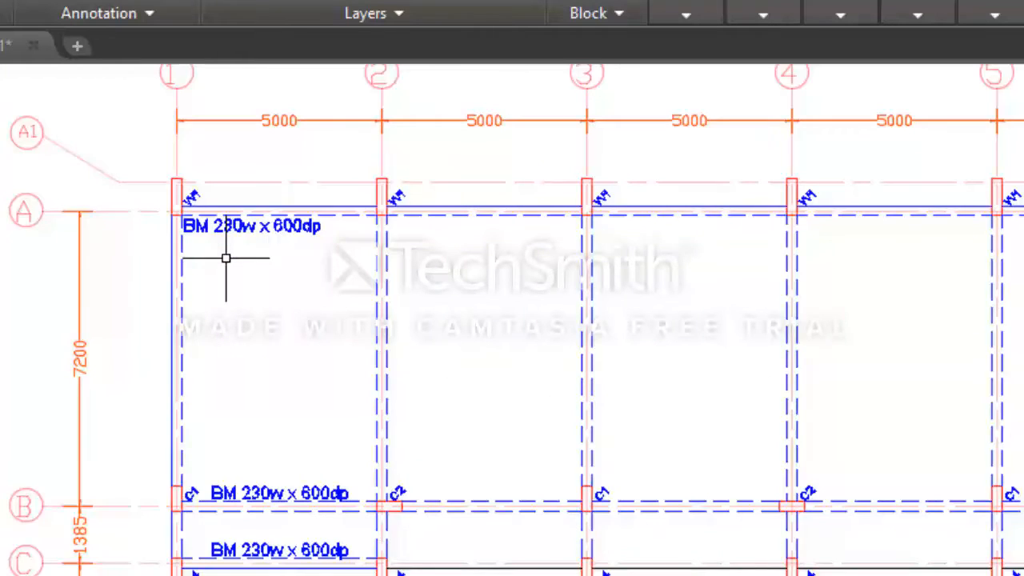
scroll(224, 259, "down", 2)
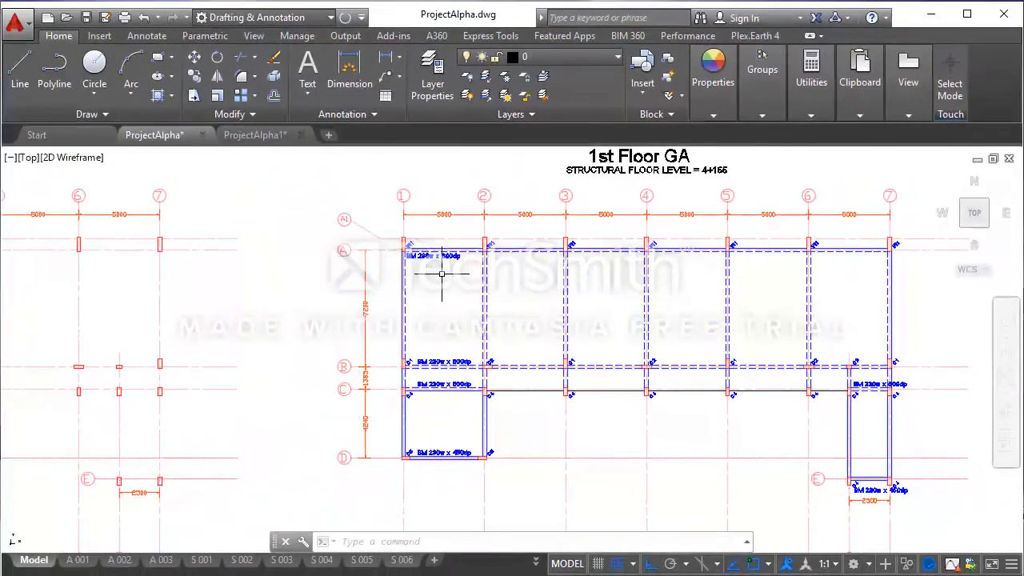
left_click(443, 270)
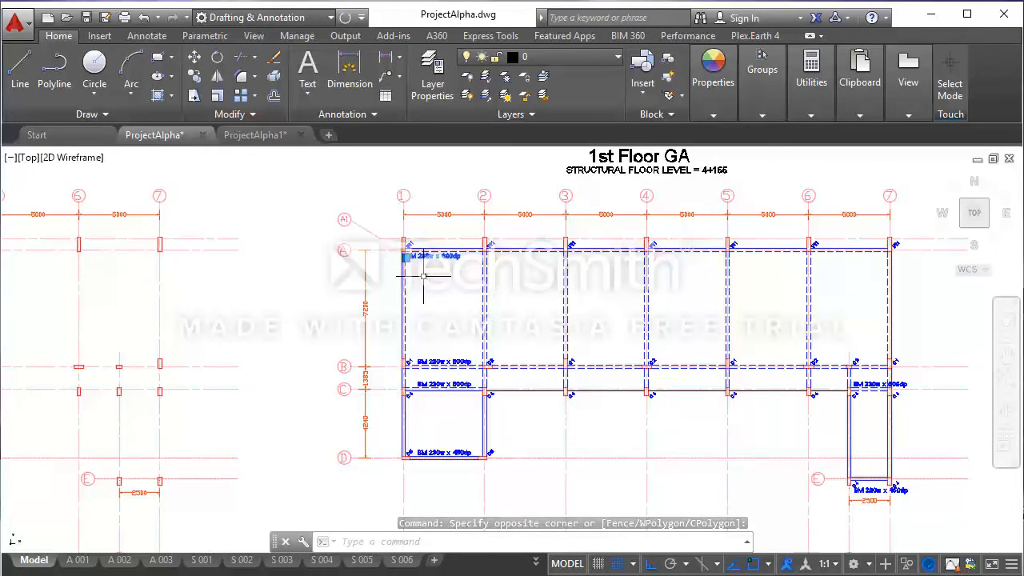
left_click(195, 76)
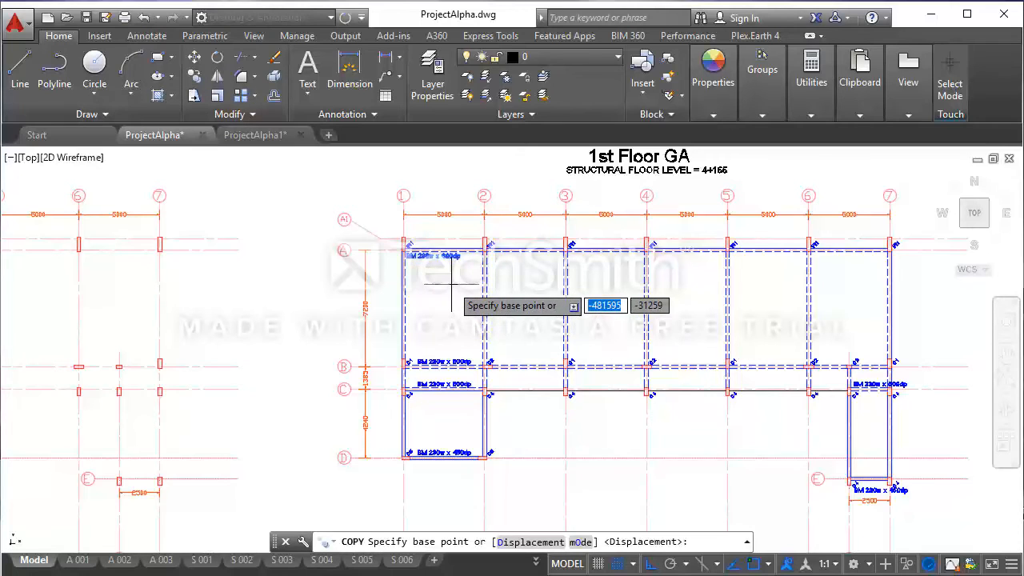
left_click(452, 284)
left_click(311, 290)
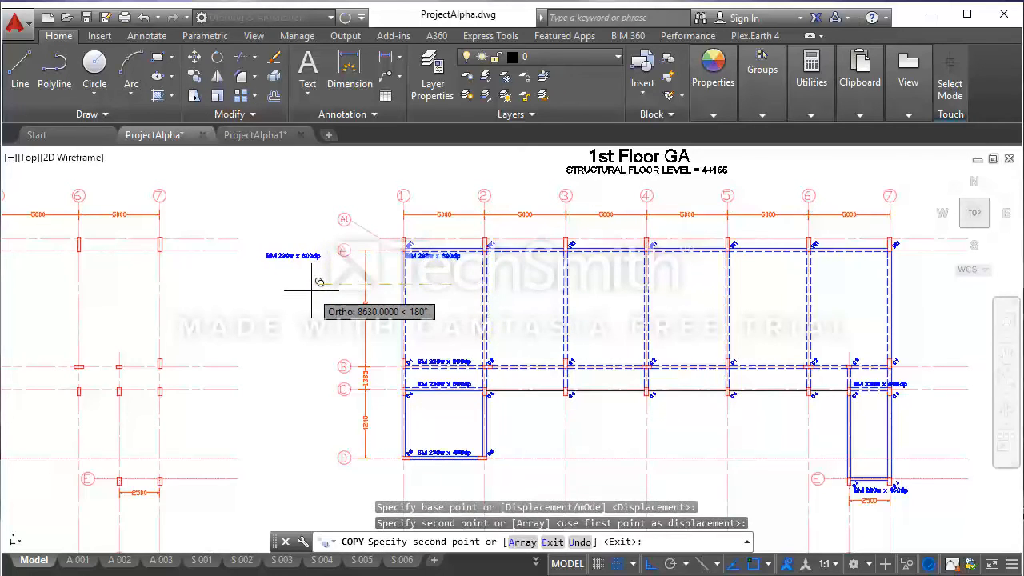
key("Escape")
Step: Try a text rotation of 90 degrees on the copied label outside grid 1, and settle on a rotation of 270
left_click(316, 274)
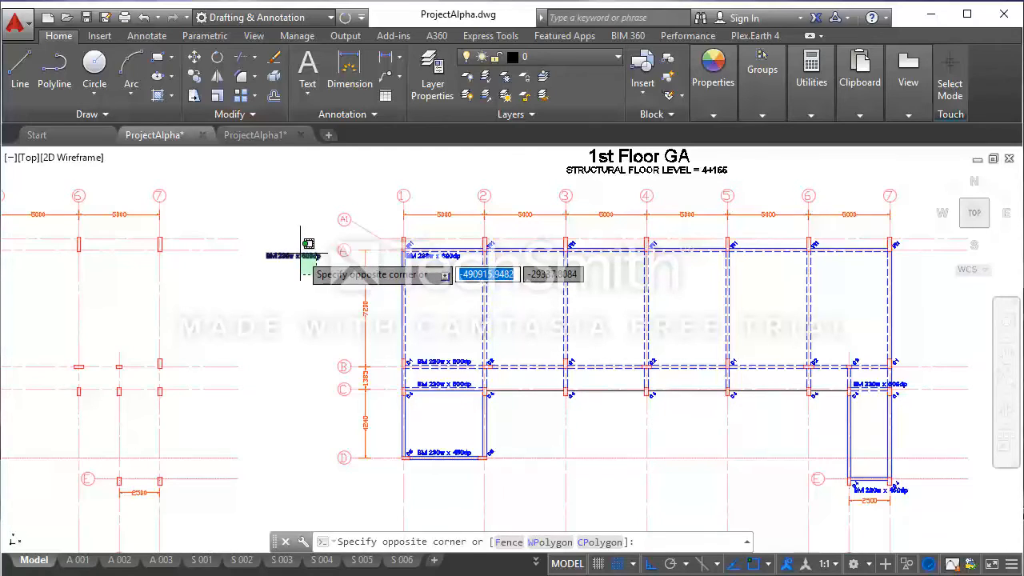
left_click(301, 252)
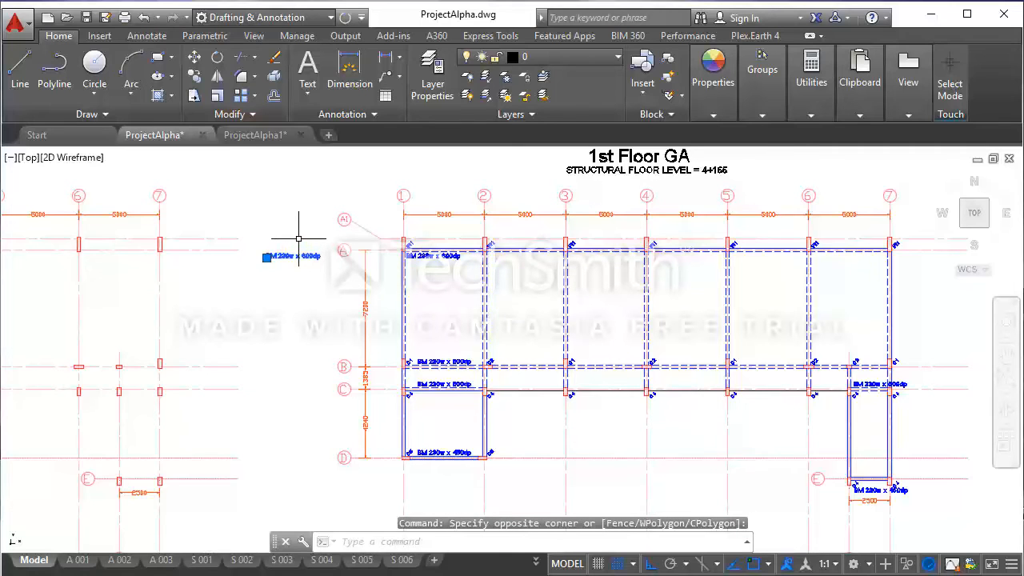
right_click(299, 164)
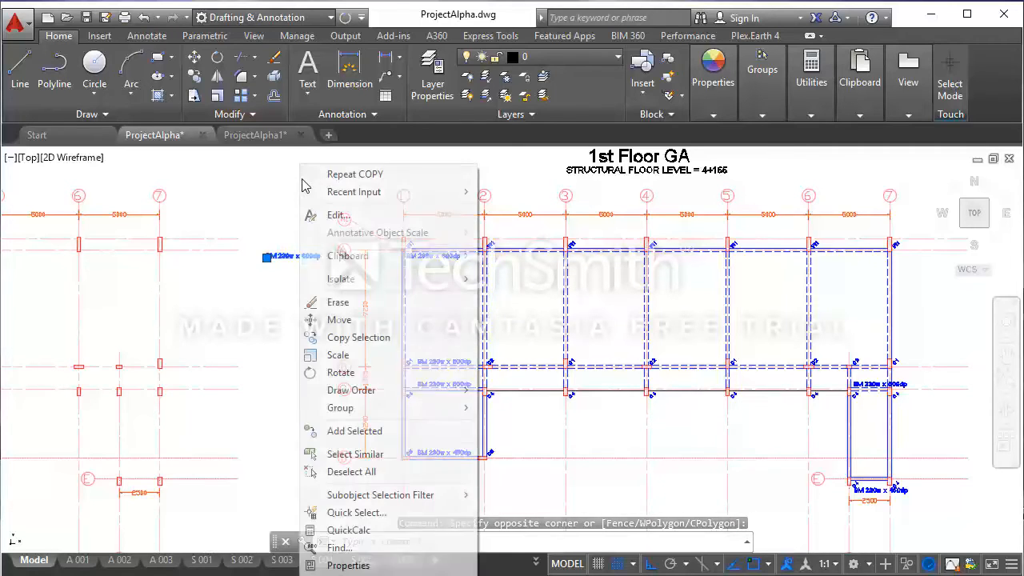
left_click(349, 565)
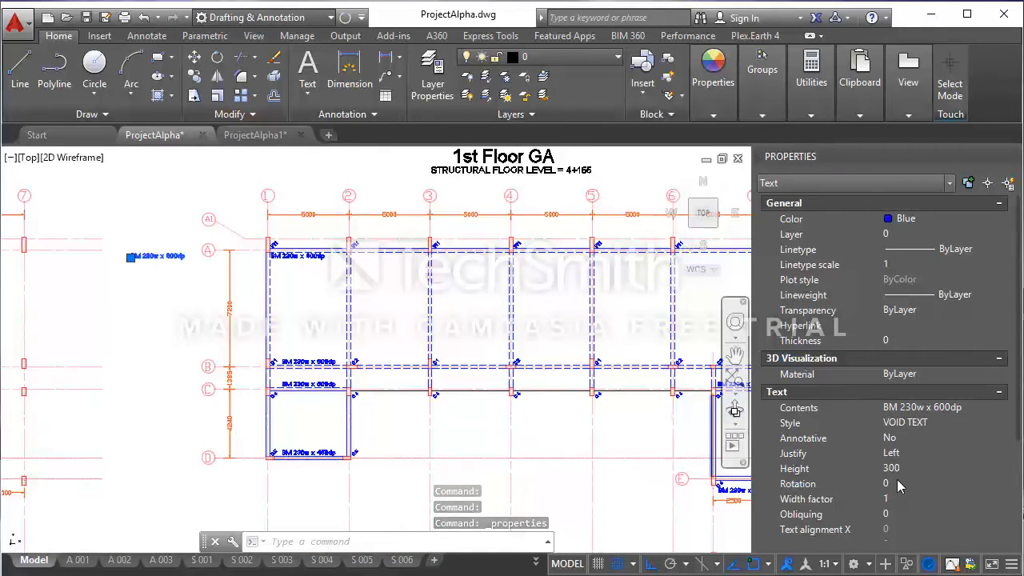
left_click(886, 483)
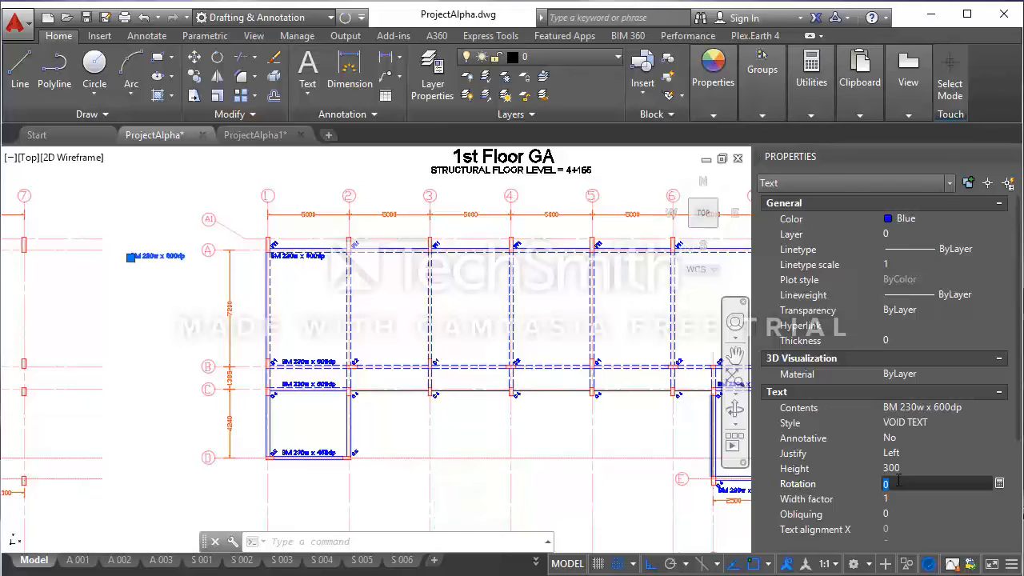
type("90")
key("Tab")
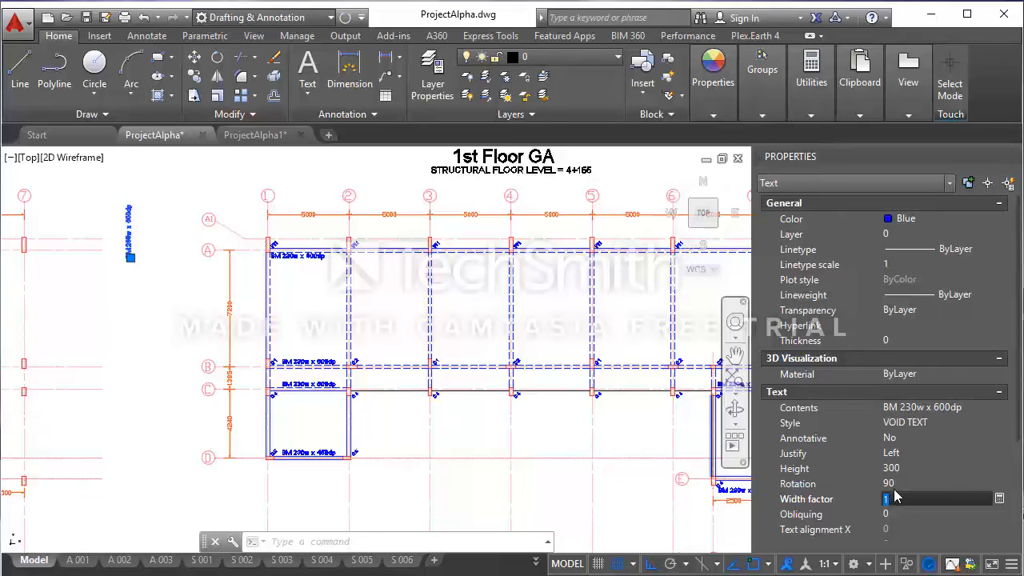
left_click(895, 485)
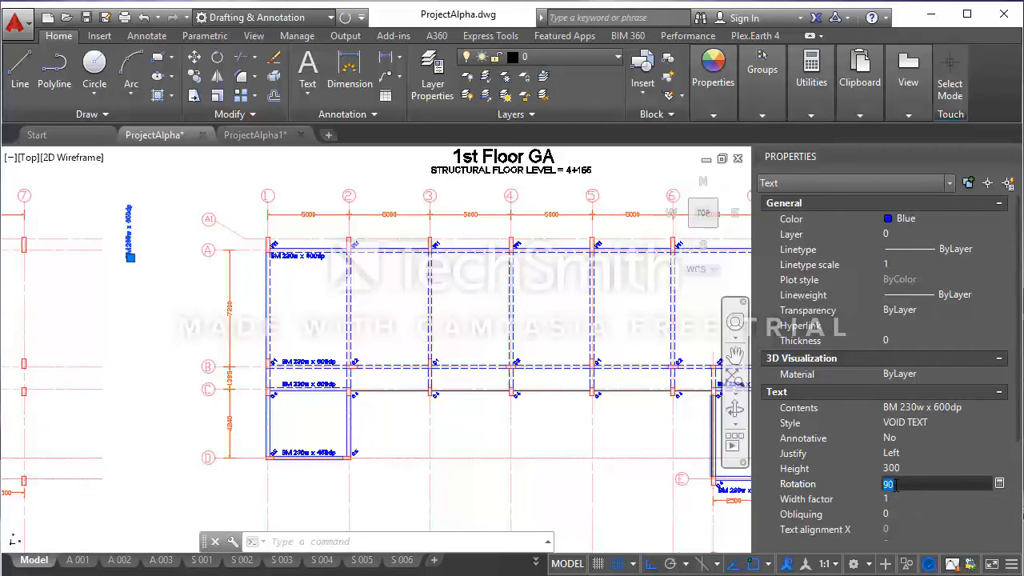
key("Tab")
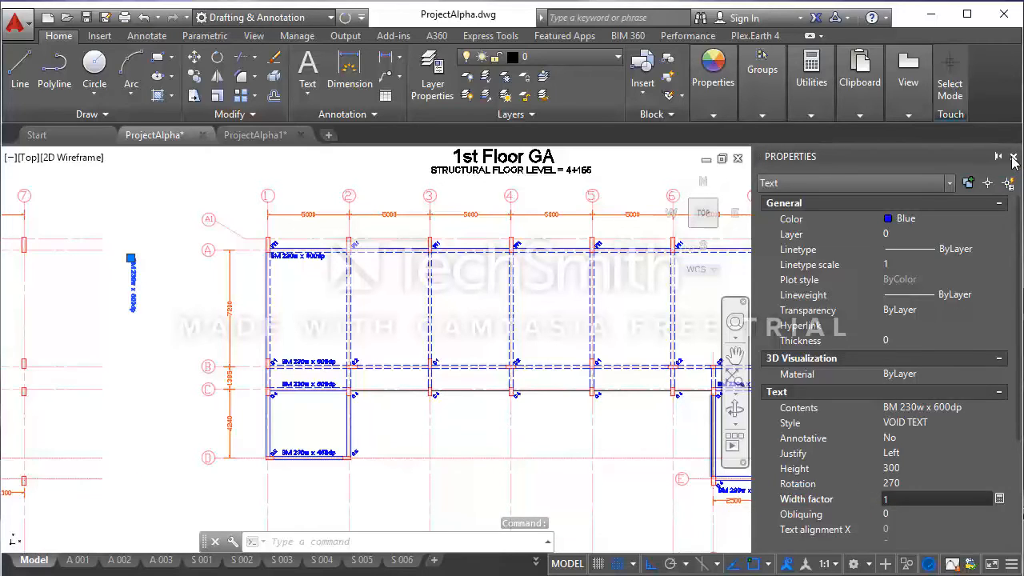
Step: Move the rotated BM 230w x 600dp label from the empty area to the outer side of the grid 1 beam, just below grid A
left_click(1014, 158)
key("Escape")
scroll(267, 281, "up", 2)
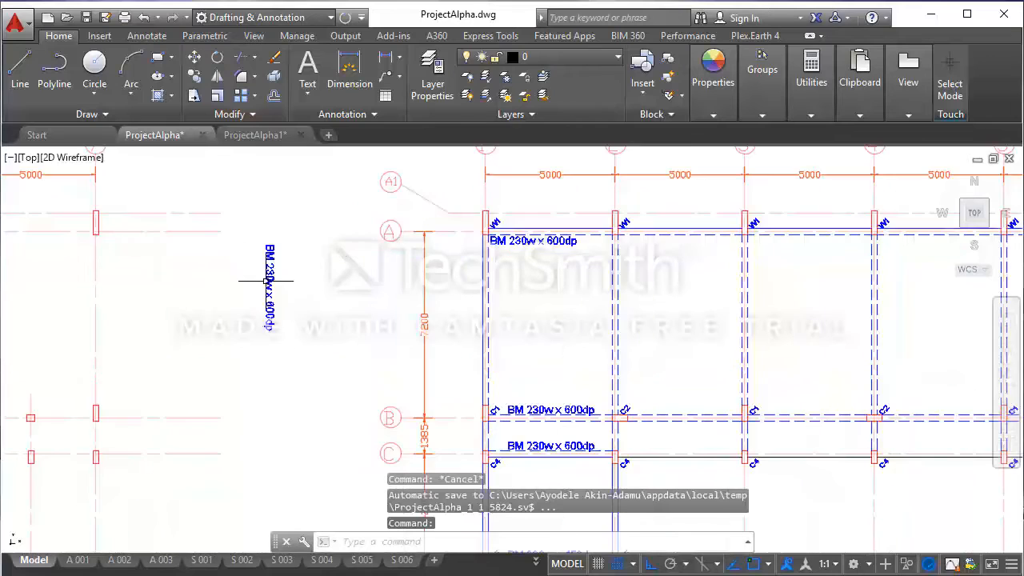
left_click(287, 328)
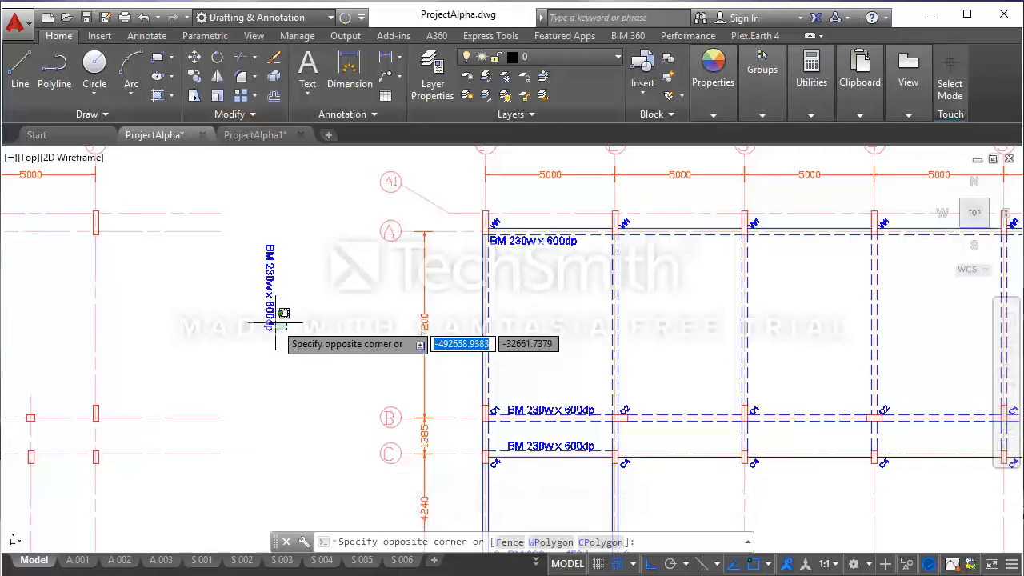
left_click(249, 297)
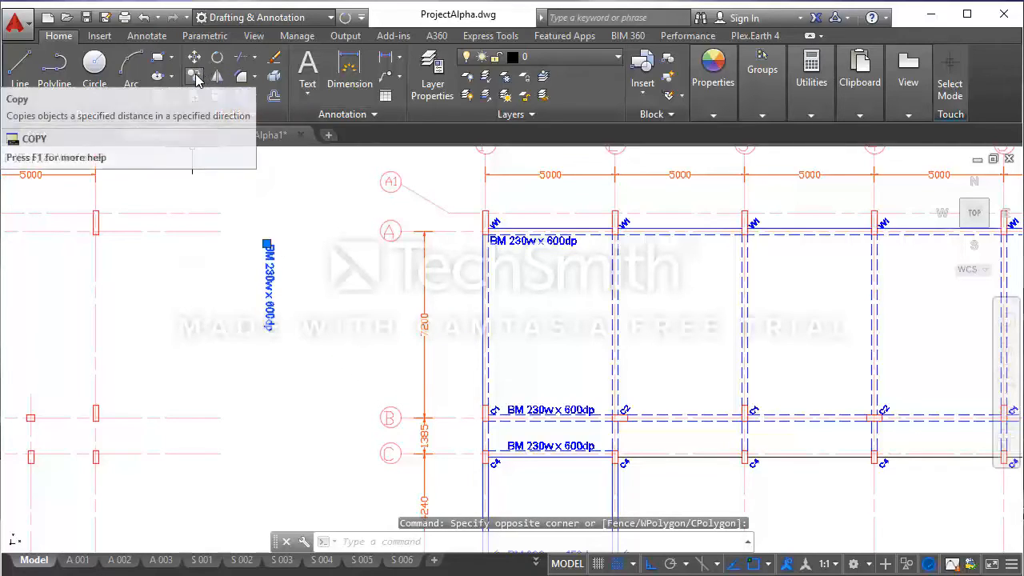
left_click(194, 57)
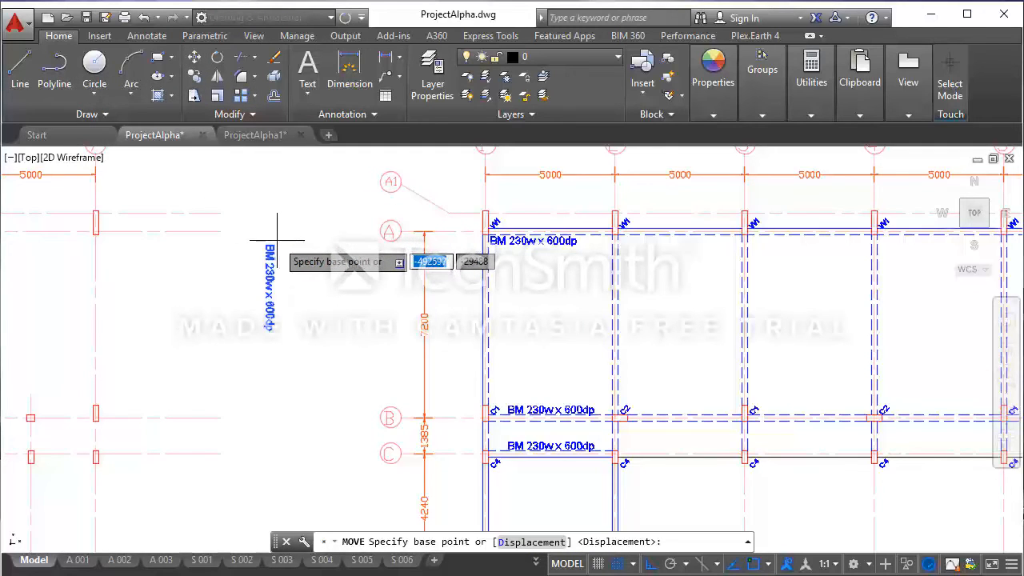
left_click(277, 239)
scroll(487, 210, "up", 4)
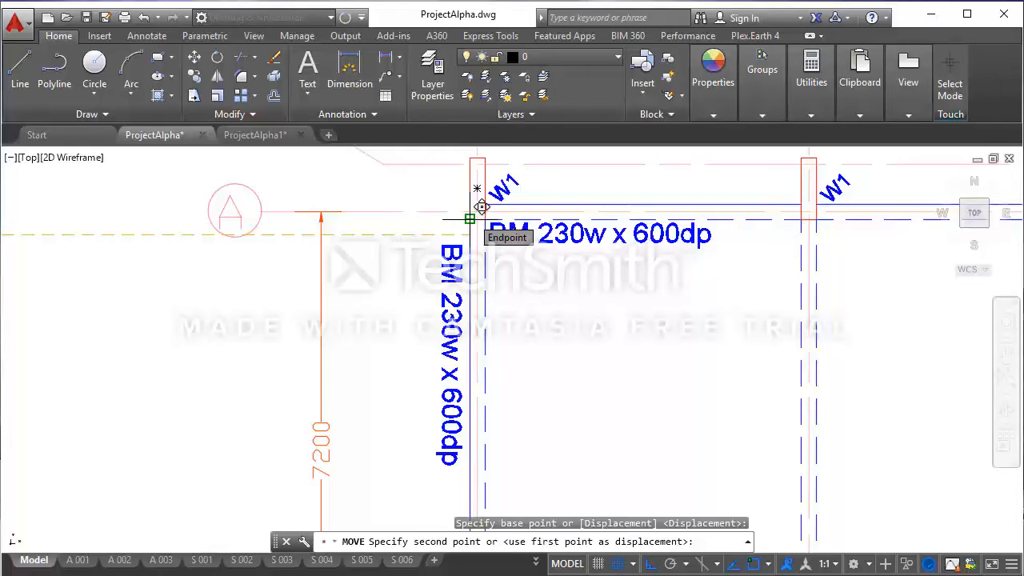
left_click(471, 217)
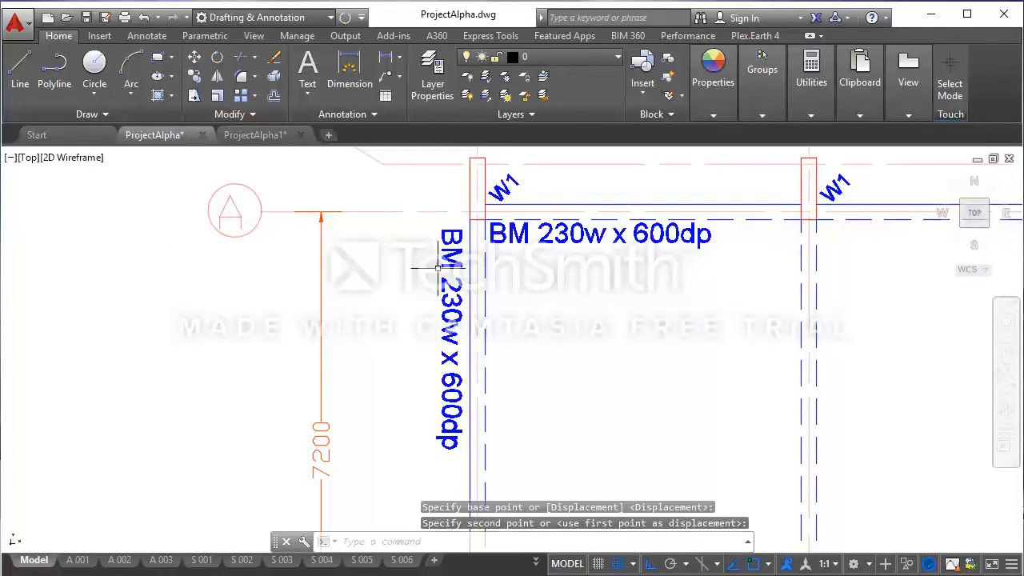
Step: Copy the rotated BM 230w x 600dp label down grid 1, from the wall corner at grid A to the C4 column corner at grid C
scroll(466, 199, "down", 3)
mouse_move(496, 209)
middle_mouse_down()
mouse_move(461, 241)
mouse_move(376, 249)
middle_mouse_up()
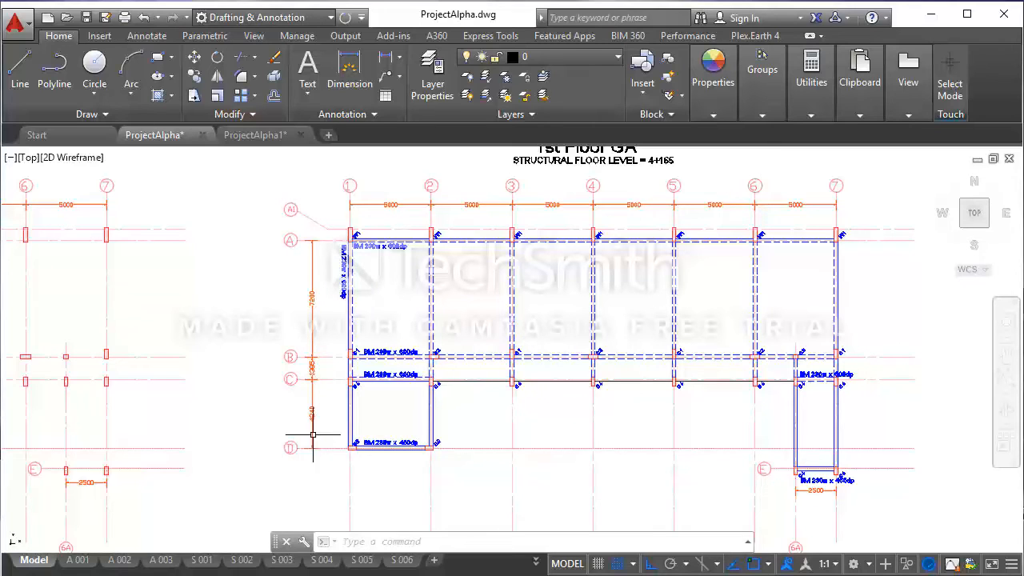
scroll(353, 420, "up", 2)
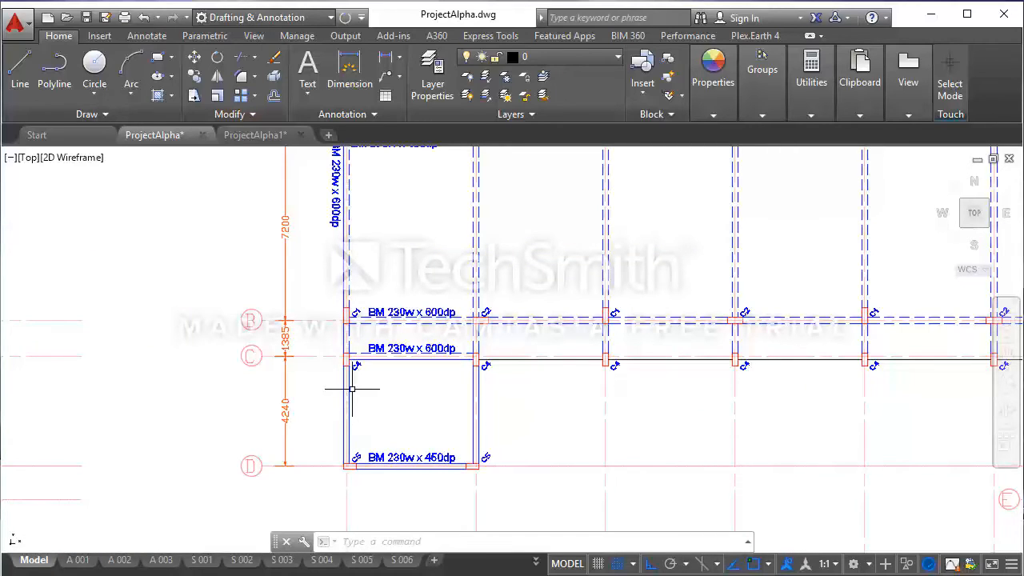
scroll(352, 388, "down", 2)
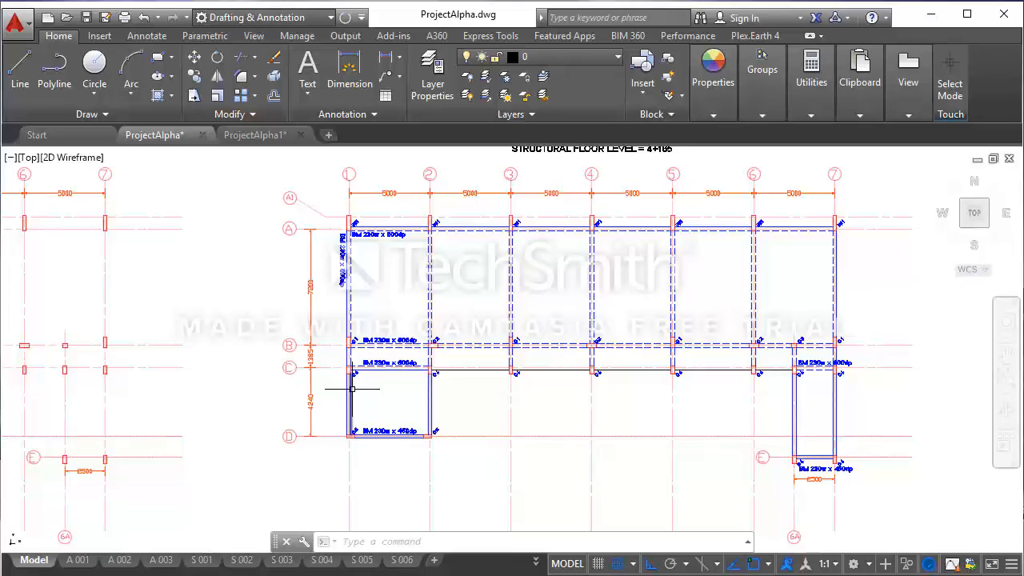
left_click(342, 295)
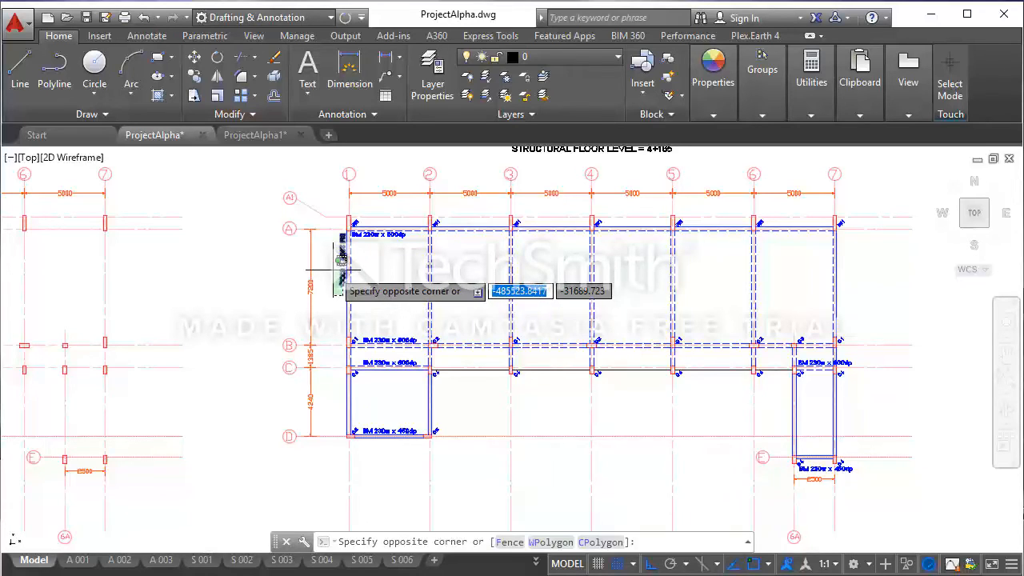
left_click(340, 265)
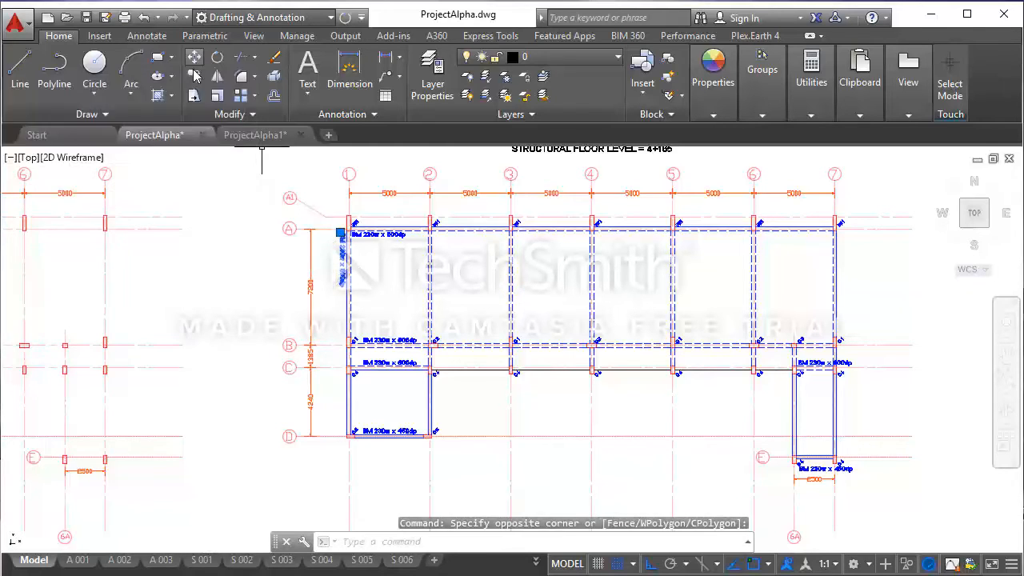
left_click(194, 76)
scroll(342, 230, "up", 5)
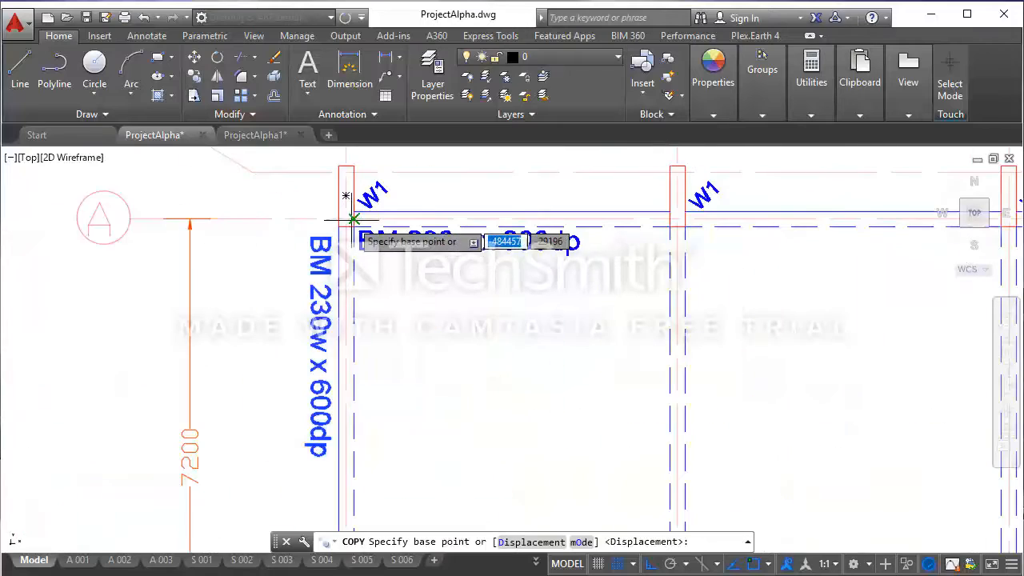
left_click(340, 228)
scroll(345, 218, "down", 5)
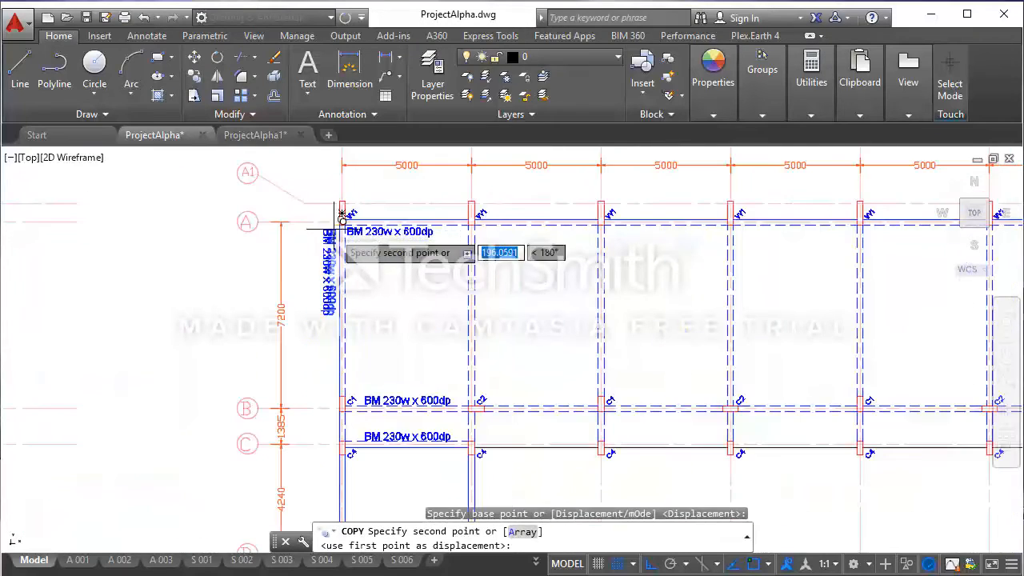
middle_click_drag(328, 416, 353, 309)
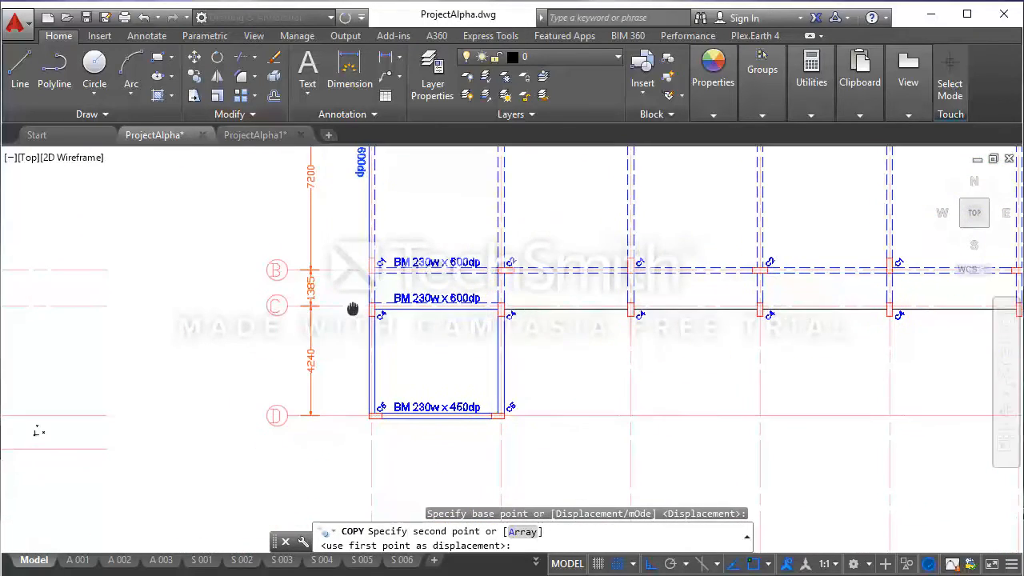
scroll(374, 316, "up", 6)
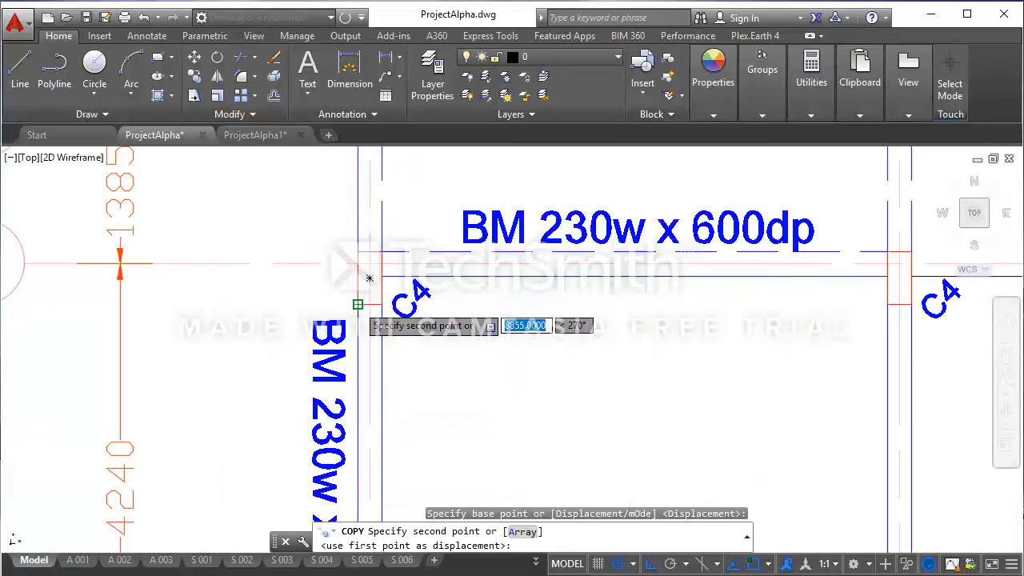
left_click(366, 281)
scroll(361, 292, "down", 6)
key("Escape")
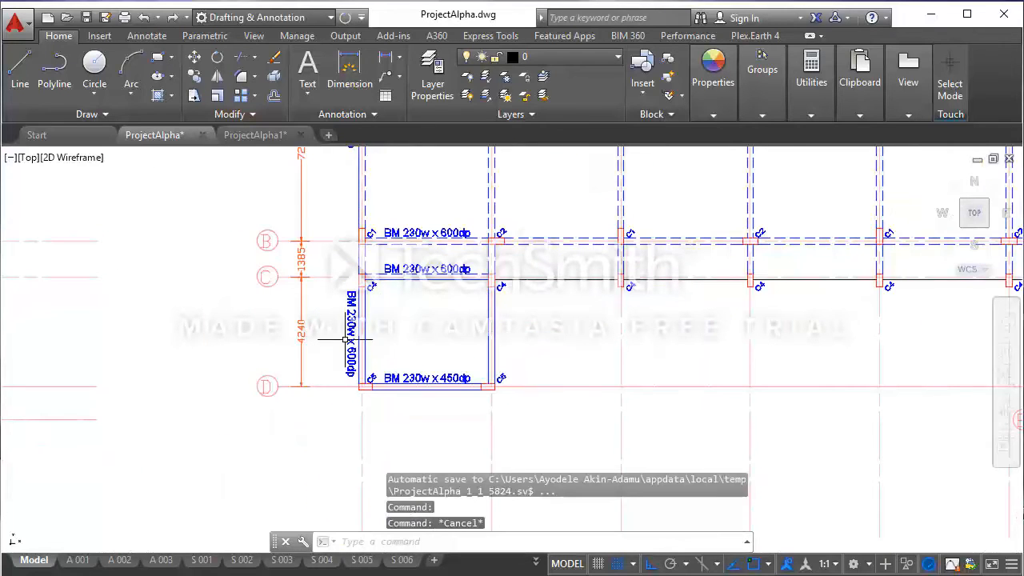
Step: Change the copied vertical label on grid 1 between grids C and D to BM 230w x 450dp
double_click(346, 330)
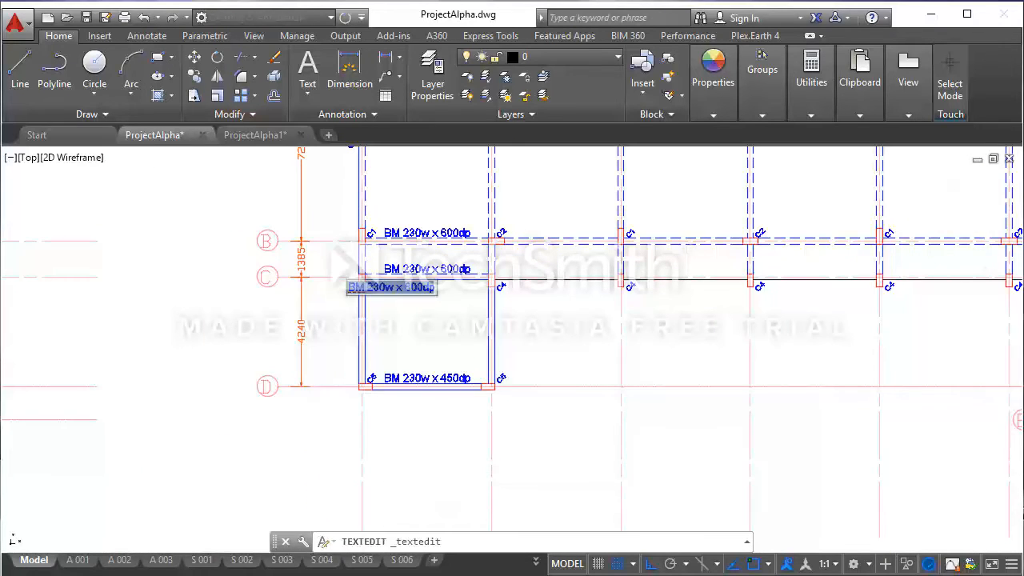
left_click(424, 289)
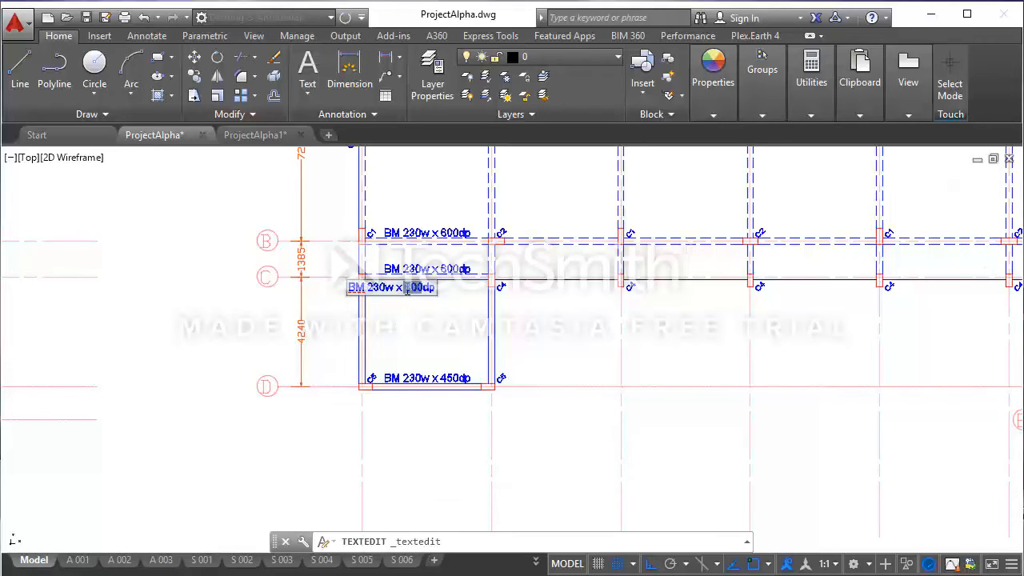
left_click(387, 336)
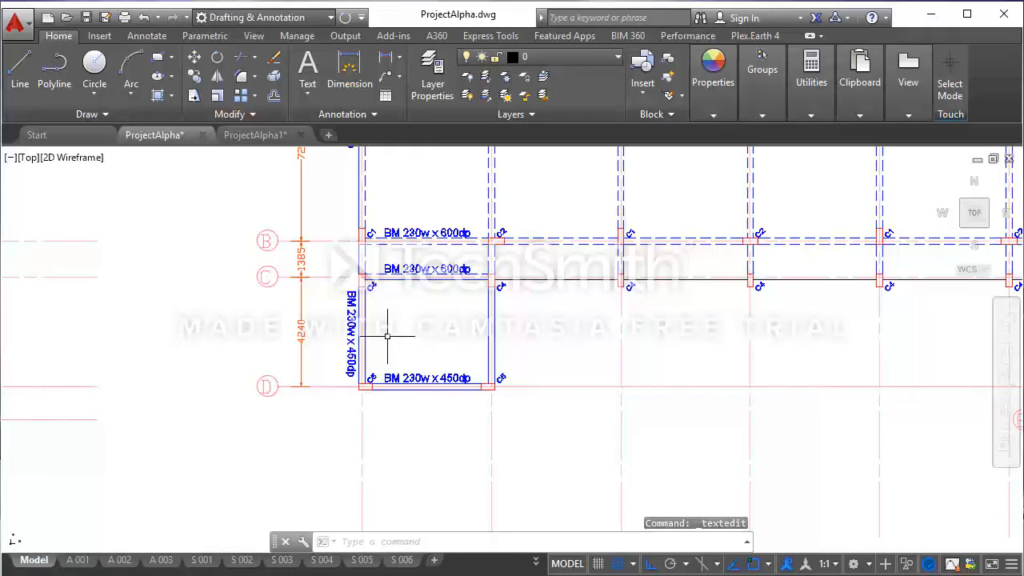
Step: Copy the two vertical labels on grid 1, 600dp and 450dp, straight across to the right side of the grid 2 beams
scroll(387, 336, "down", 2)
middle_click_drag(423, 334, 372, 367)
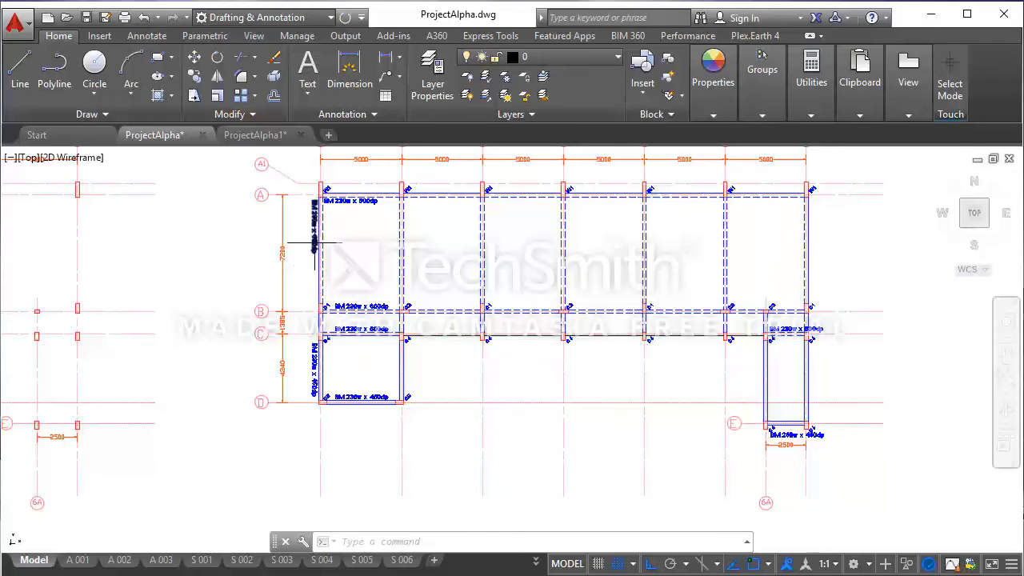
scroll(323, 332, "down", 3)
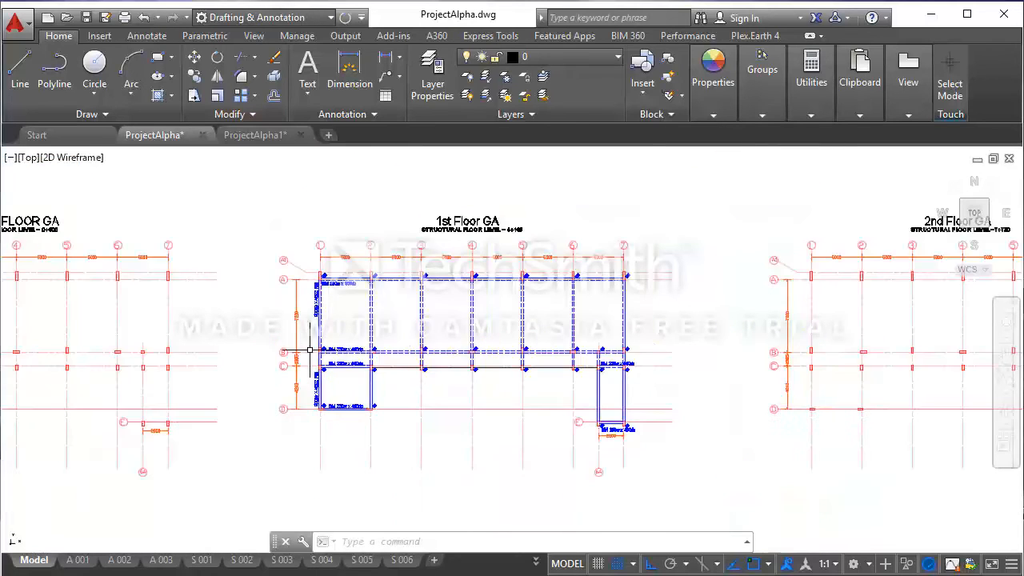
scroll(309, 350, "up", 2)
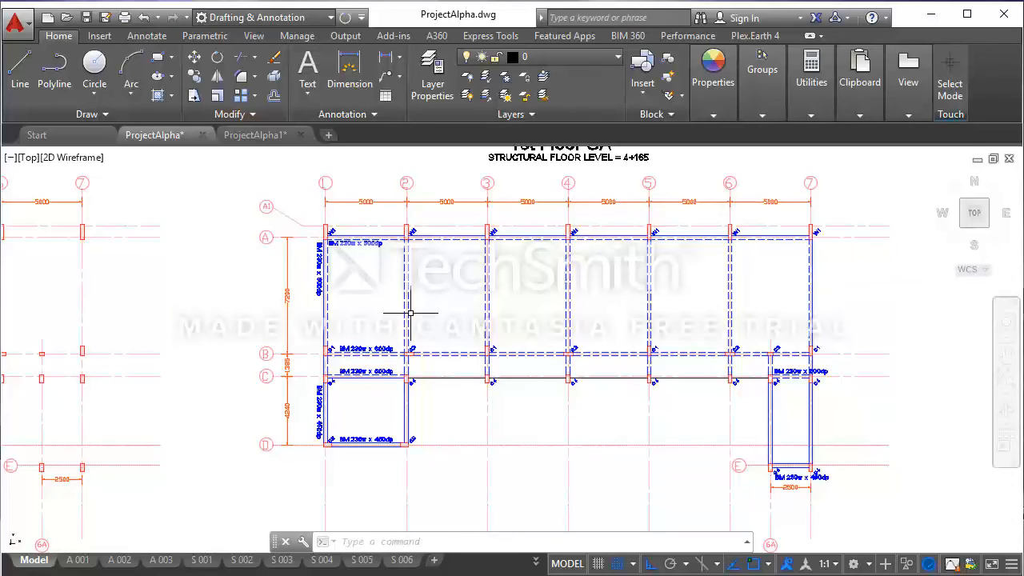
left_click(318, 290)
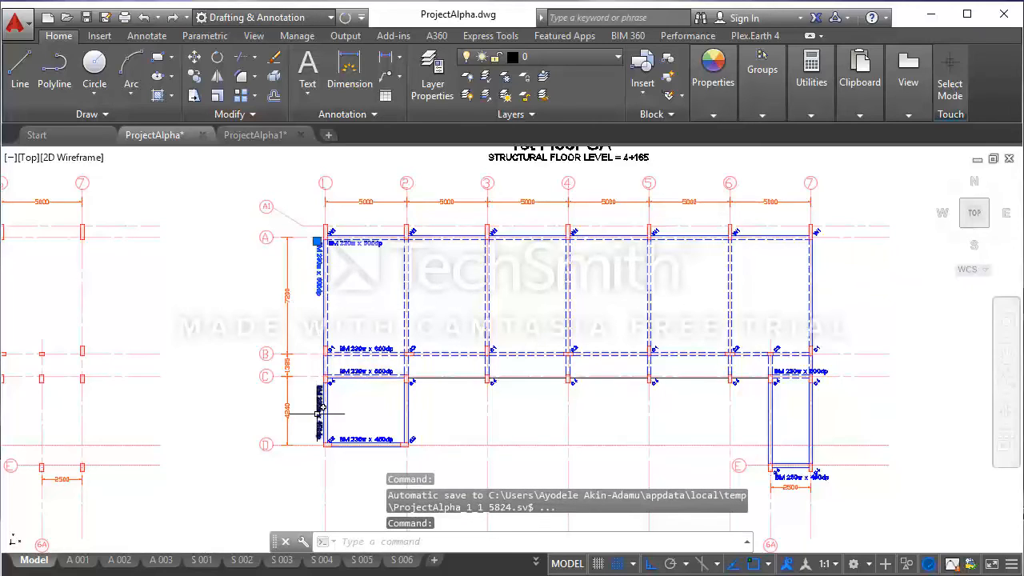
left_click(316, 392)
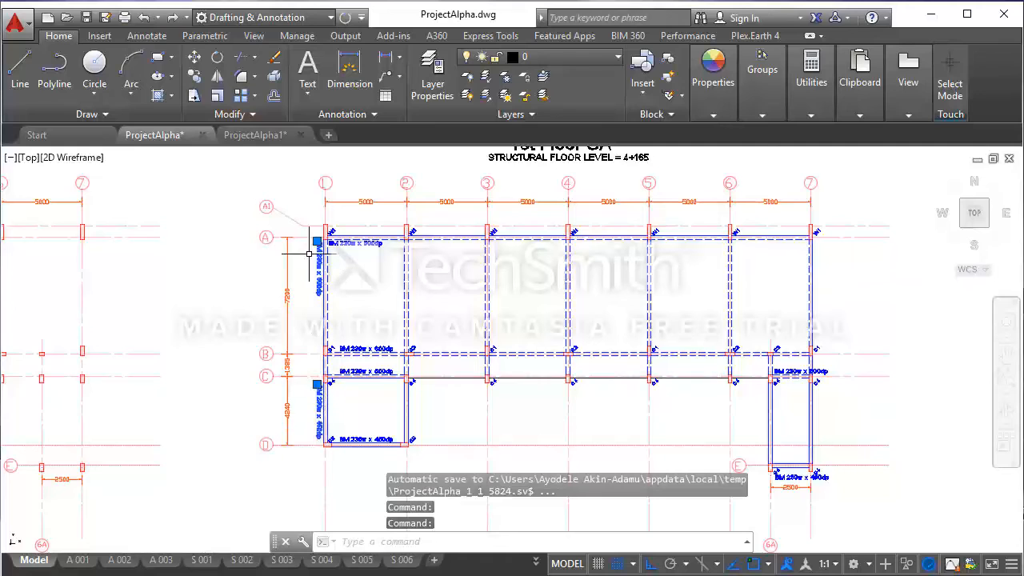
left_click(195, 76)
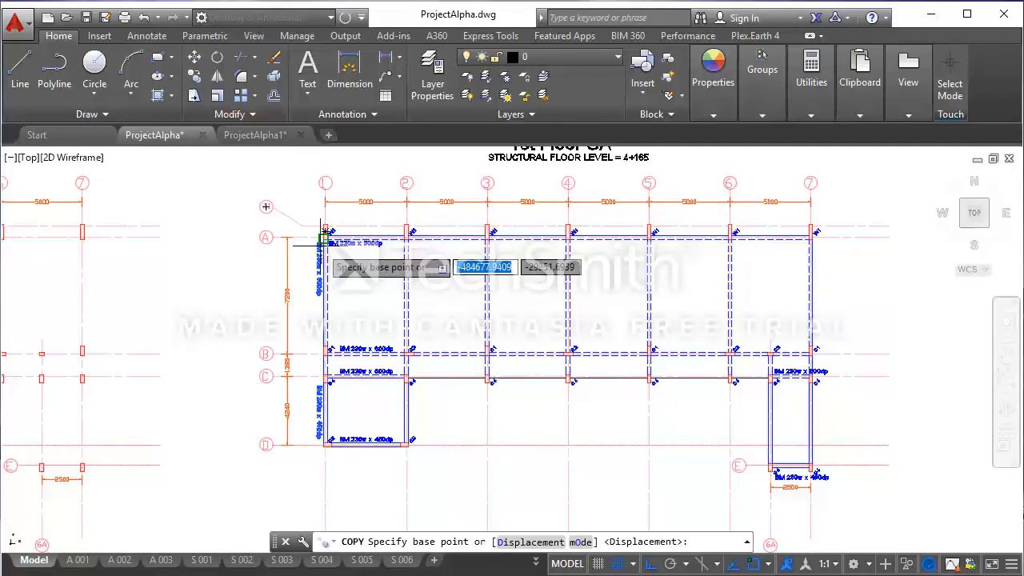
scroll(316, 244, "up", 4)
scroll(306, 232, "up", 4)
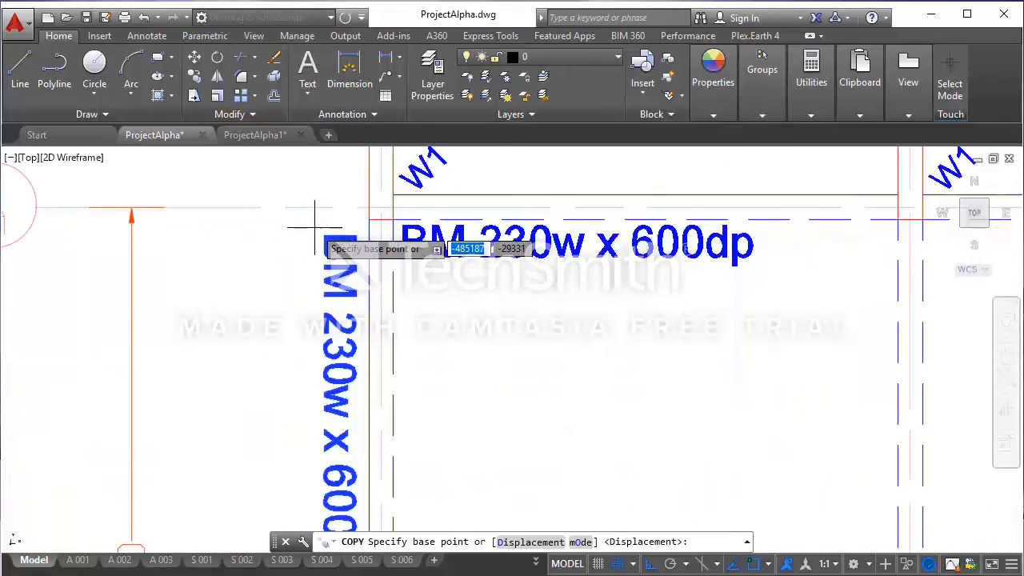
left_click(315, 227)
scroll(229, 266, "down", 5)
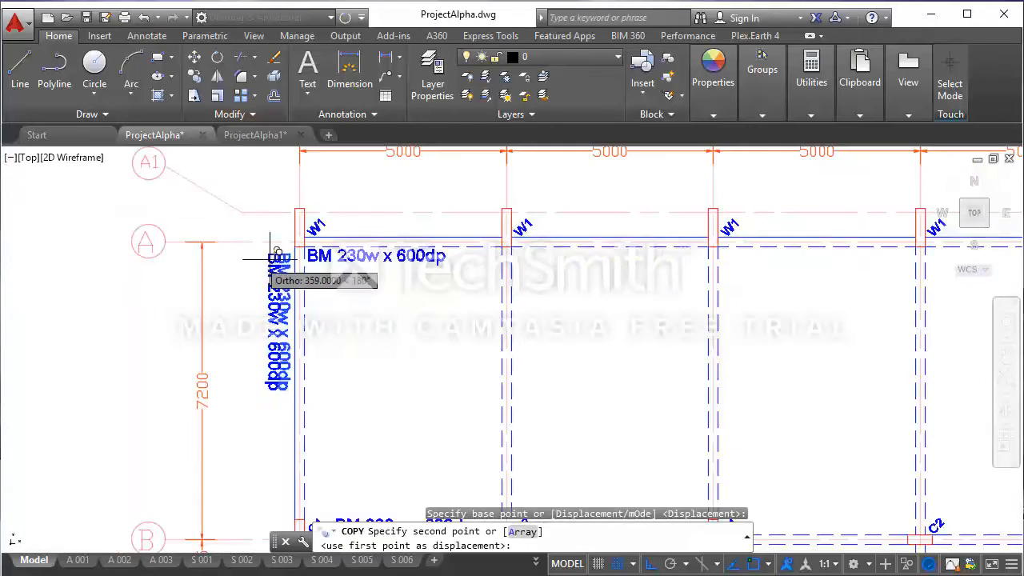
scroll(514, 285, "up", 2)
scroll(460, 230, "down", 4)
scroll(468, 229, "up", 4)
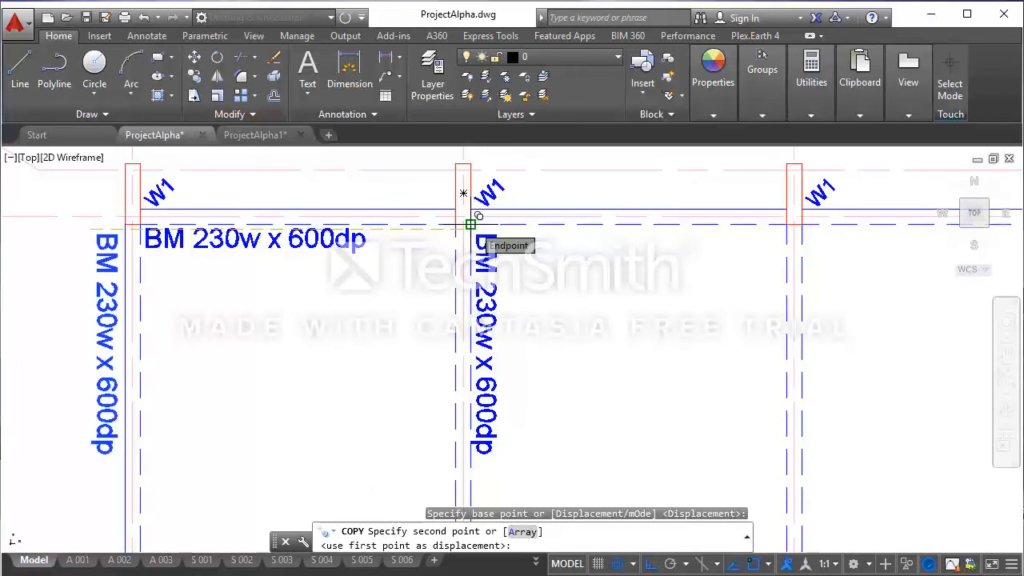
left_click(471, 224)
scroll(470, 232, "down", 5)
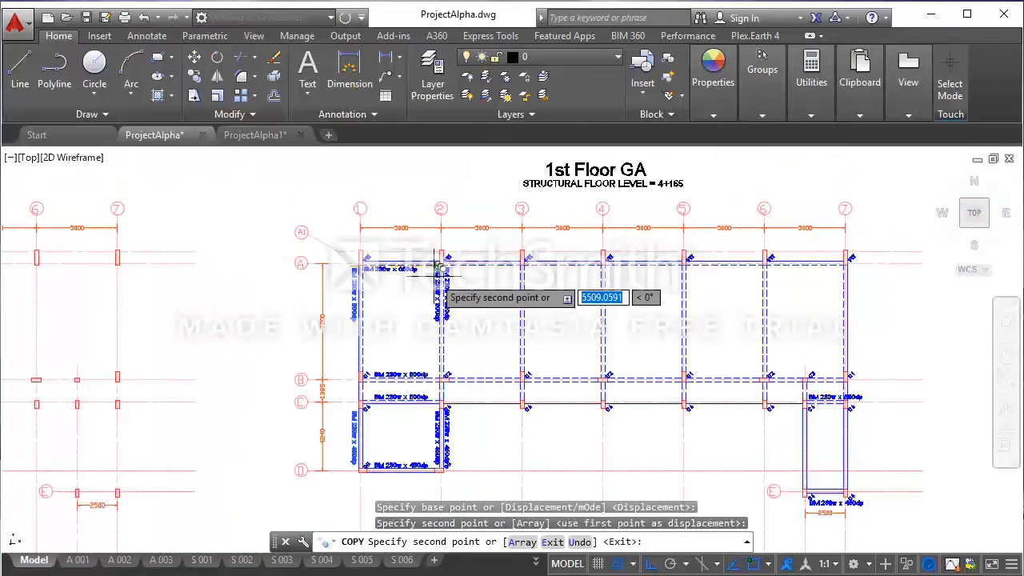
key("Escape")
scroll(463, 412, "up", 5)
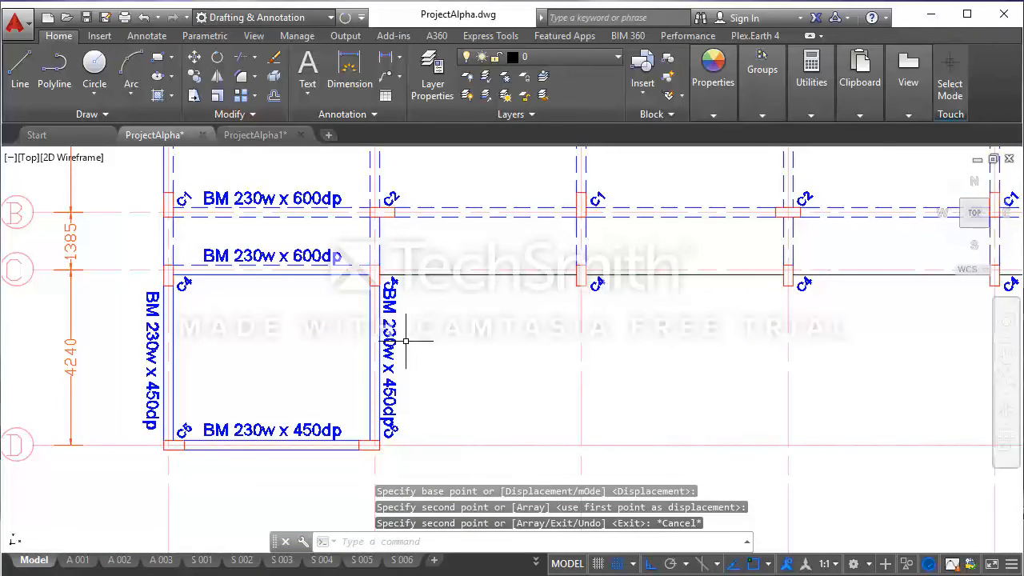
scroll(405, 341, "down", 5)
middle_click_drag(403, 336, 403, 376)
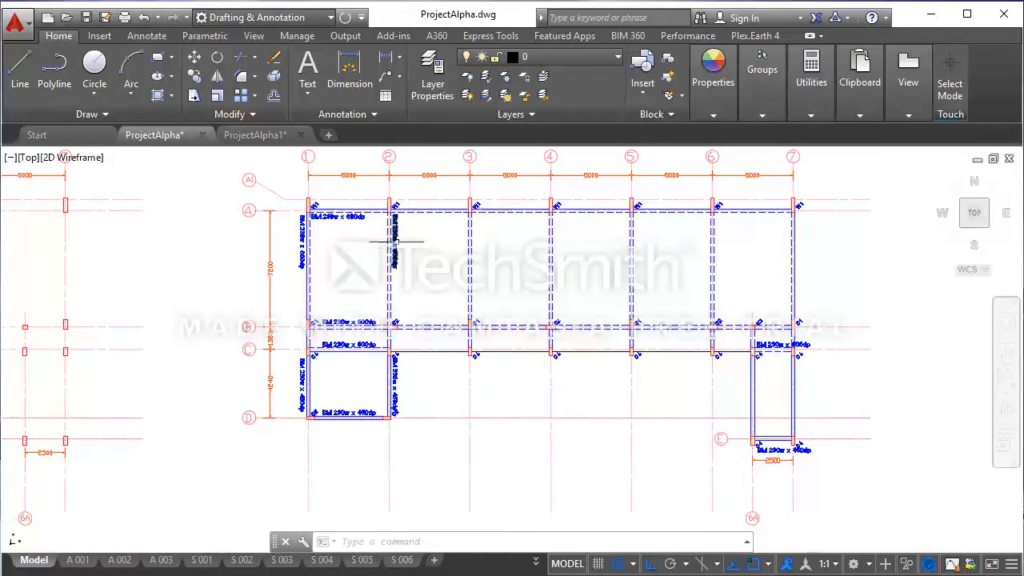
scroll(387, 379, "up", 4)
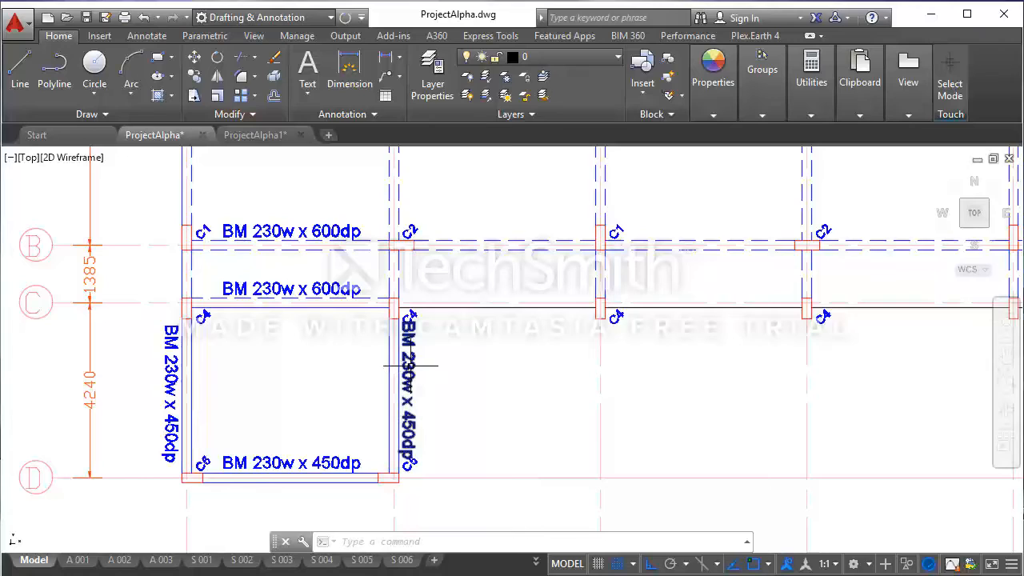
mouse_move(410, 366)
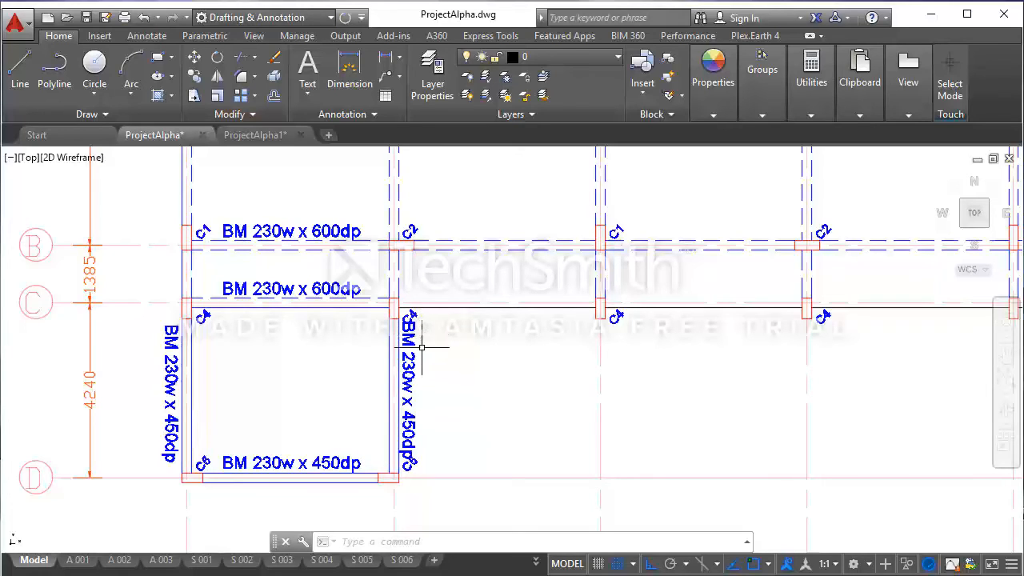
left_click(422, 347)
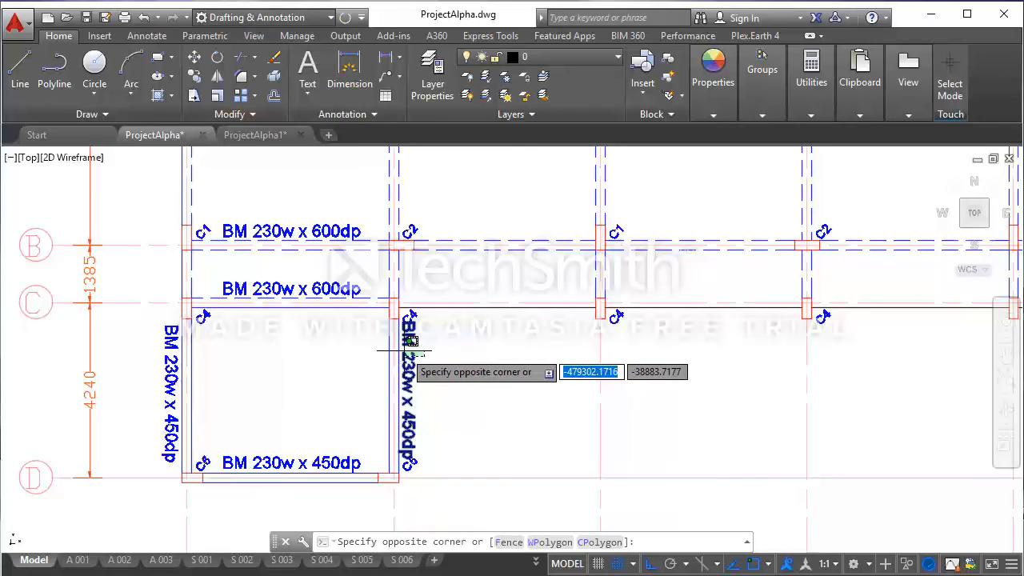
left_click(404, 349)
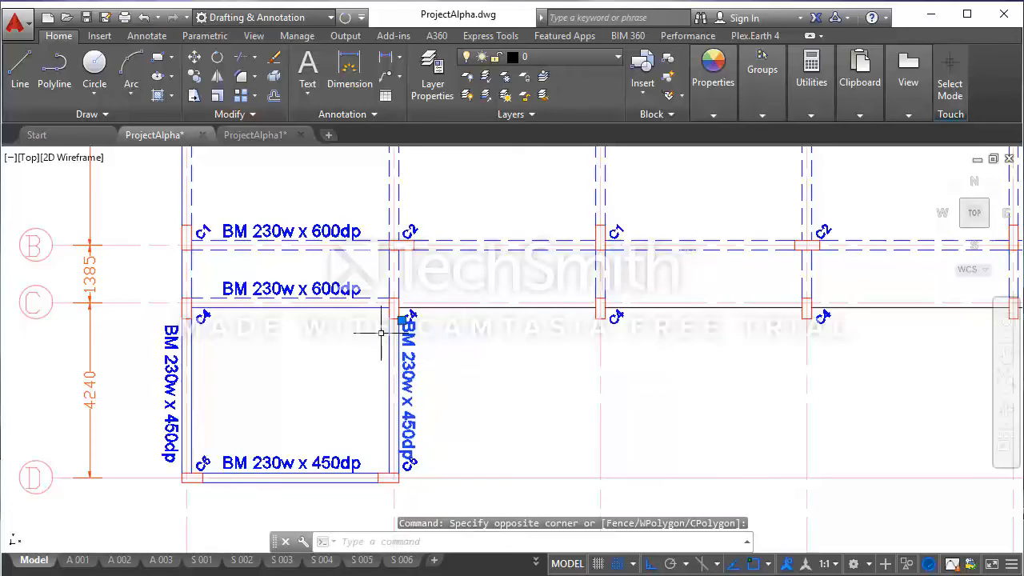
left_click(193, 61)
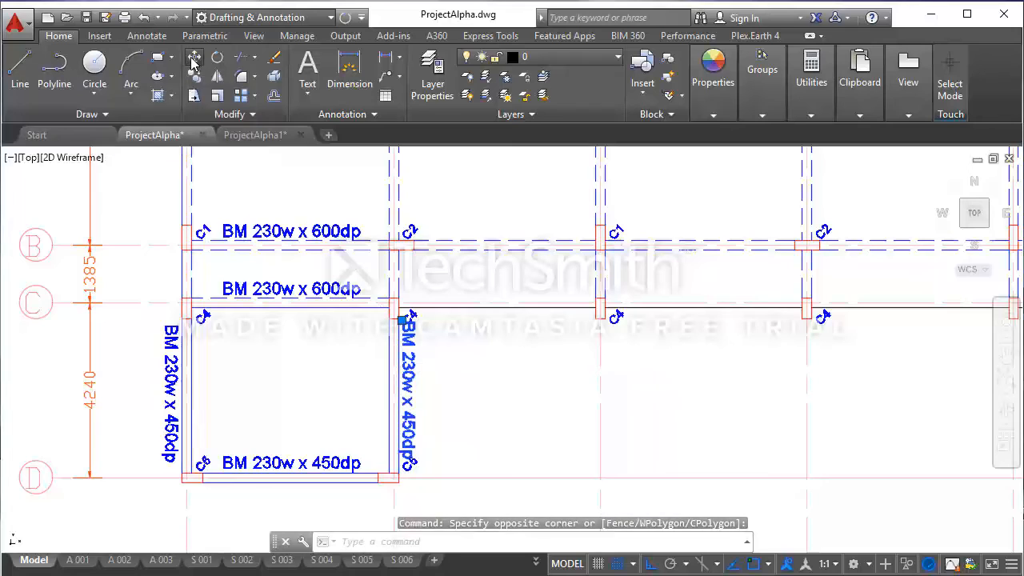
left_click(521, 371)
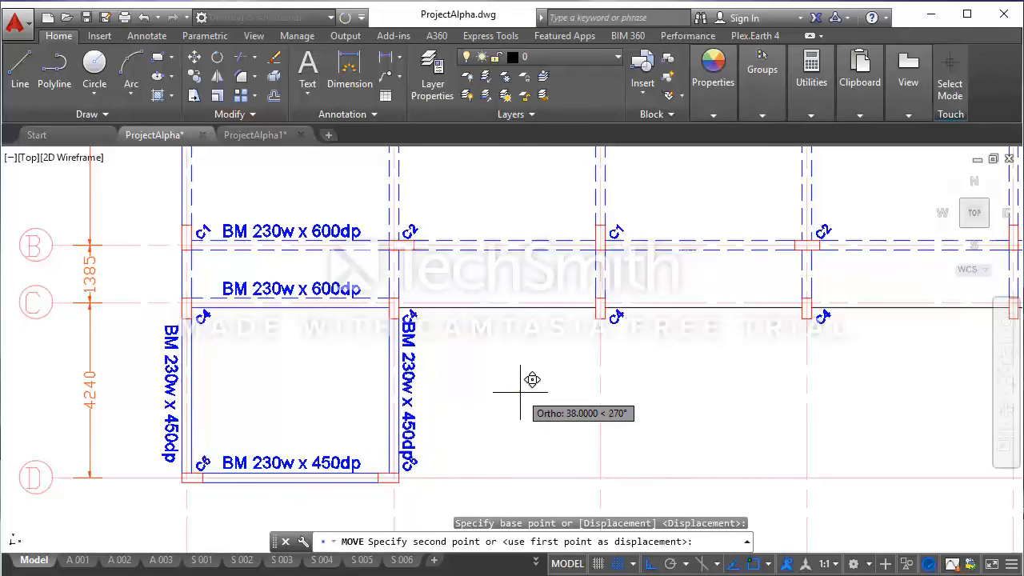
key("Escape")
key("Escape")
key("Escape")
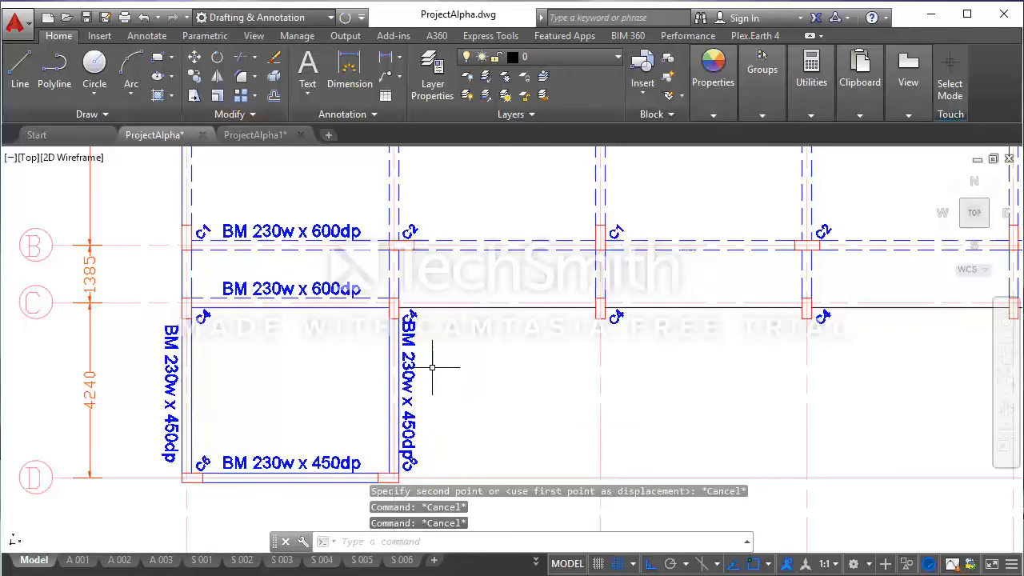
Step: Move the C4 column label at grids C and 2 horizontally to the inner side of its column, clear of the vertical beam label
left_click(416, 314)
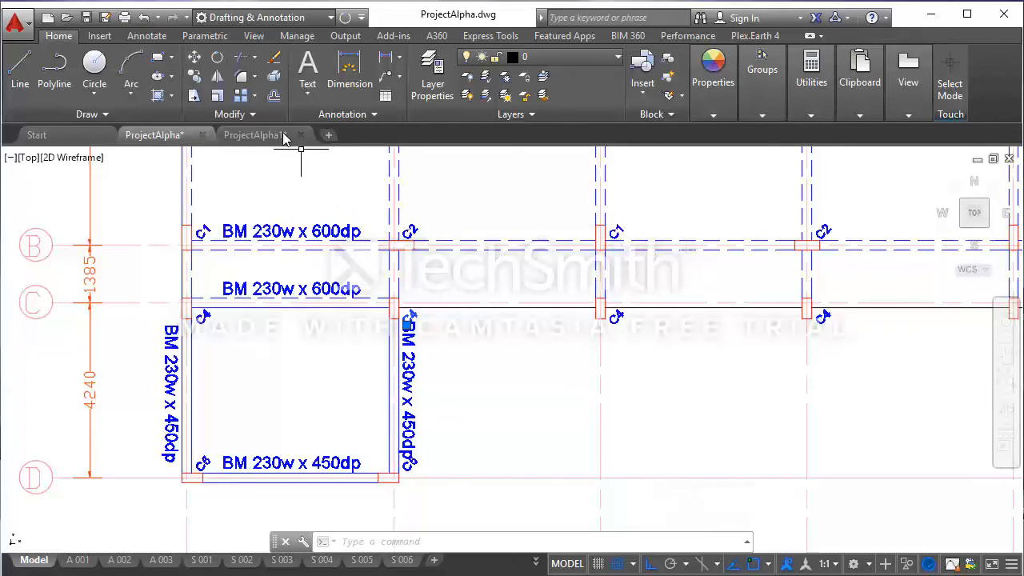
left_click(202, 58)
scroll(403, 320, "up", 4)
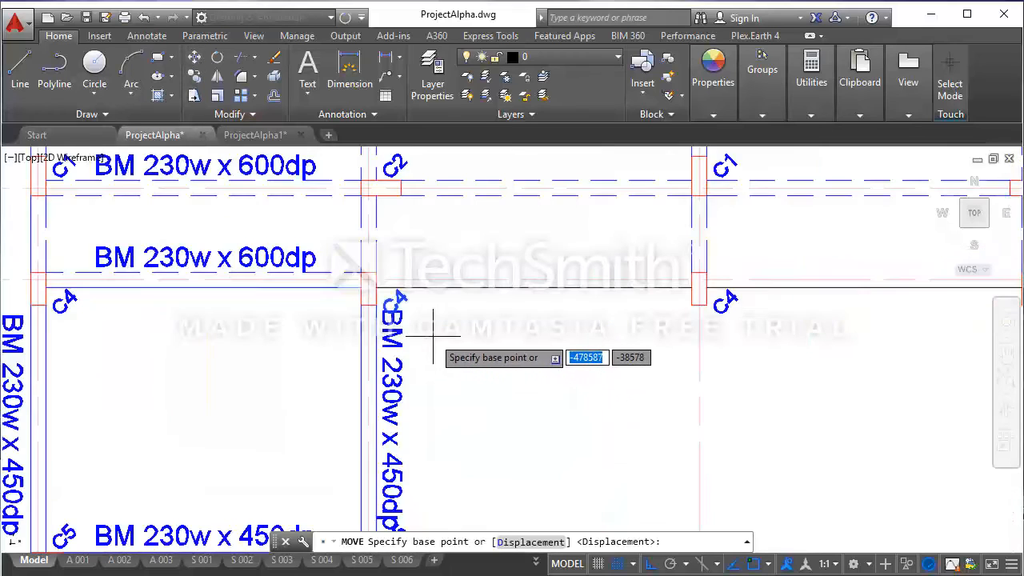
left_click(464, 354)
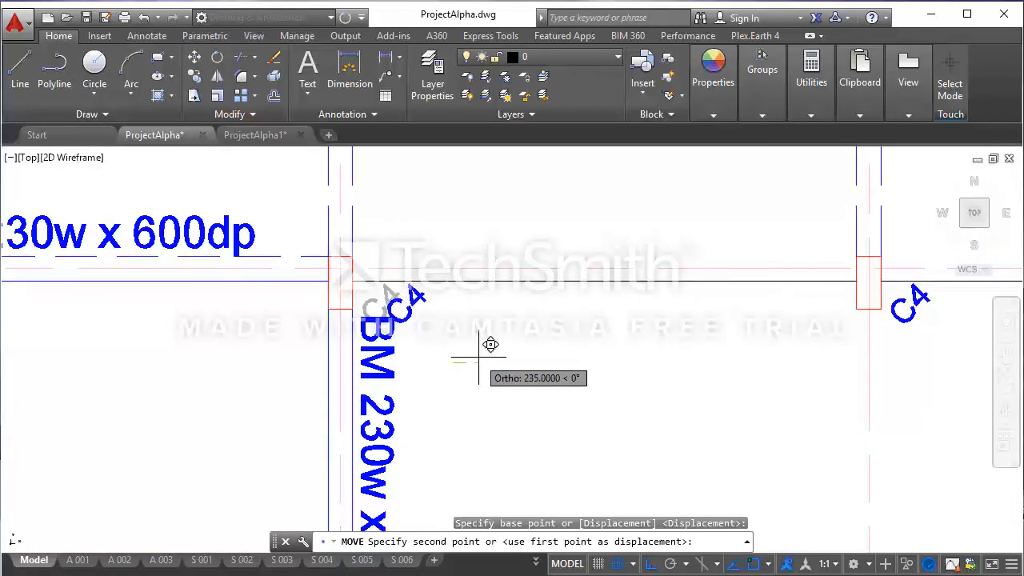
left_click(387, 343)
scroll(432, 334, "down", 5)
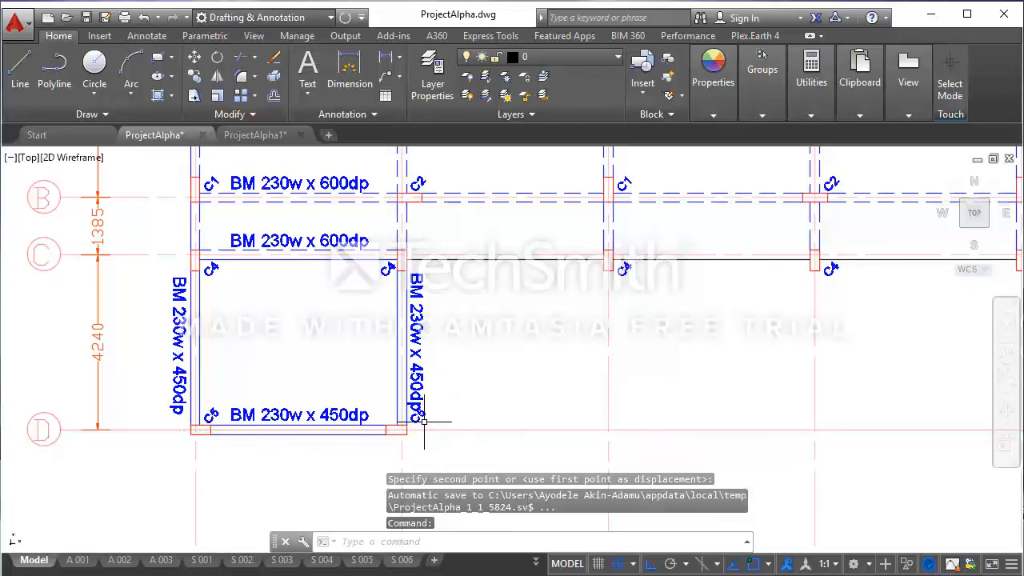
Step: Move the C5 column label at grids D and 2 straight down by about 300, clear of the vertical BM 230w x 450dp label
left_click(416, 417)
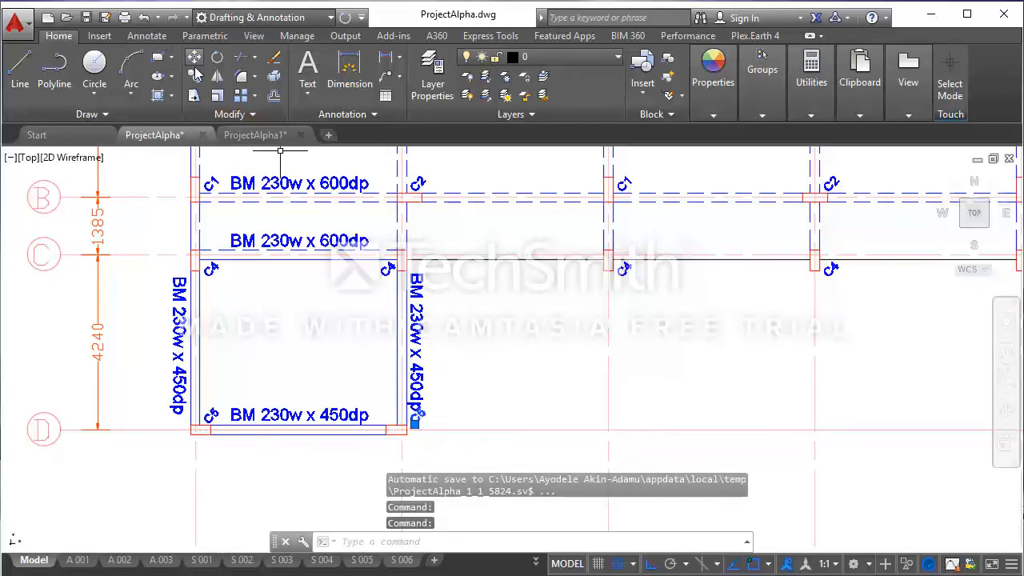
left_click(193, 59)
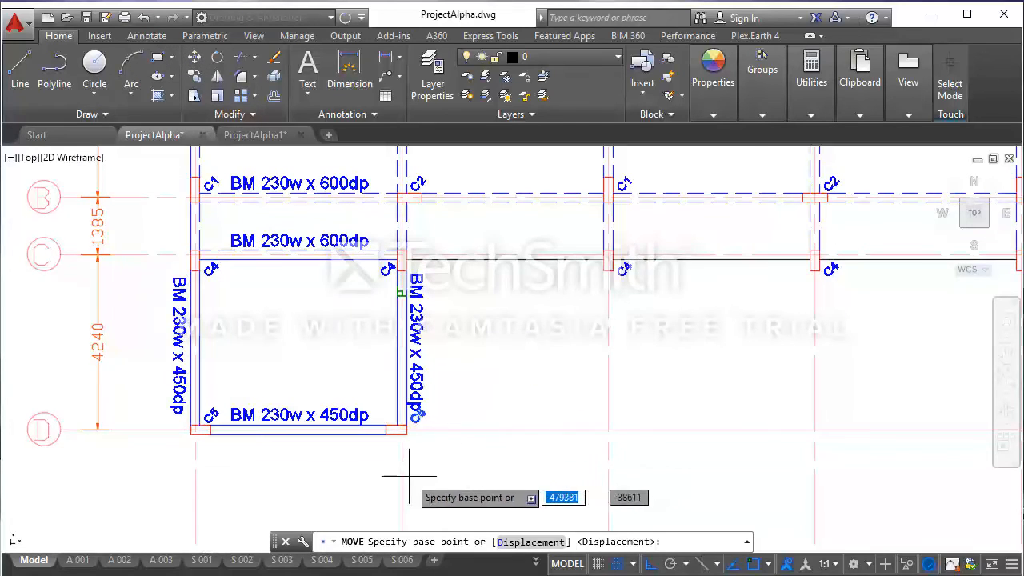
scroll(427, 469, "up", 2)
left_click(445, 442)
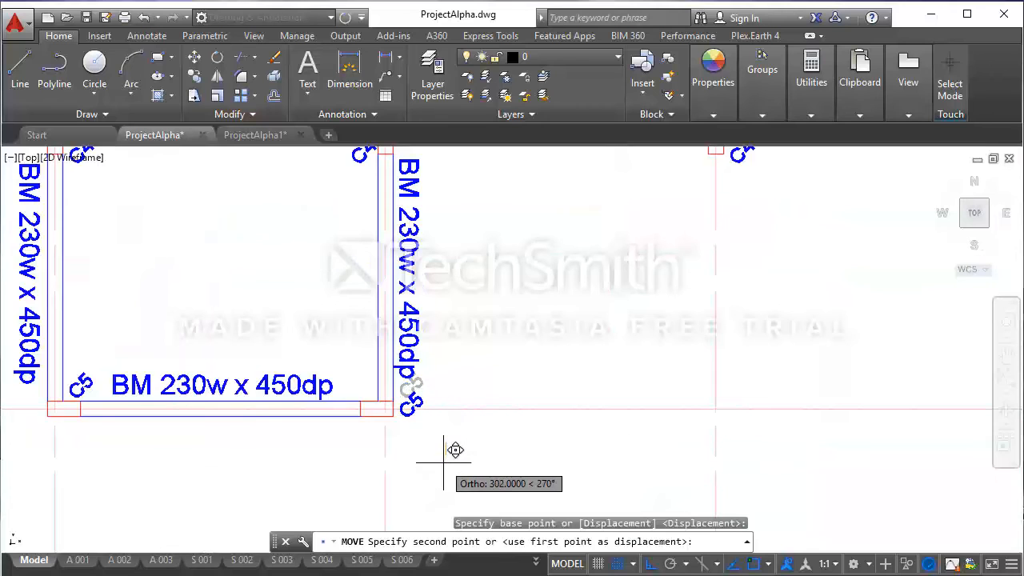
left_click(443, 459)
scroll(444, 458, "down", 6)
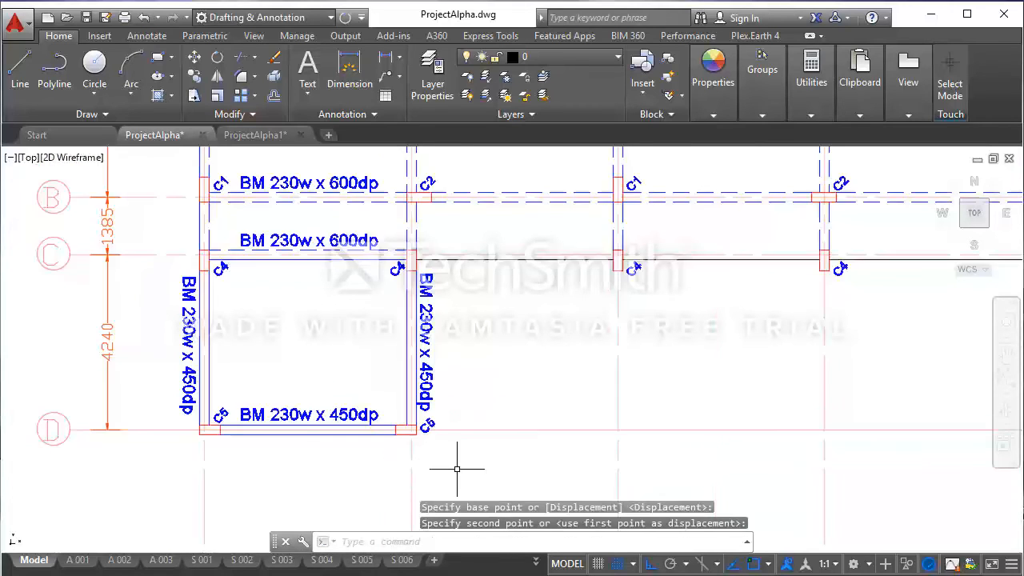
key("Escape")
Step: Copy the vertical BM 230w x 600dp label below grid A from the W1 wall corner on grid 2 to the matching corners on grids 3 and 4
mouse_move(438, 406)
middle_mouse_down()
mouse_move(487, 405)
mouse_move(418, 425)
mouse_move(414, 440)
middle_mouse_up()
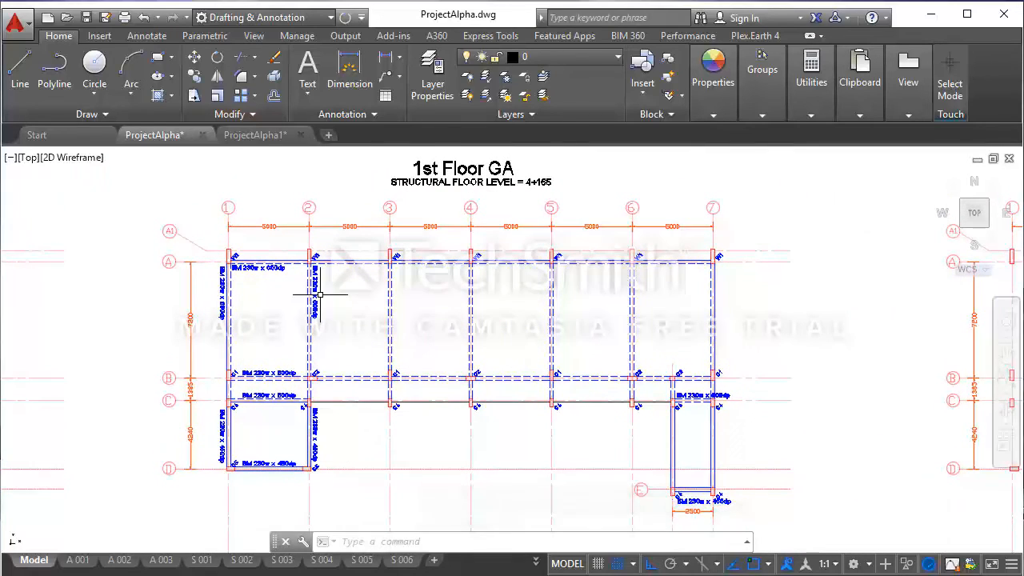
mouse_move(314, 300)
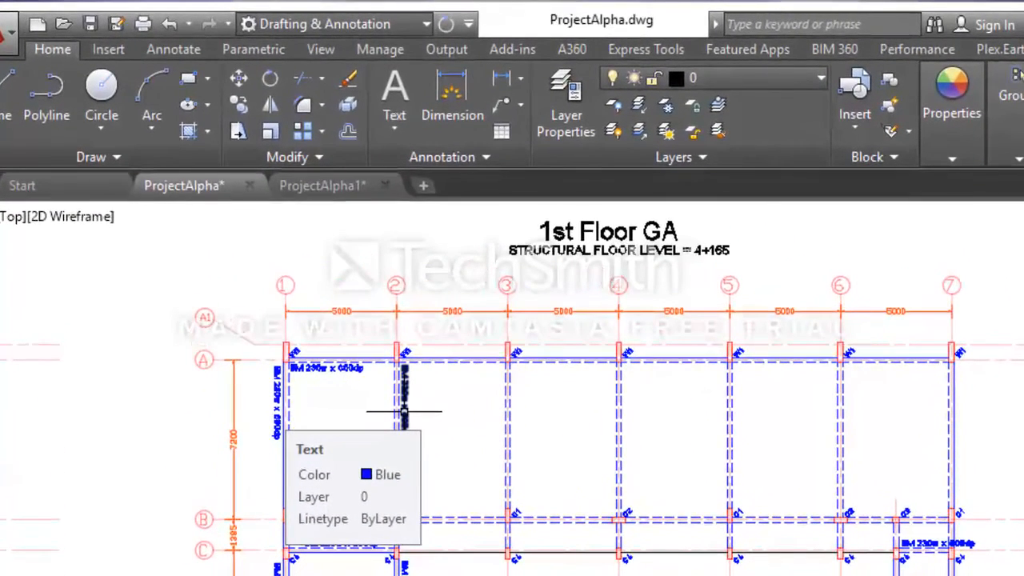
left_click(404, 412)
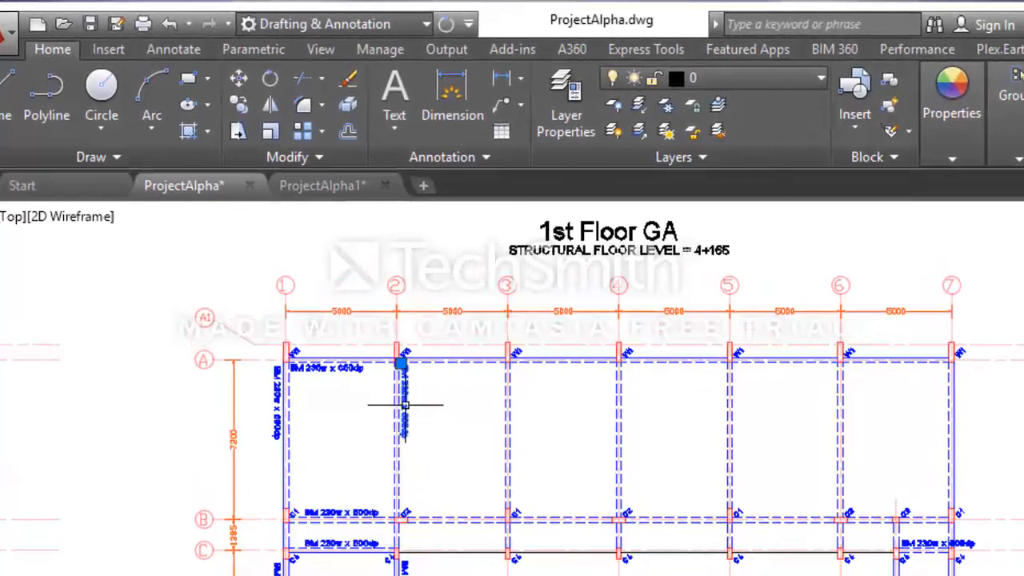
left_click(238, 107)
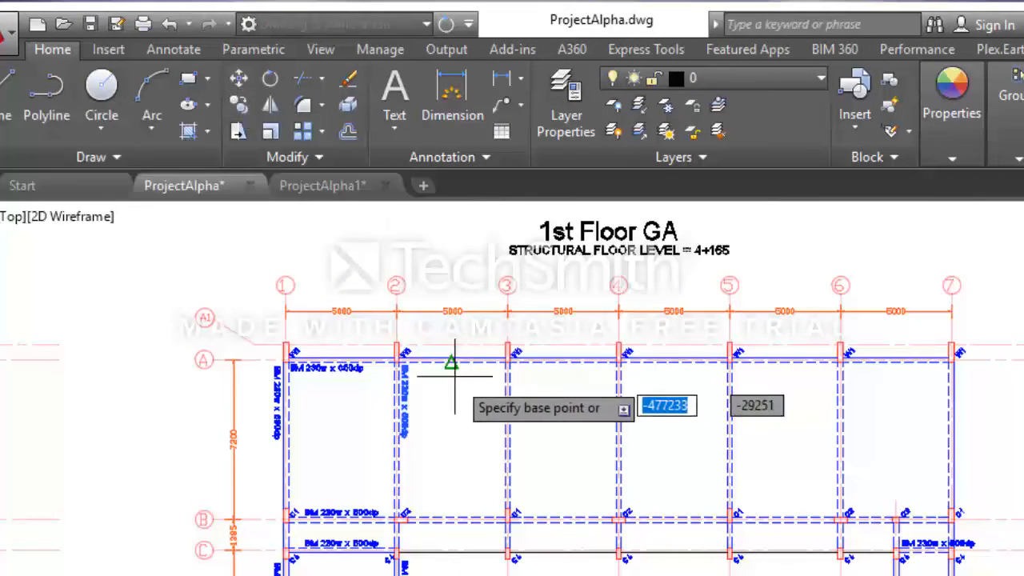
scroll(402, 356, "up", 4)
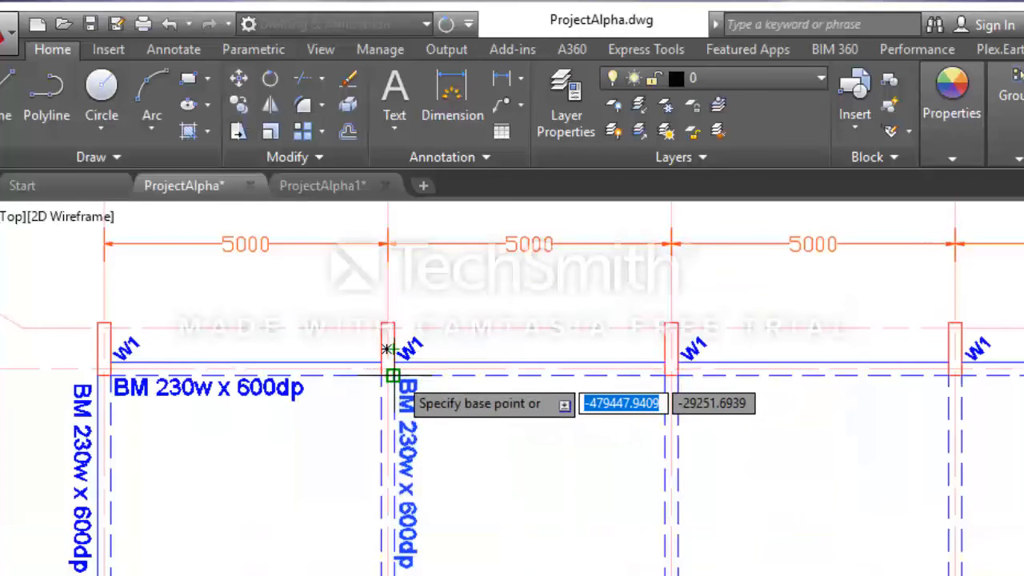
left_click(392, 375)
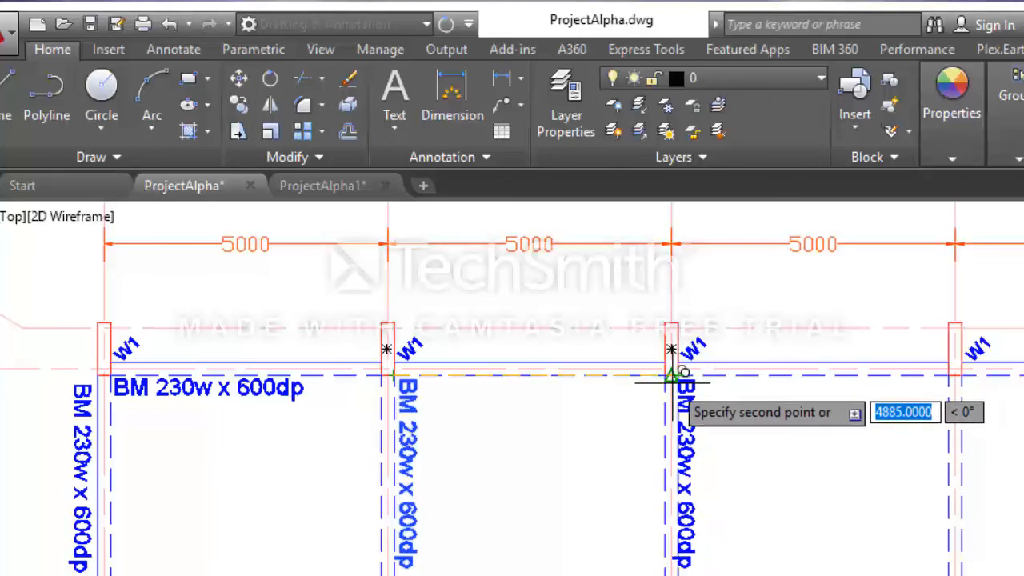
scroll(676, 368, "down", 2)
scroll(672, 367, "up", 2)
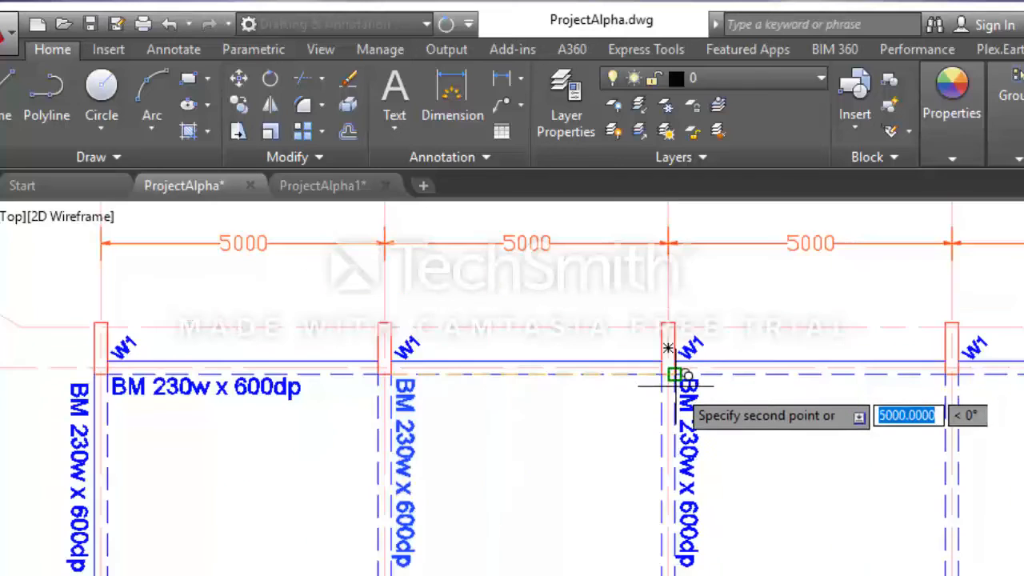
scroll(792, 389, "down", 4)
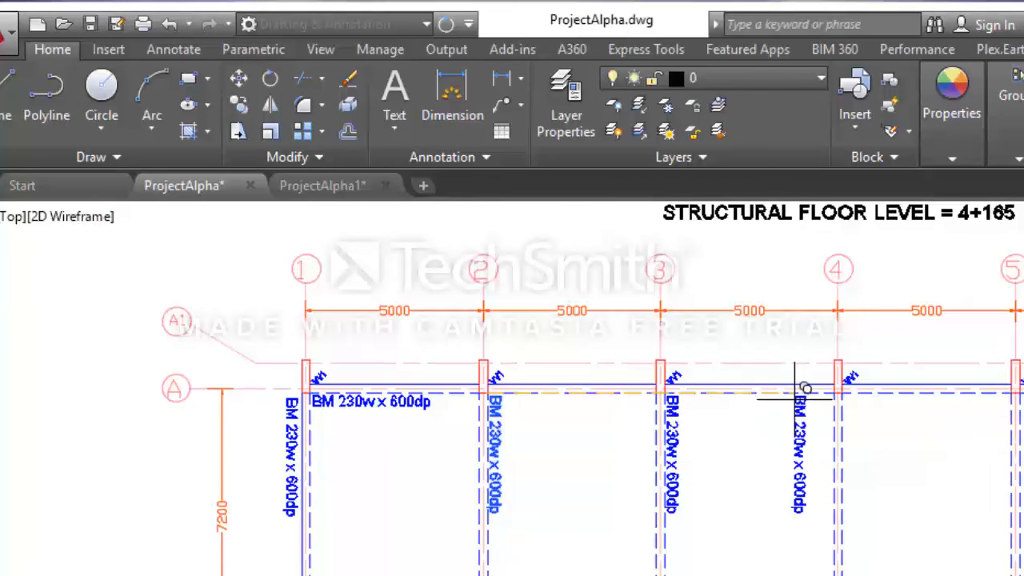
scroll(773, 373, "up", 4)
scroll(773, 373, "up", 4)
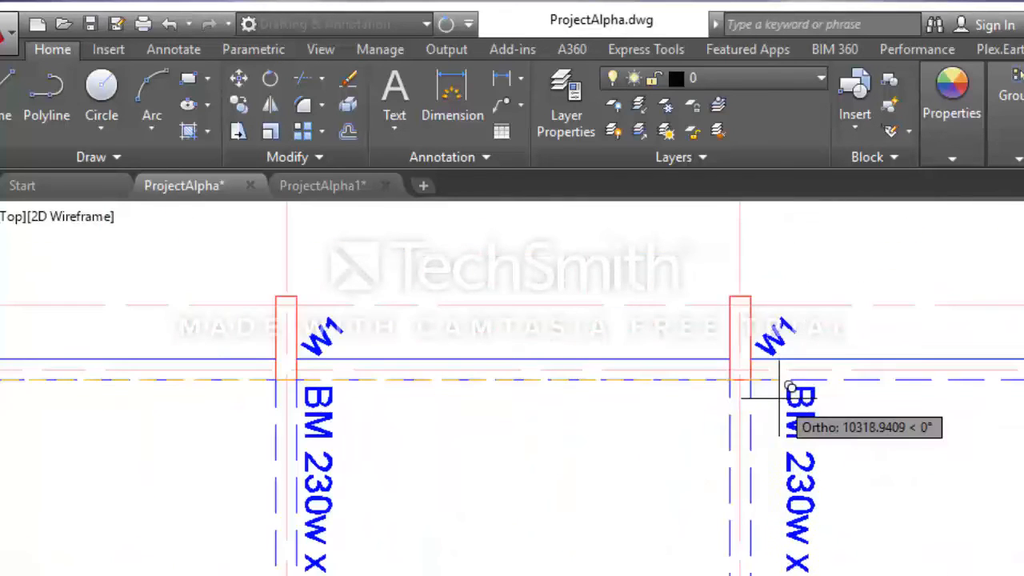
Step: Copy the vertical BM 230w x 600dp label below grid A to the matching W1 wall corners on grids 5 and 6
scroll(704, 432, "down", 4)
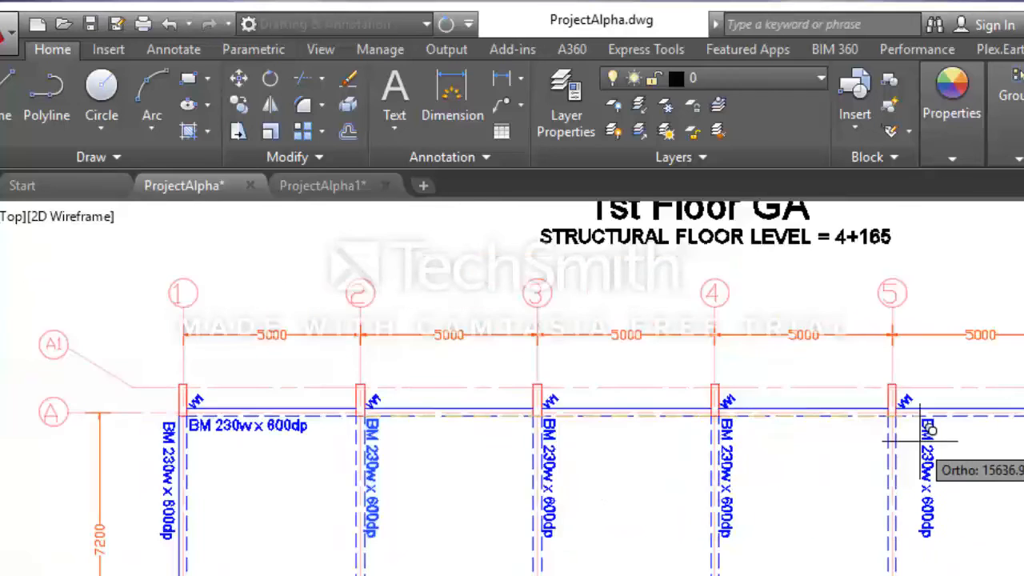
middle_click_drag(928, 441, 758, 408)
scroll(760, 406, "up", 2)
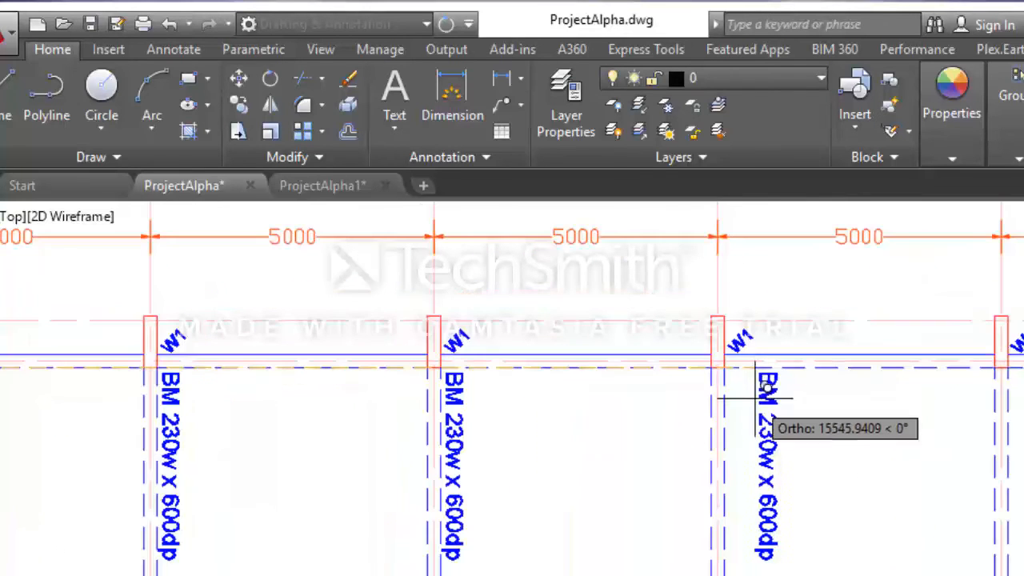
scroll(792, 432, "down", 4)
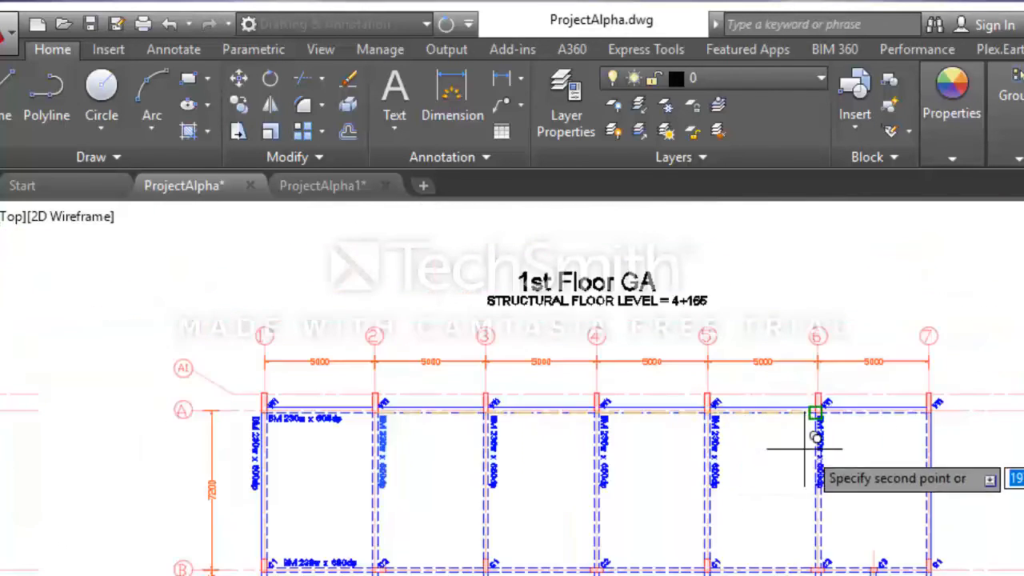
scroll(856, 435, "up", 2)
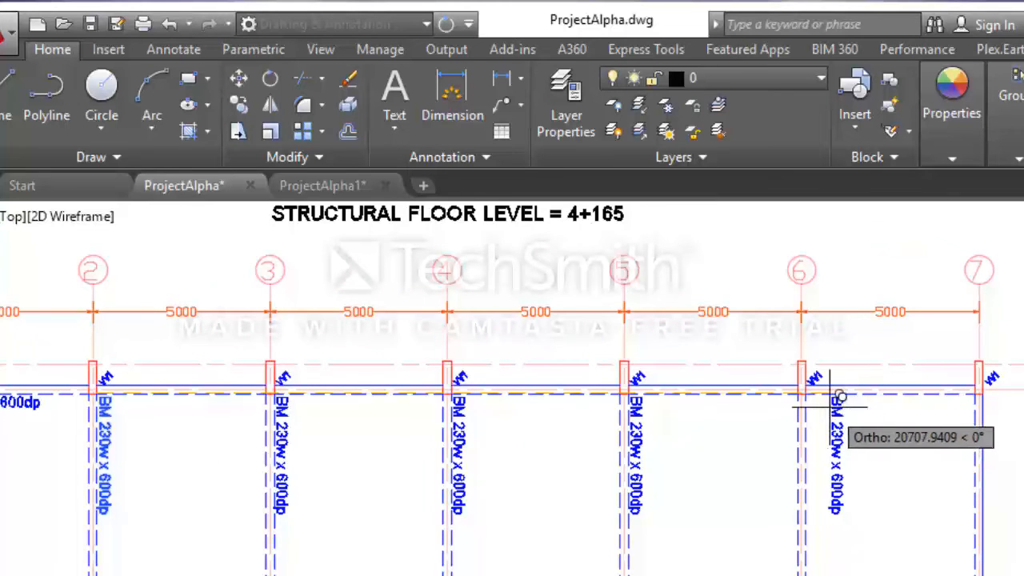
scroll(804, 391, "up", 3)
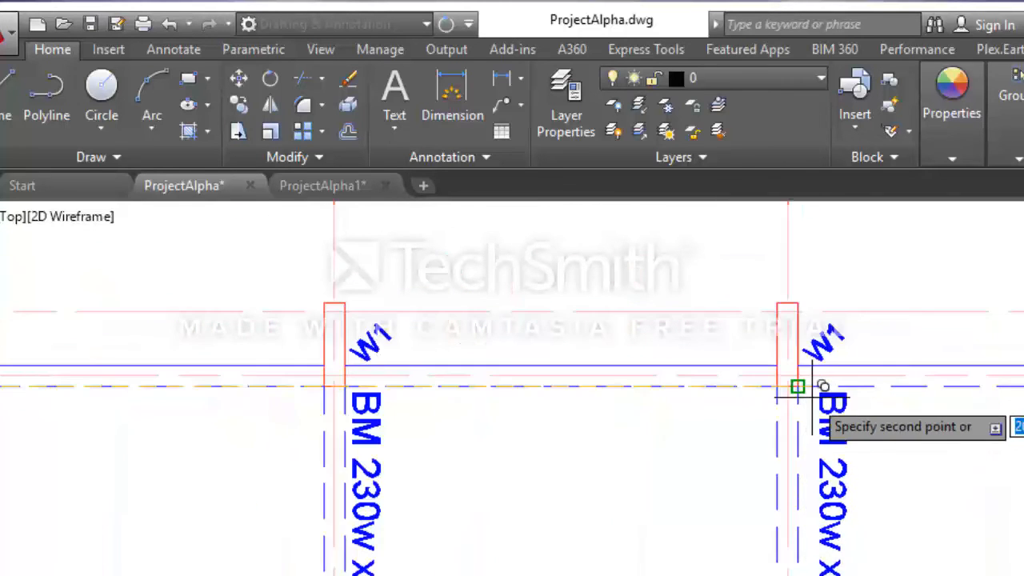
scroll(812, 502, "down", 3)
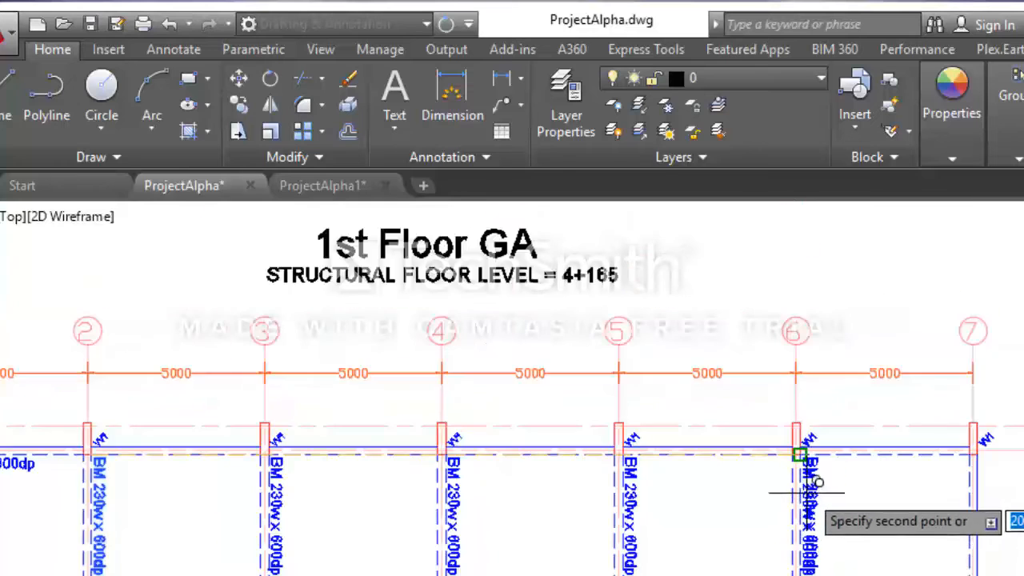
Step: Place one more copy of the vertical BM 230w x 600dp label at the W1 wall corner on grid 7 and end the copying
mouse_move(840, 480)
middle_mouse_down()
mouse_move(731, 344)
mouse_move(708, 339)
middle_mouse_up()
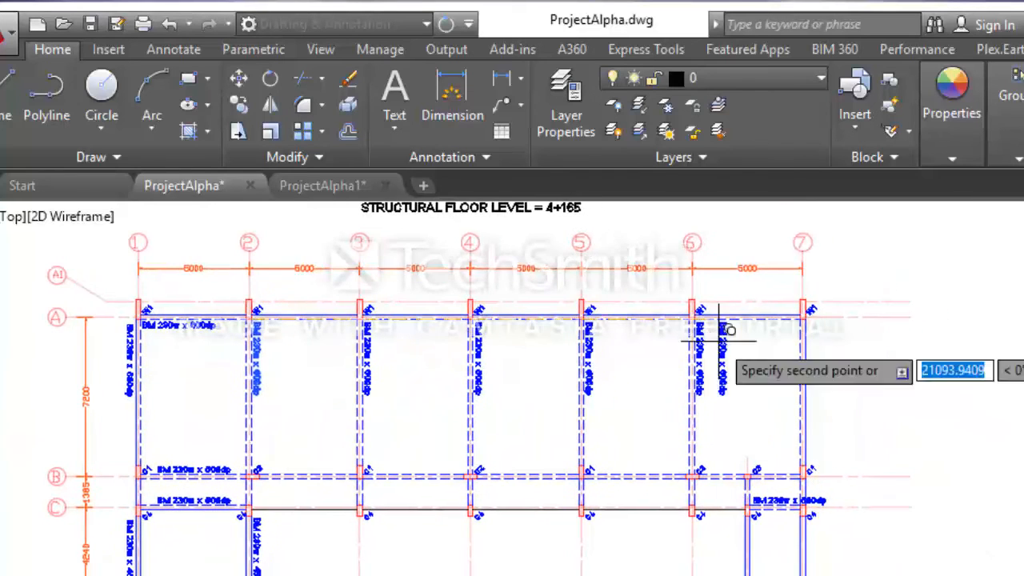
scroll(798, 308, "up", 4)
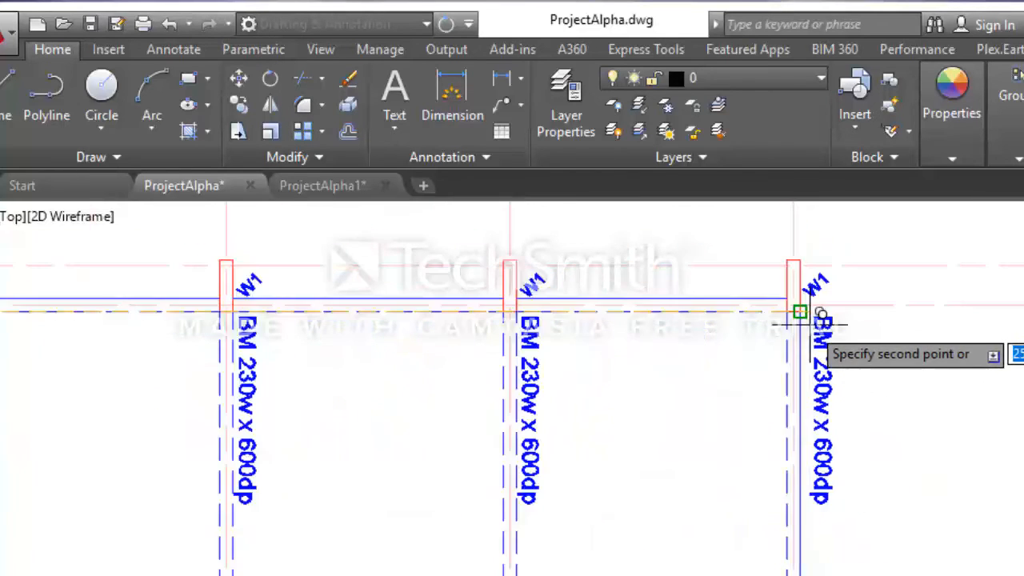
scroll(801, 312, "down", 2)
scroll(818, 324, "down", 2)
middle_click_drag(807, 354, 784, 345)
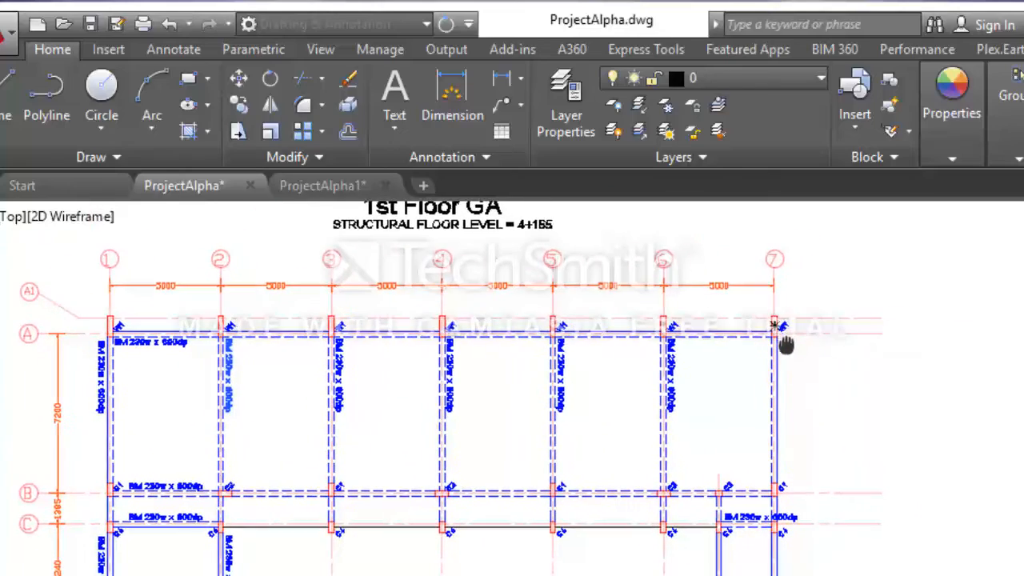
scroll(788, 336, "up", 2)
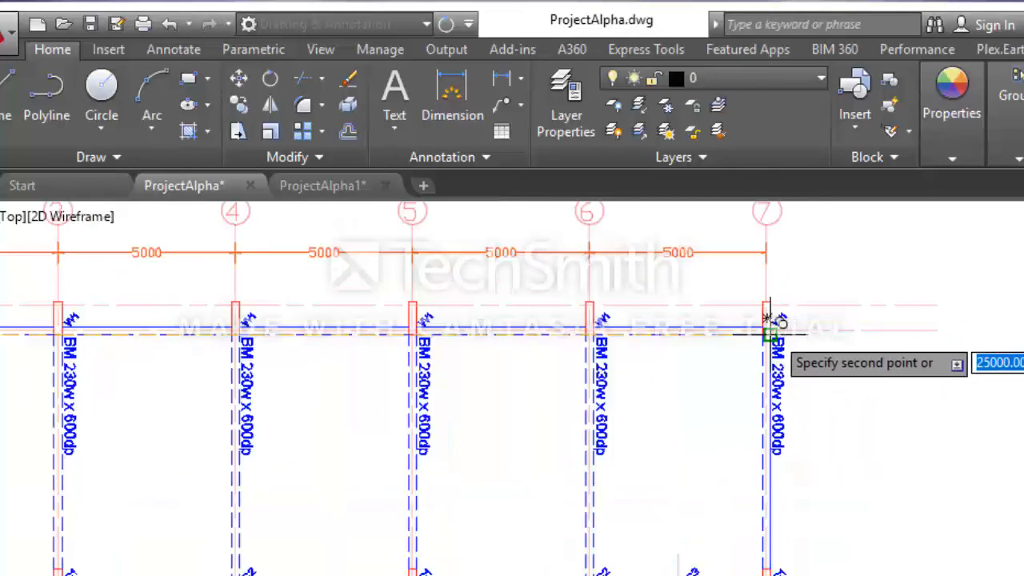
left_click(770, 335)
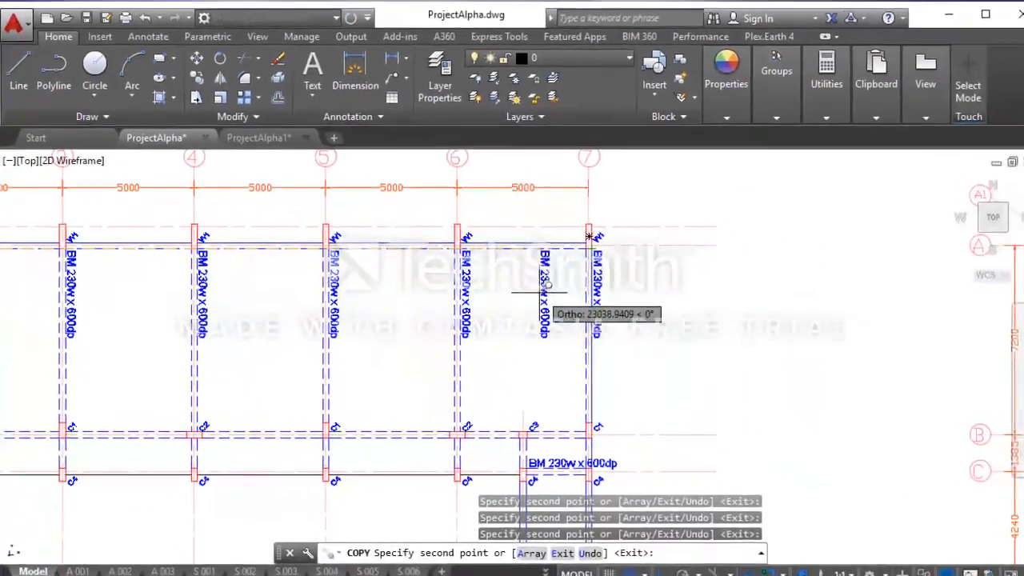
key("Escape")
Step: Copy the vertical BM 230w x 600dp label from grid 6 to the outer left side of the grid 6A beam below grid C, with ortho off
scroll(530, 287, "down", 2)
middle_click_drag(538, 338, 539, 277)
mouse_move(531, 397)
middle_mouse_down()
mouse_move(555, 323)
mouse_move(553, 366)
middle_mouse_up()
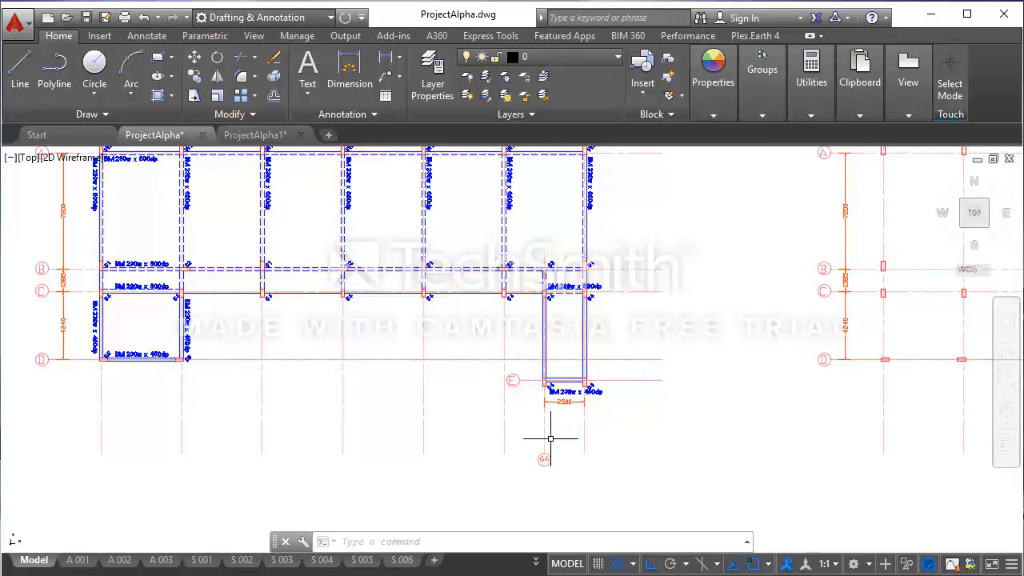
middle_click_drag(523, 199, 505, 280)
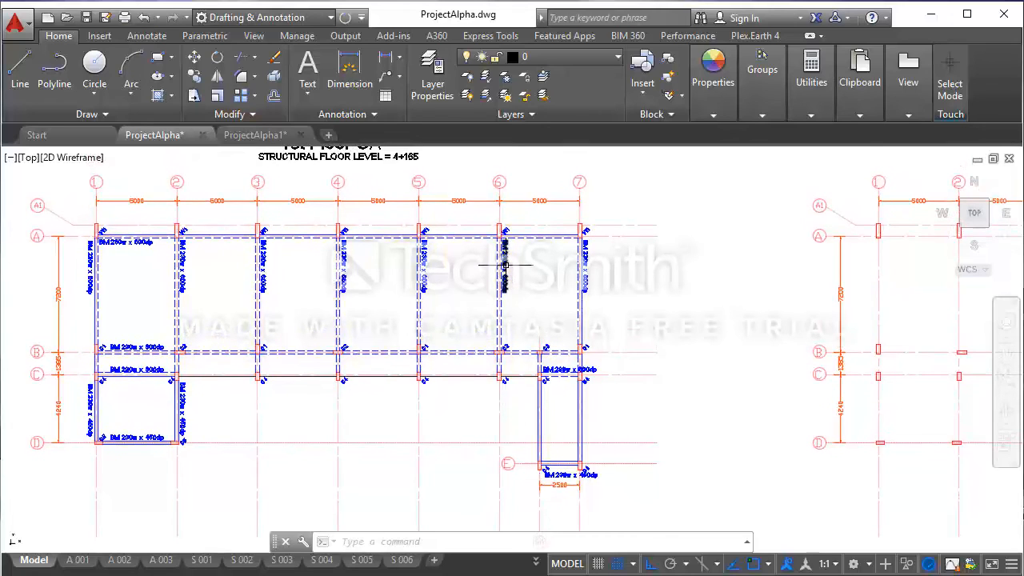
left_click(505, 264)
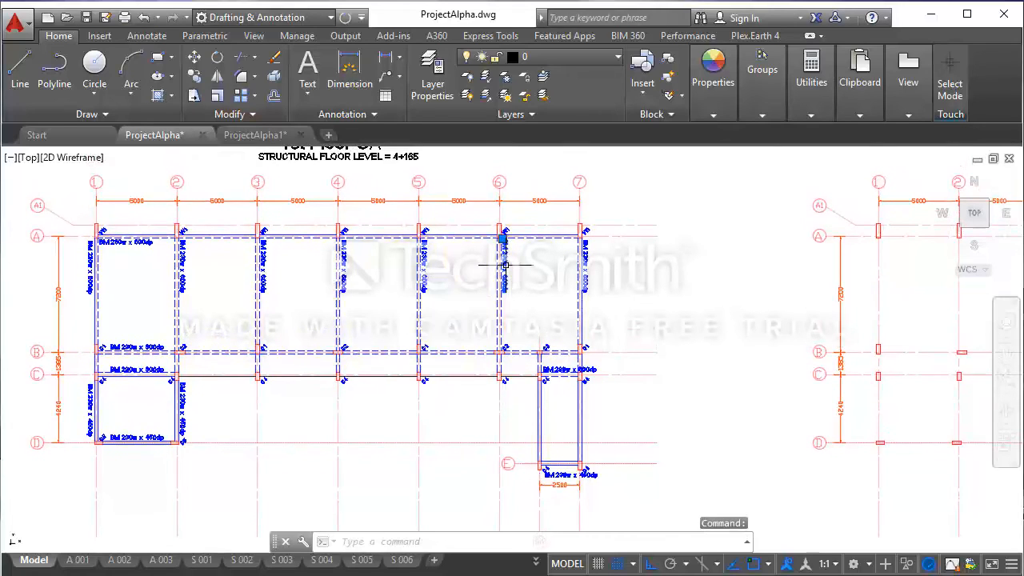
left_click(193, 76)
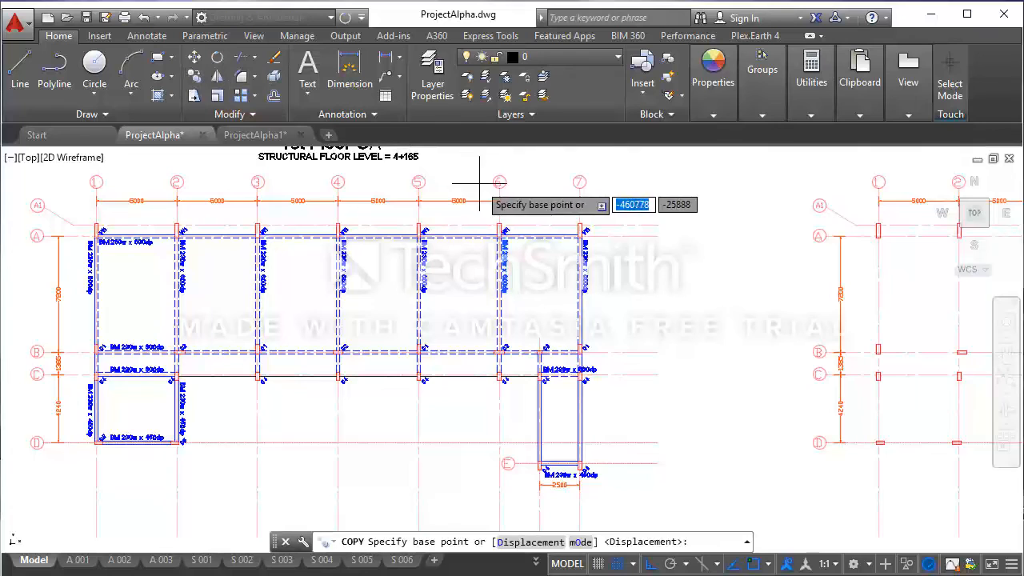
scroll(472, 232, "up", 5)
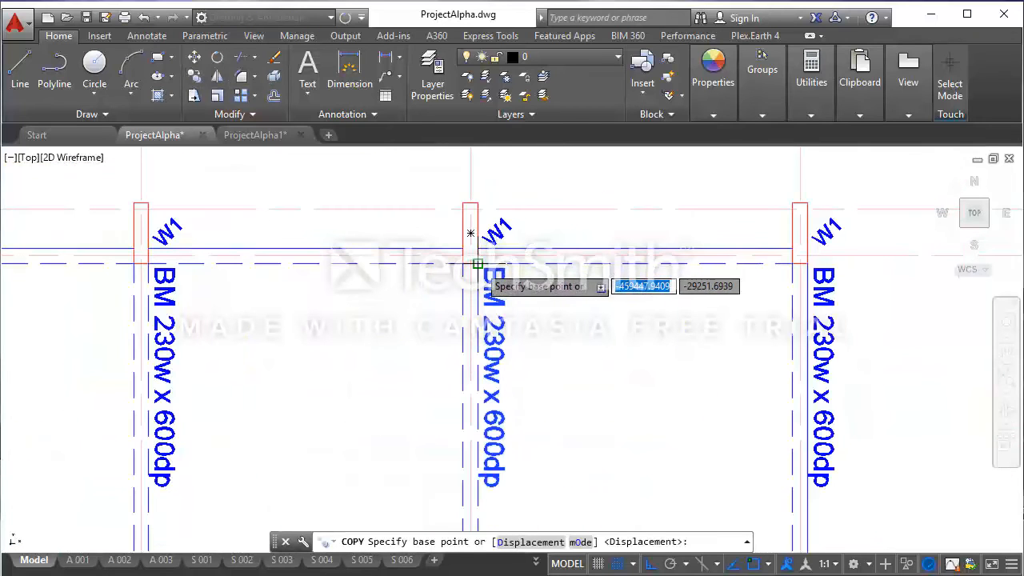
left_click(471, 233)
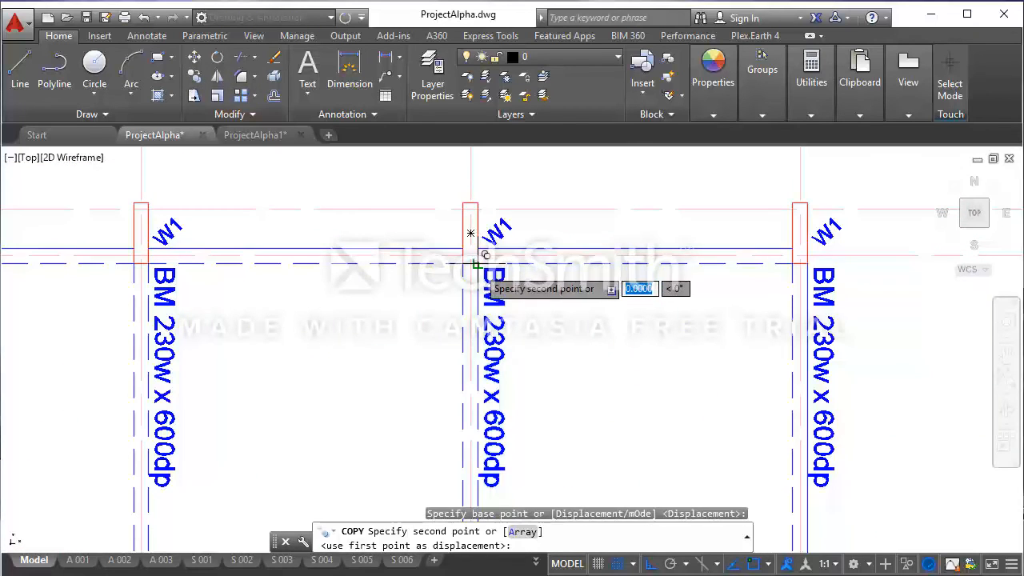
scroll(513, 256, "down", 5)
scroll(536, 254, "down", 5)
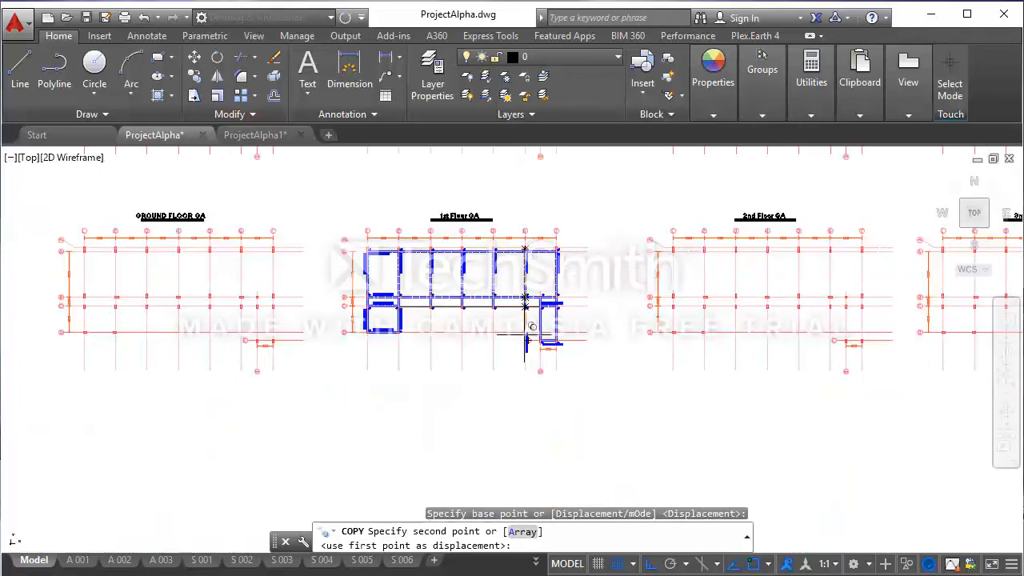
left_click(653, 566)
scroll(572, 344, "up", 8)
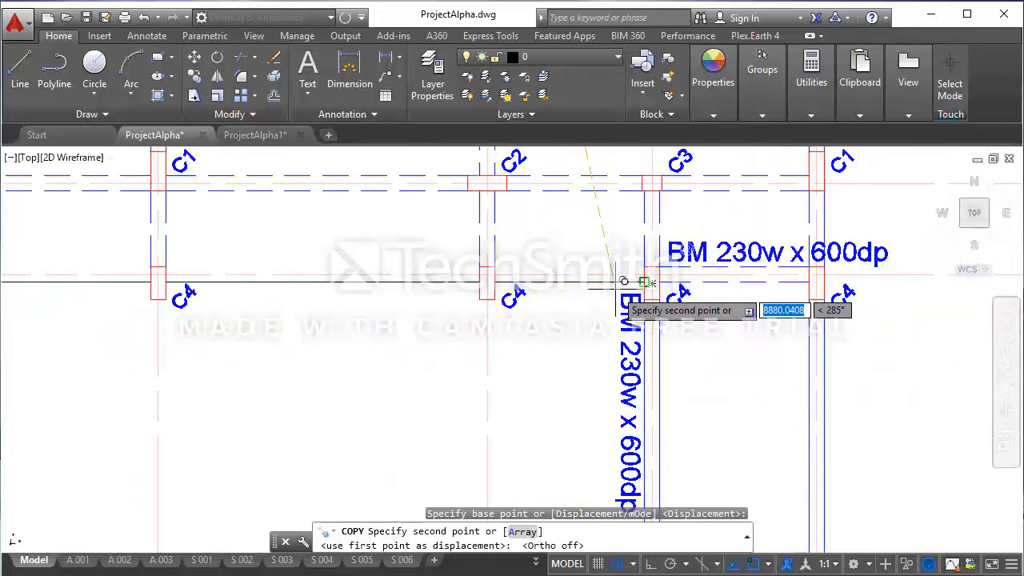
scroll(614, 292, "up", 2)
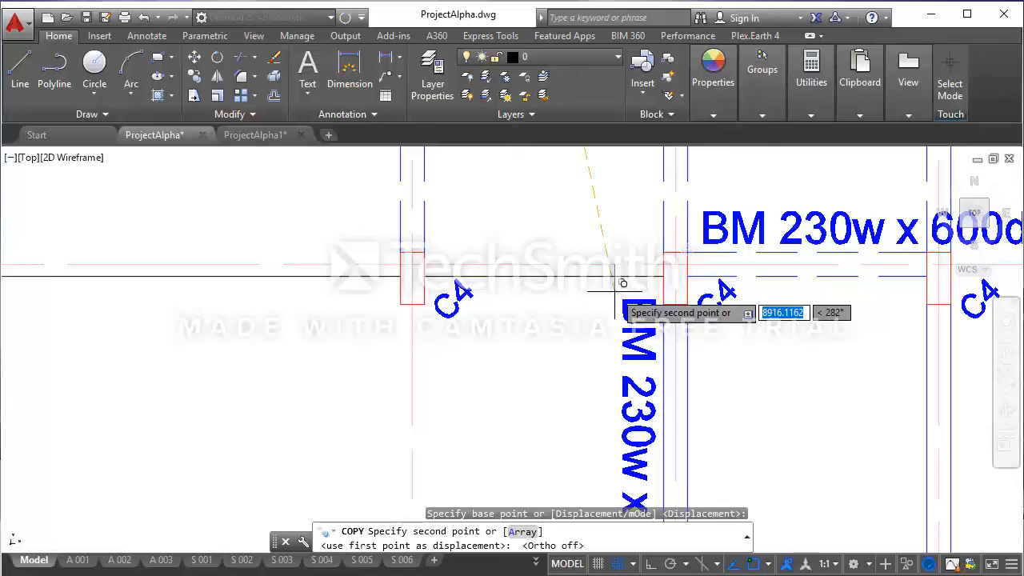
left_click(622, 291)
scroll(618, 284, "down", 5)
key("Escape")
key("Escape")
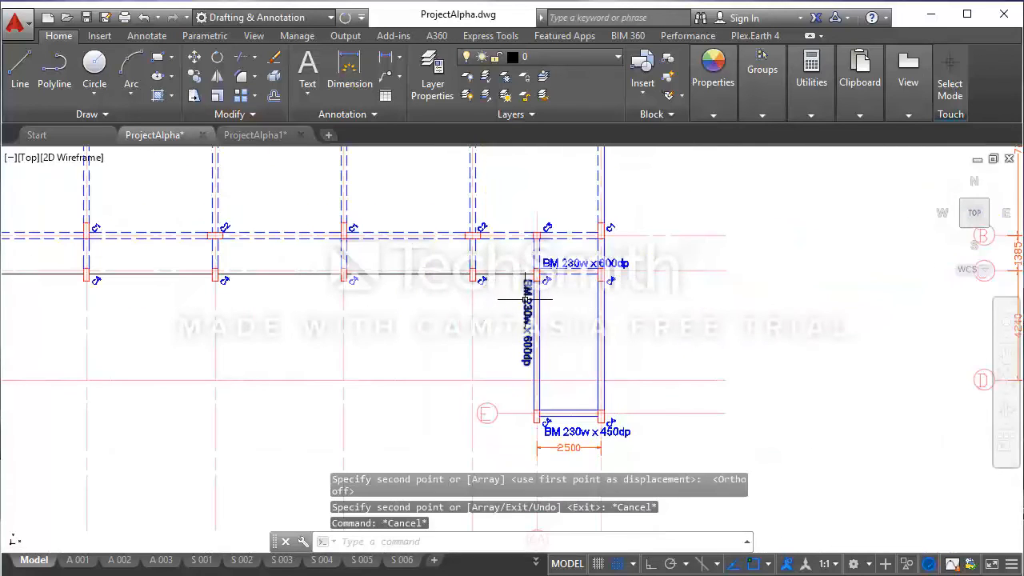
scroll(577, 308, "down", 2)
key("Escape")
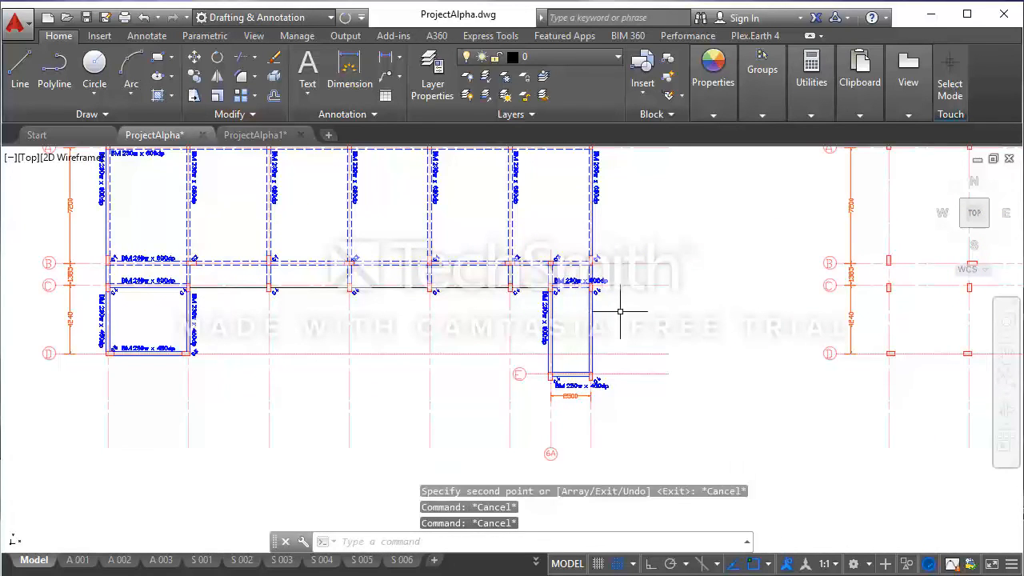
scroll(606, 314, "down", 3)
scroll(548, 295, "up", 1)
scroll(499, 264, "up", 2)
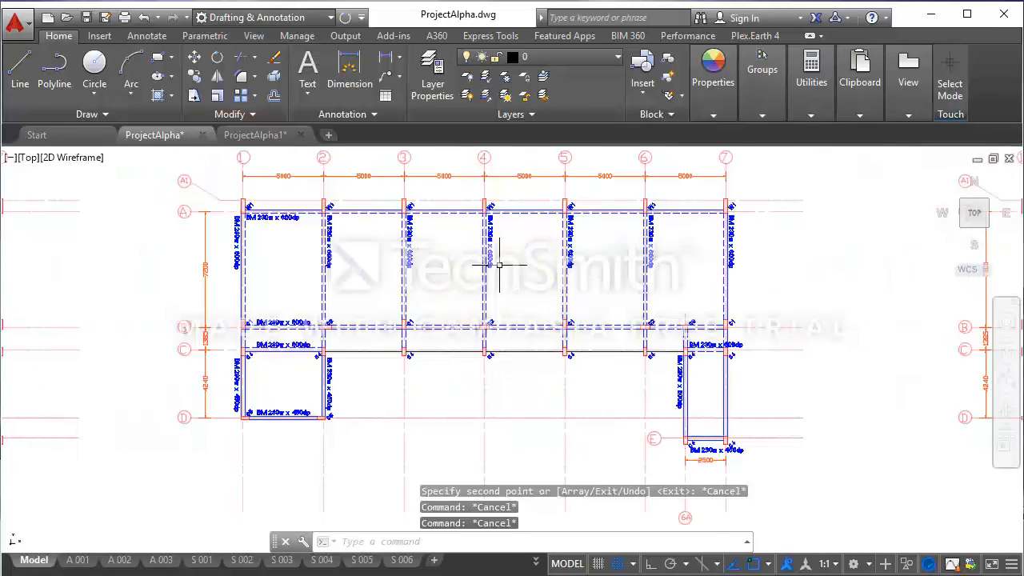